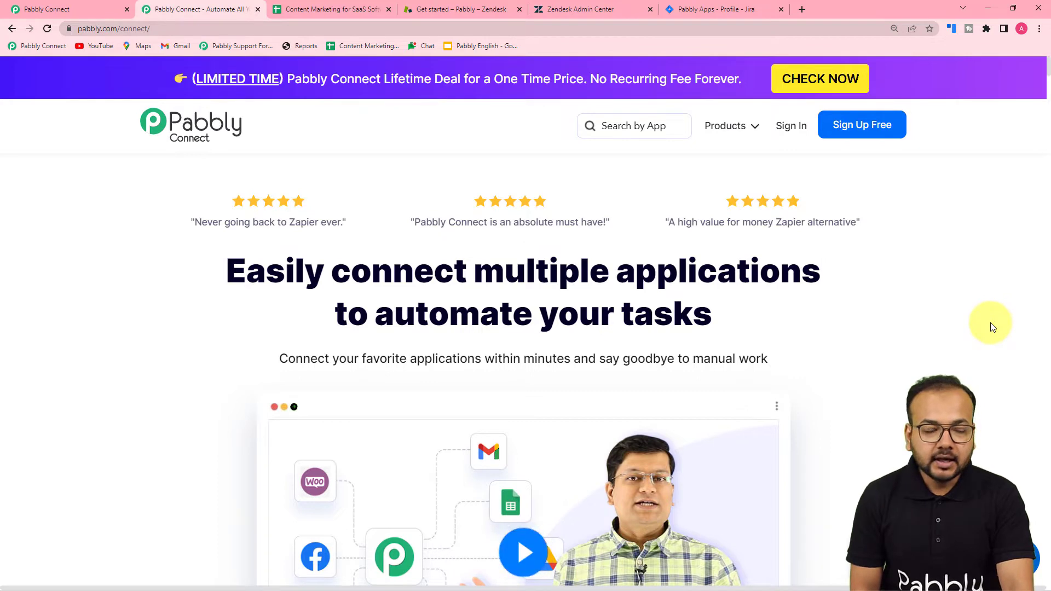
From the Pabbly Connect dashboard, create a workflow named 'Zendesk to Jira Automation'
{"action": "left_click", "coordinate": [70, 12]}
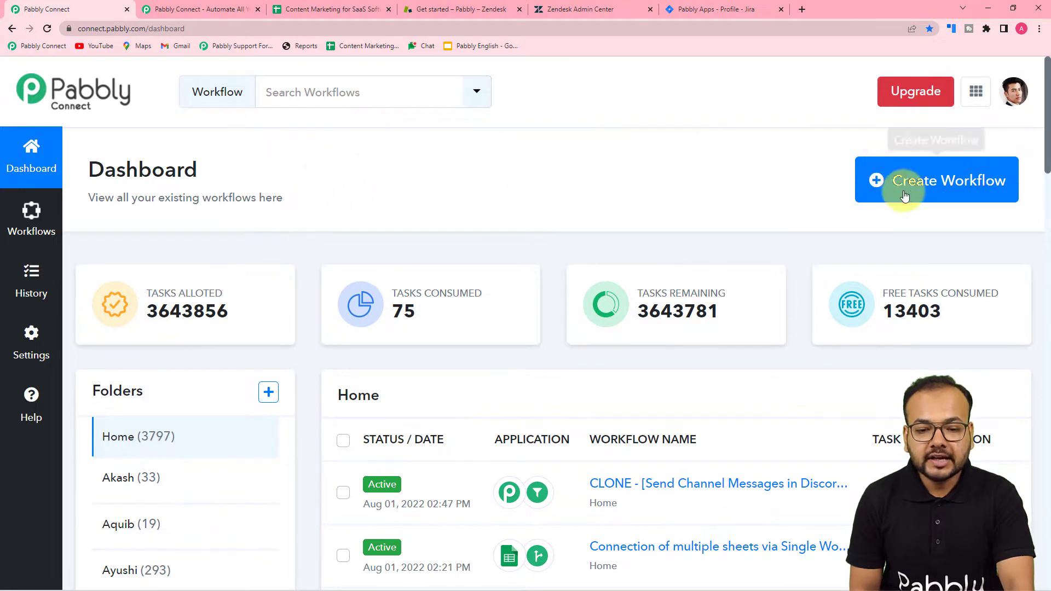
{"action": "left_click", "coordinate": [941, 196]}
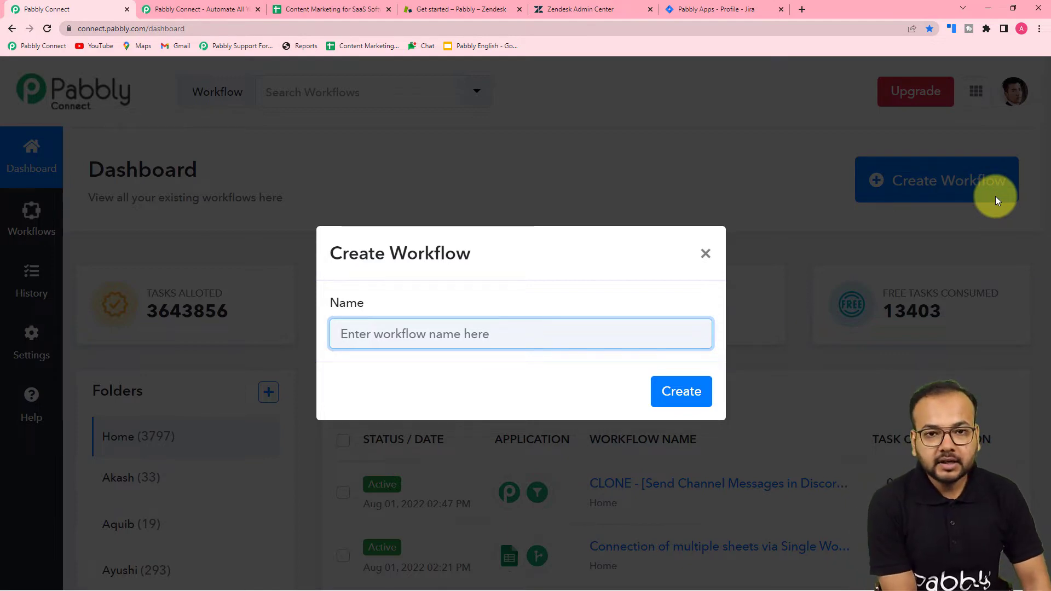
{"action": "type", "text": "Zendesk to jira"}
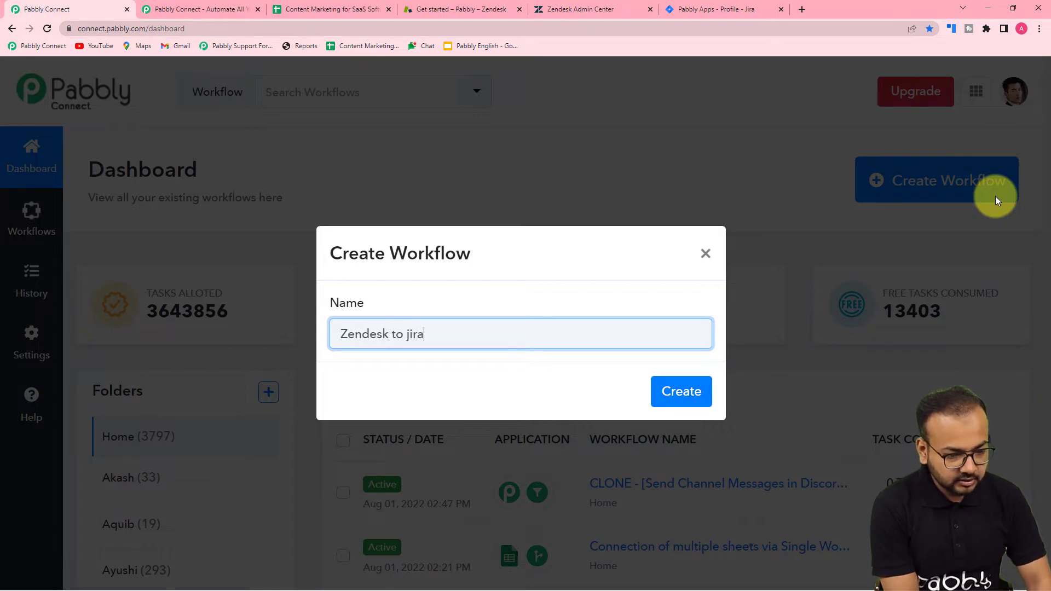
{"action": "key", "text": "BackSpace"}
{"action": "key", "text": "BackSpace"}
{"action": "type", "text": "Jira Au"}
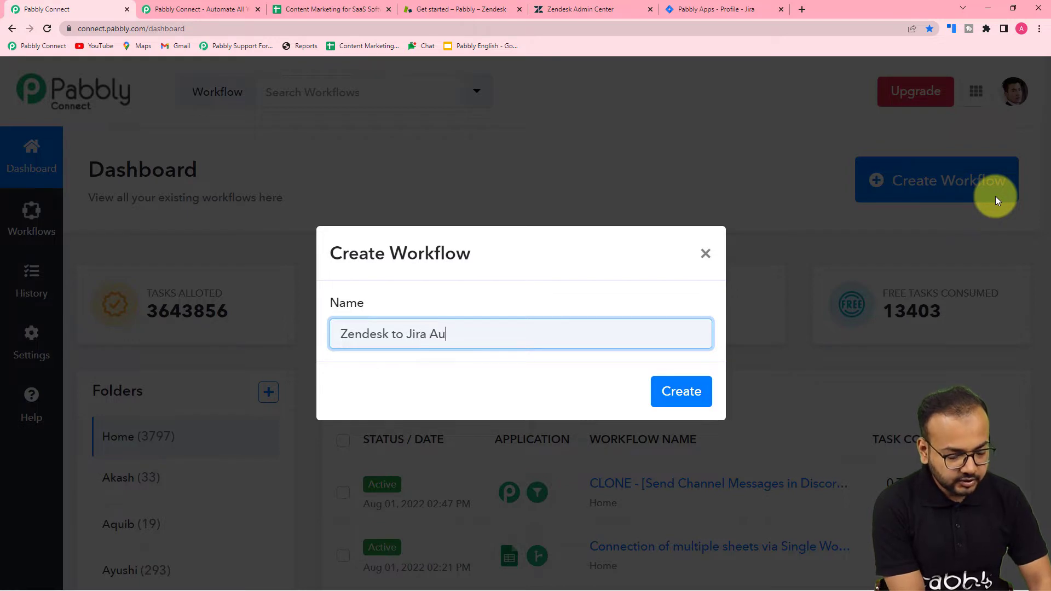
{"action": "type", "text": "tomation"}
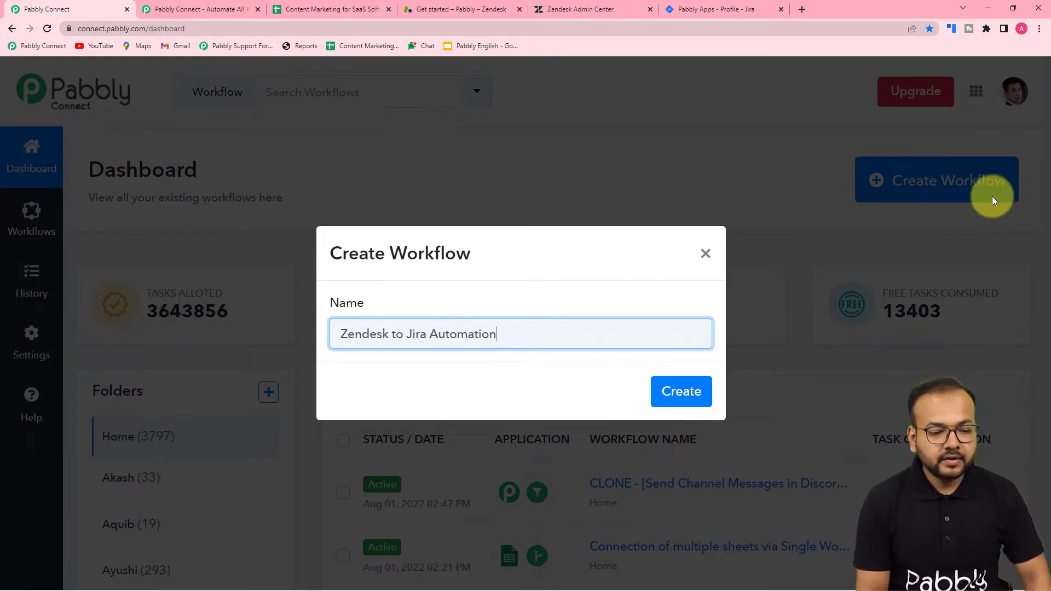
{"action": "left_click", "coordinate": [681, 393]}
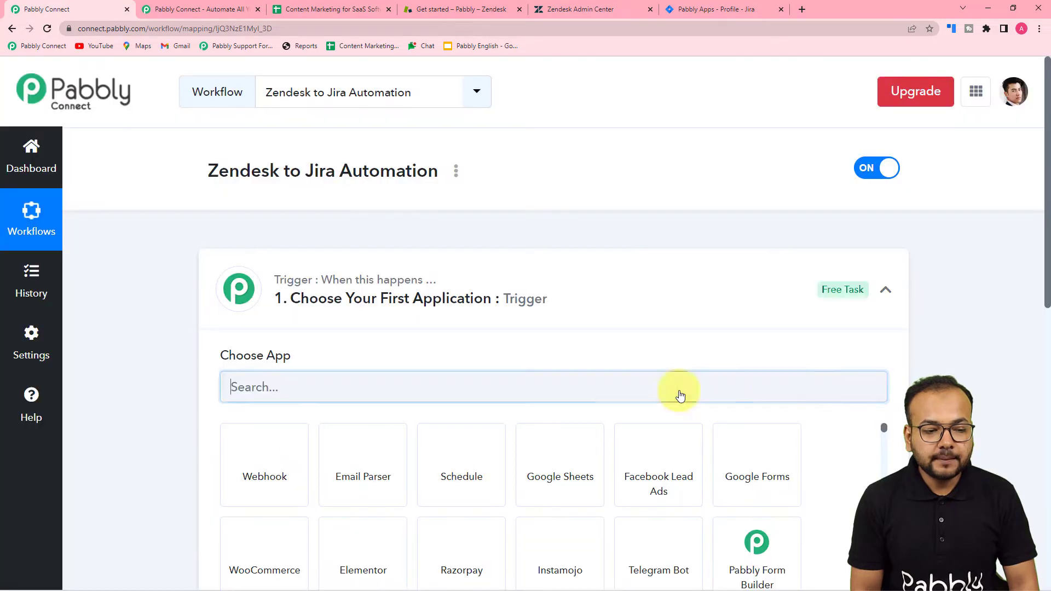
{"action": "left_click", "coordinate": [886, 292]}
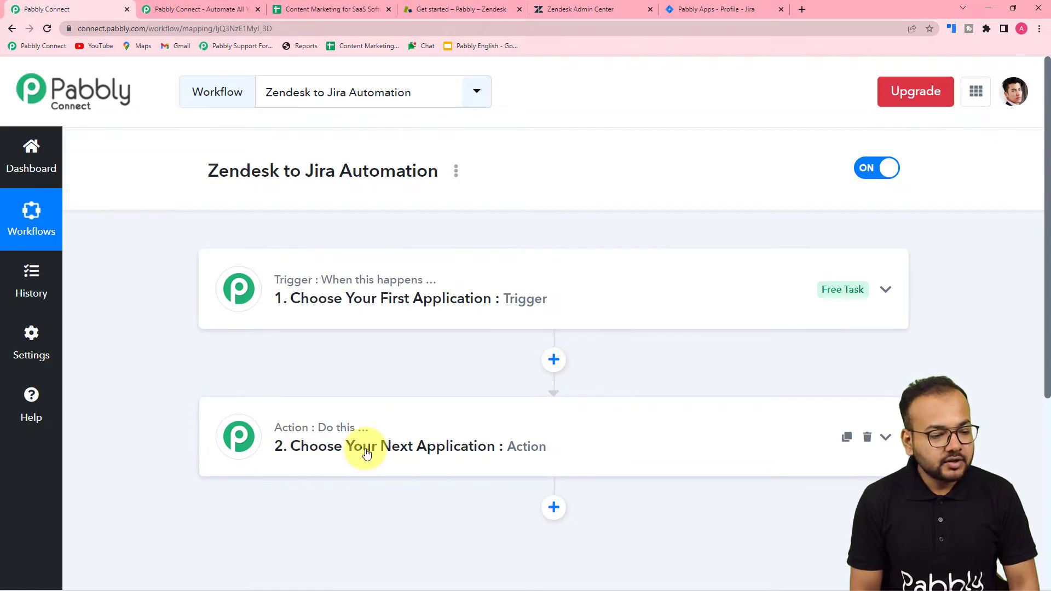
{"action": "mouse_move", "coordinate": [345, 429]}
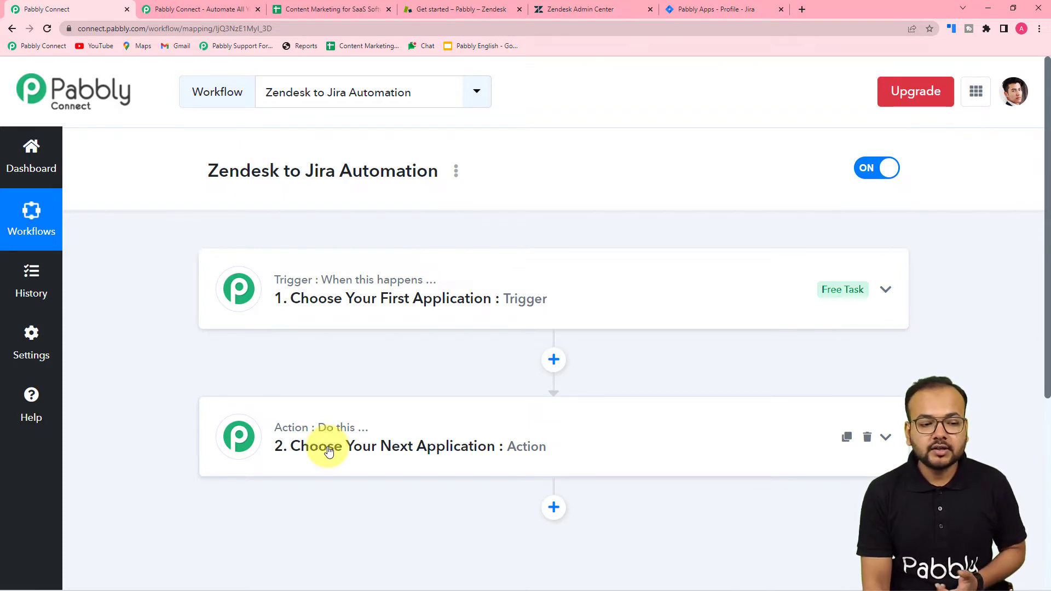
{"action": "left_click", "coordinate": [311, 303]}
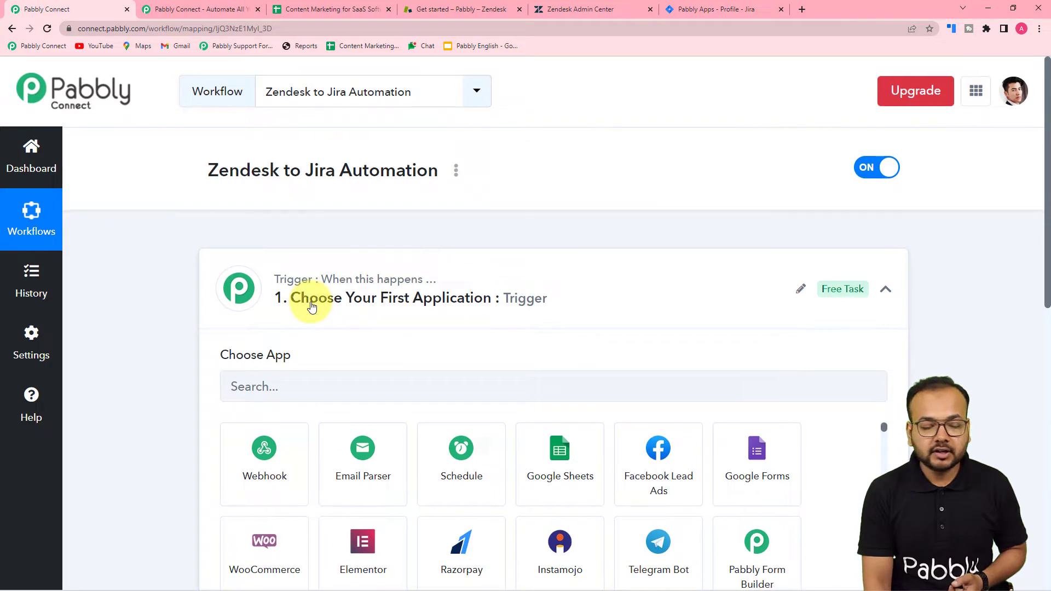
Set the trigger app to Zendesk with the New Ticket trigger event
{"action": "scroll", "coordinate": [309, 302], "scroll_direction": "down", "scroll_amount": 3}
{"action": "left_click", "coordinate": [334, 230]}
{"action": "type", "text": "ze"}
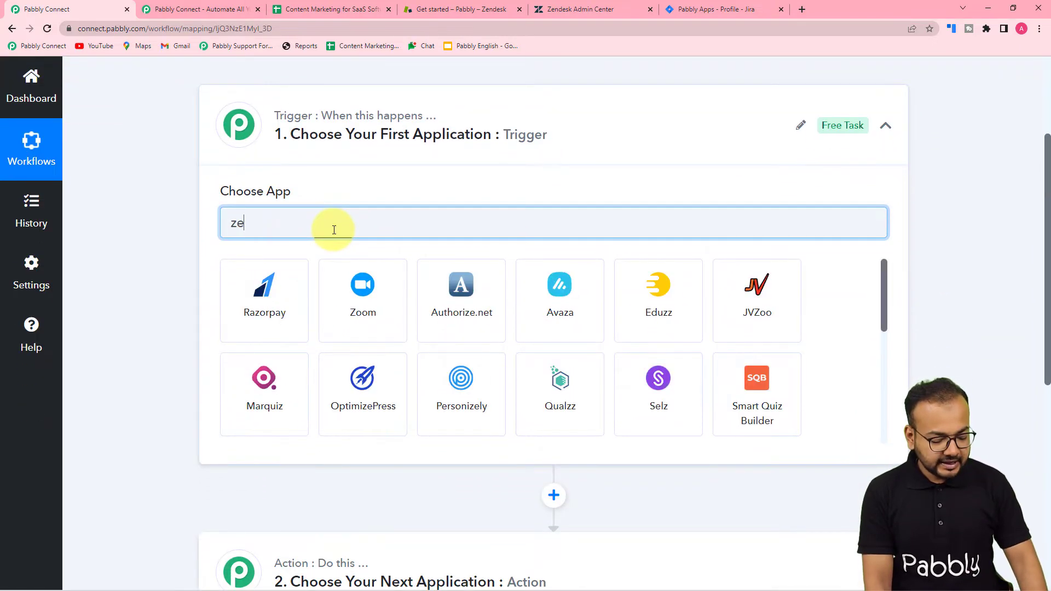
{"action": "type", "text": "ndes"}
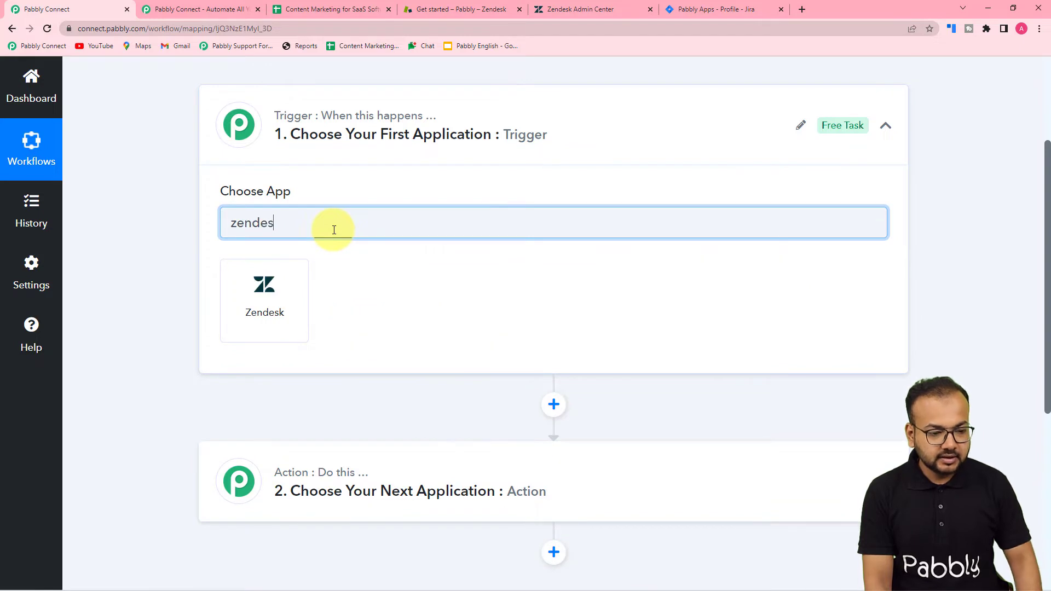
{"action": "left_click", "coordinate": [268, 314]}
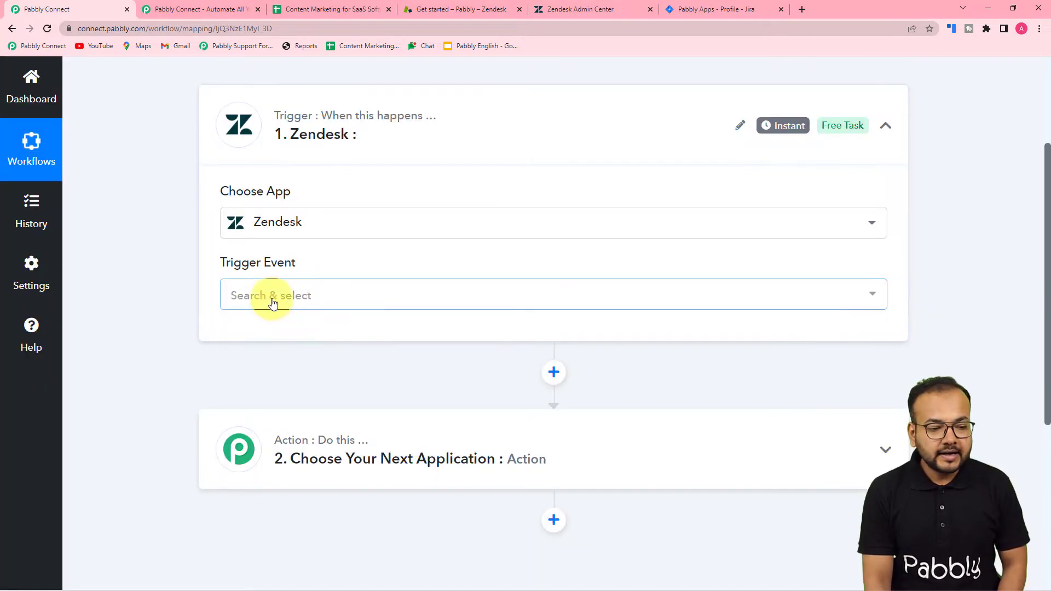
{"action": "left_click", "coordinate": [273, 296]}
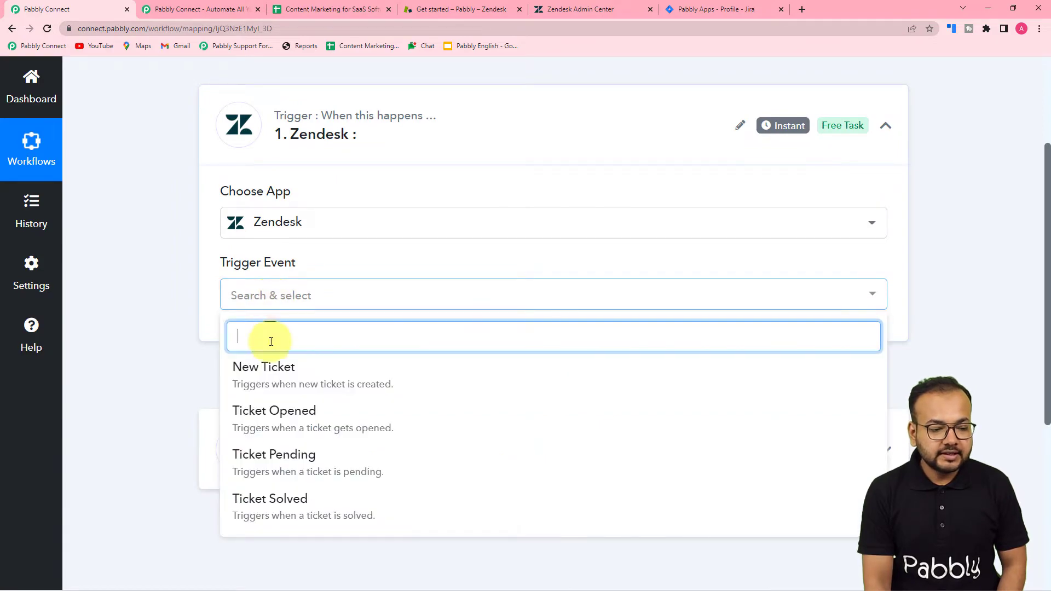
{"action": "left_click", "coordinate": [283, 379]}
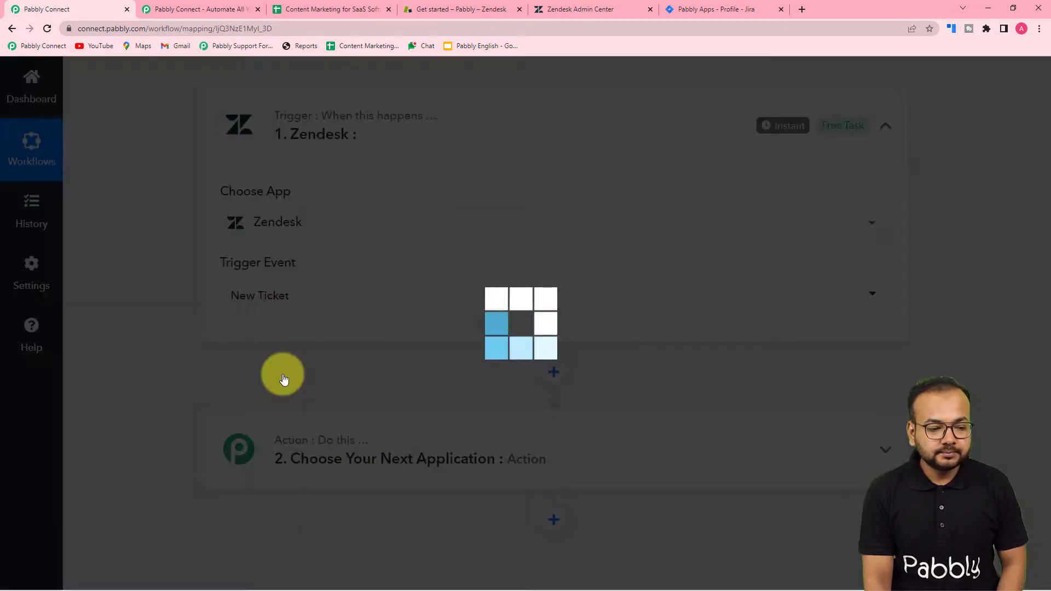
Read through the webhook setup steps, then go to the Zendesk Admin Center
{"action": "scroll", "coordinate": [284, 375], "scroll_direction": "down", "scroll_amount": 2}
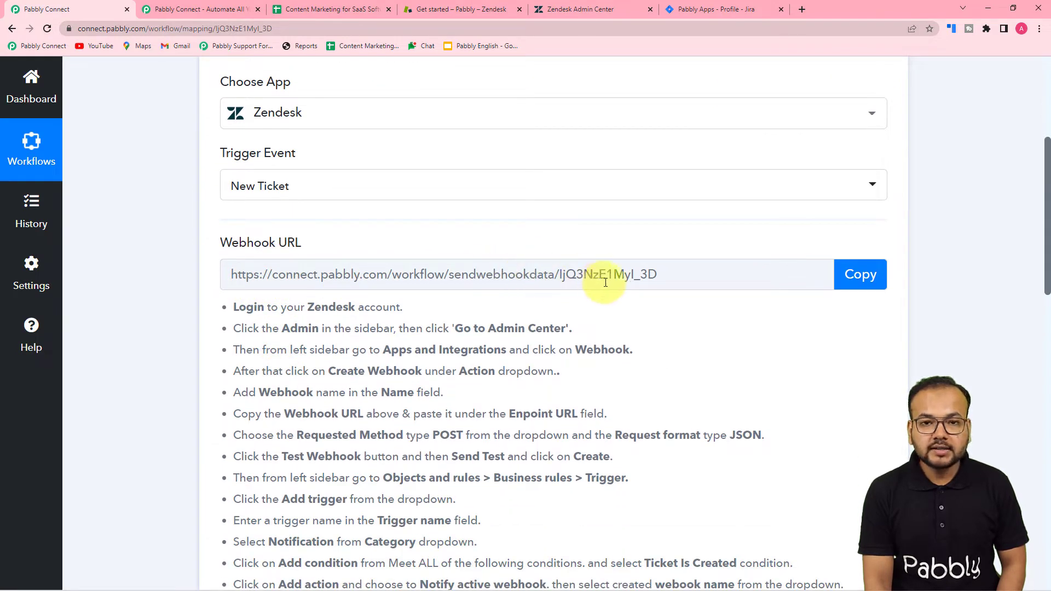
{"action": "scroll", "coordinate": [446, 331], "scroll_direction": "down", "scroll_amount": 1}
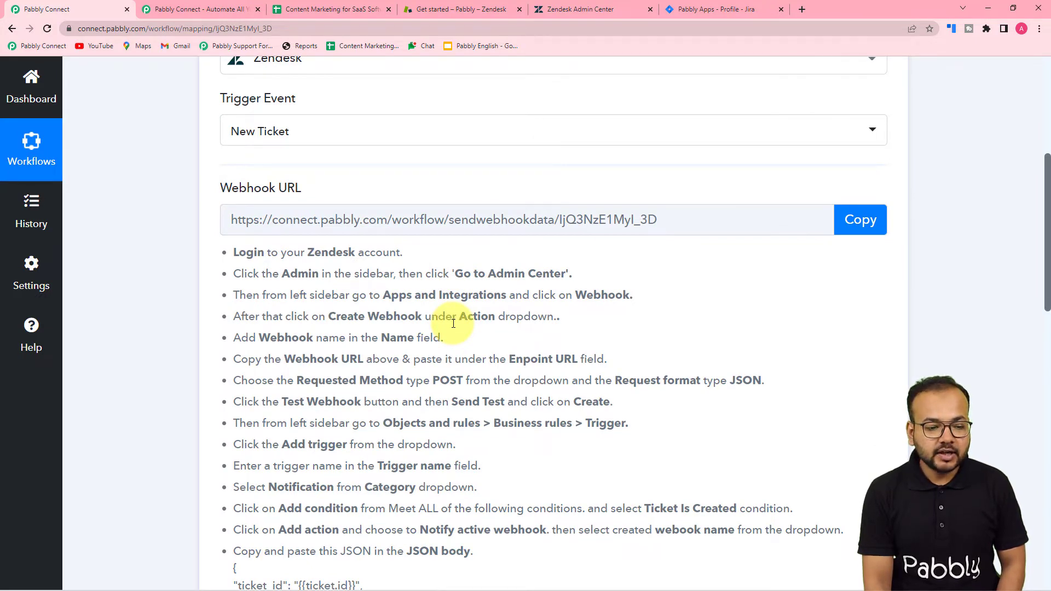
{"action": "scroll", "coordinate": [453, 323], "scroll_direction": "down", "scroll_amount": 1}
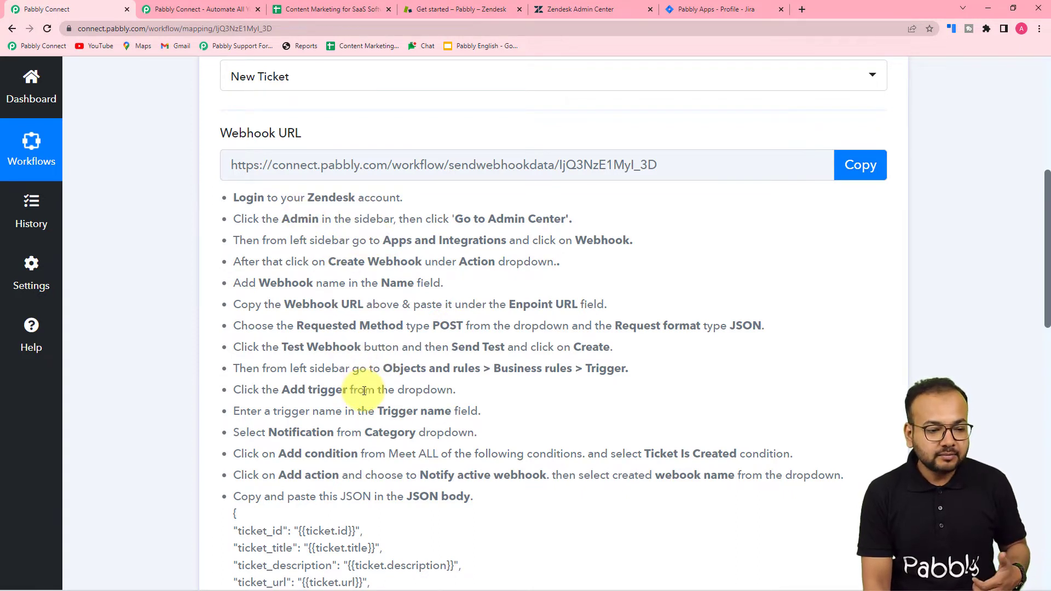
{"action": "scroll", "coordinate": [350, 356], "scroll_direction": "down", "scroll_amount": 1}
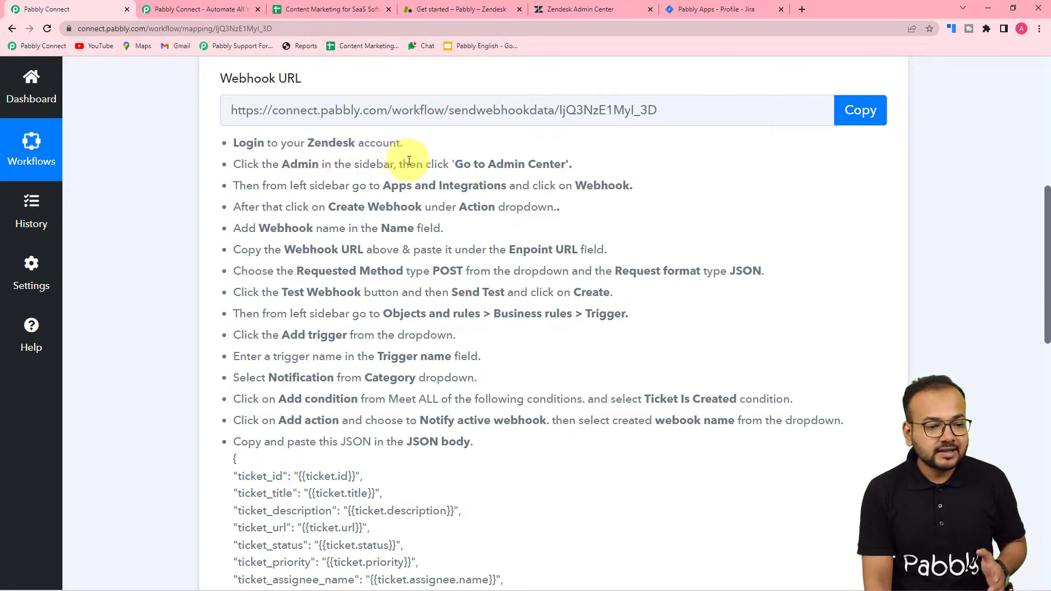
{"action": "left_click", "coordinate": [576, 7]}
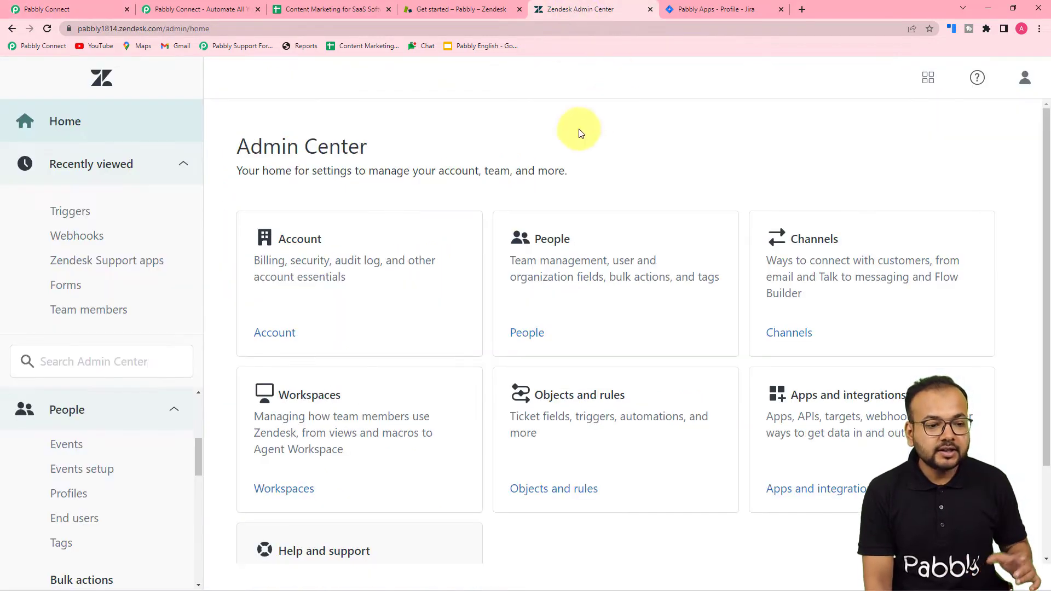
Open the Zendesk Admin Center home in a new tab from the admin overview
{"action": "left_click", "coordinate": [58, 9]}
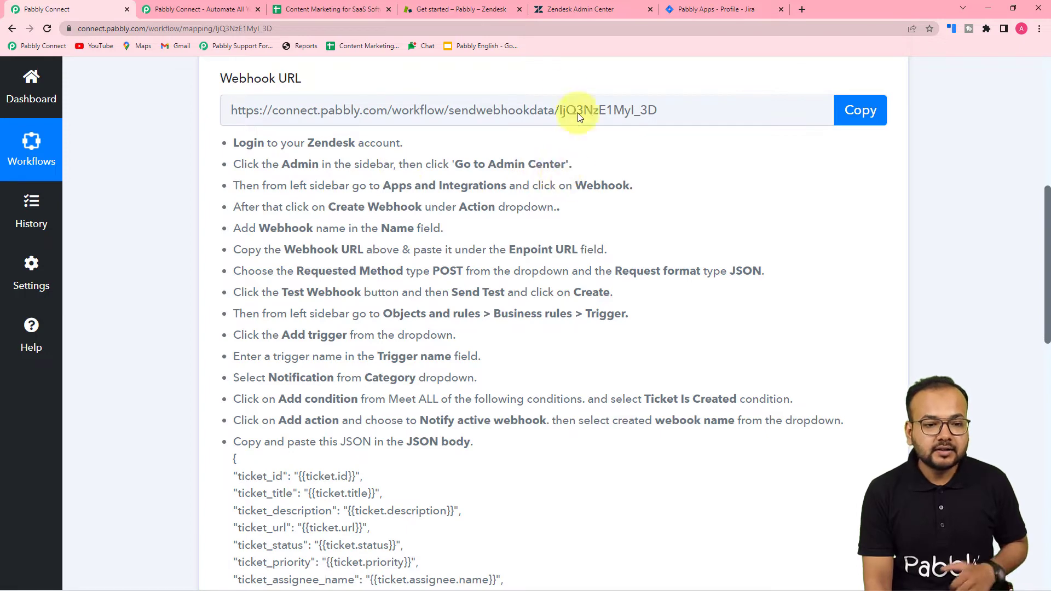
{"action": "left_click", "coordinate": [559, 8]}
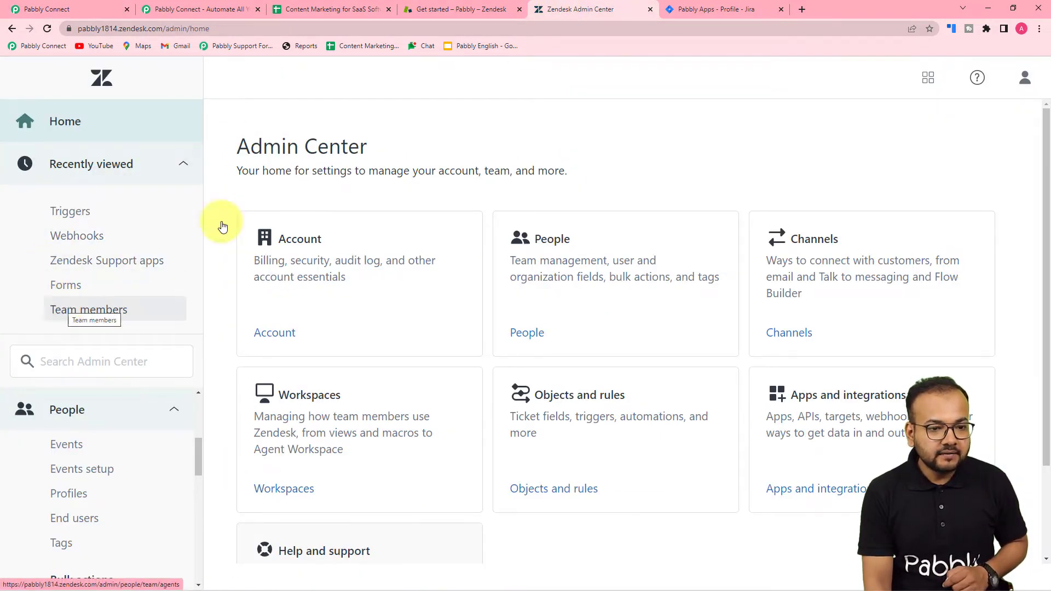
{"action": "left_click", "coordinate": [462, 9]}
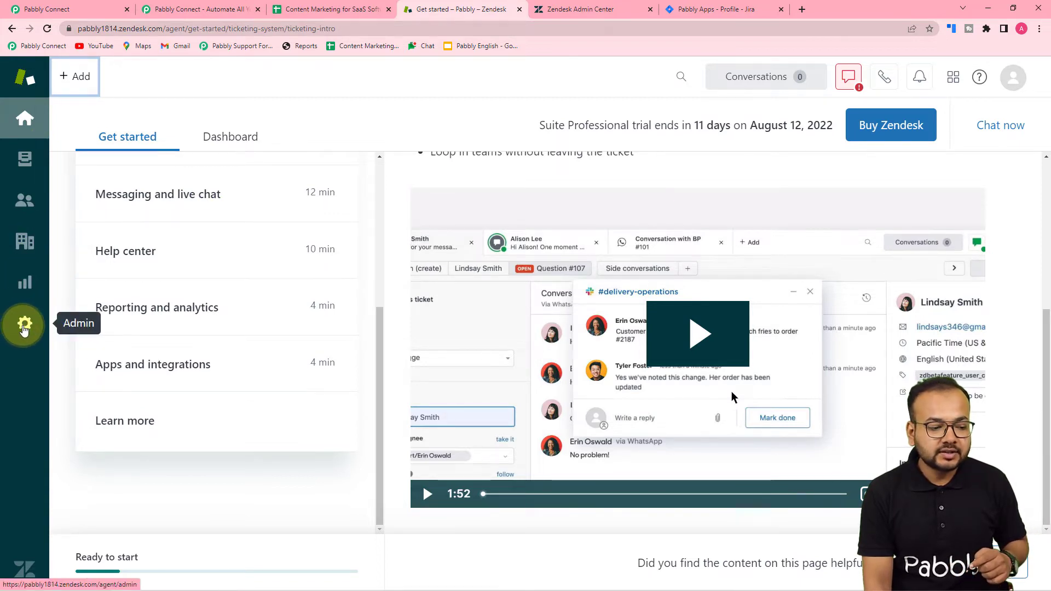
{"action": "left_click", "coordinate": [23, 328]}
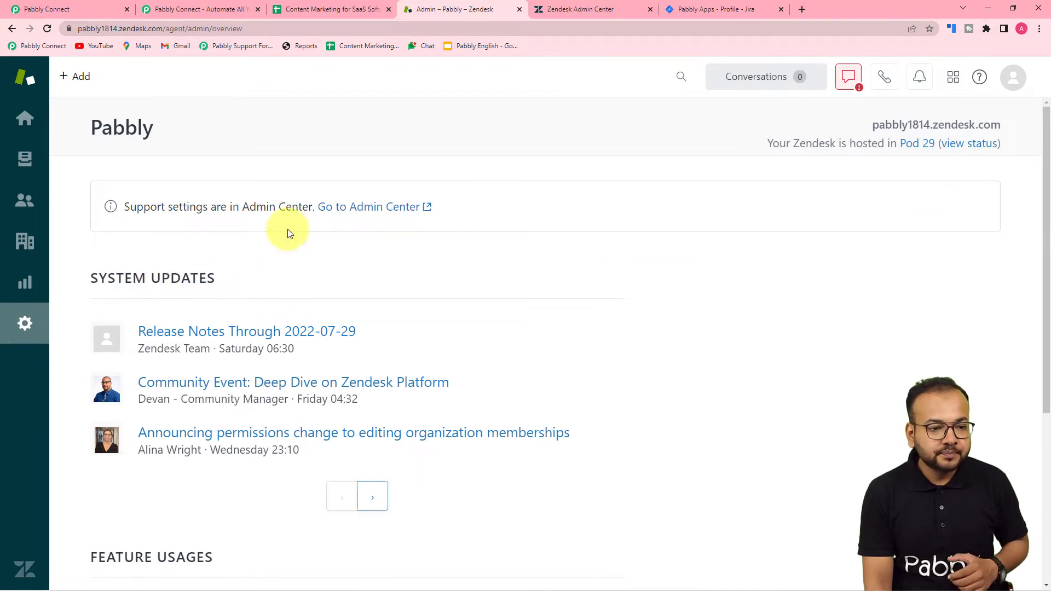
{"action": "scroll", "coordinate": [408, 330], "scroll_direction": "down", "scroll_amount": 4}
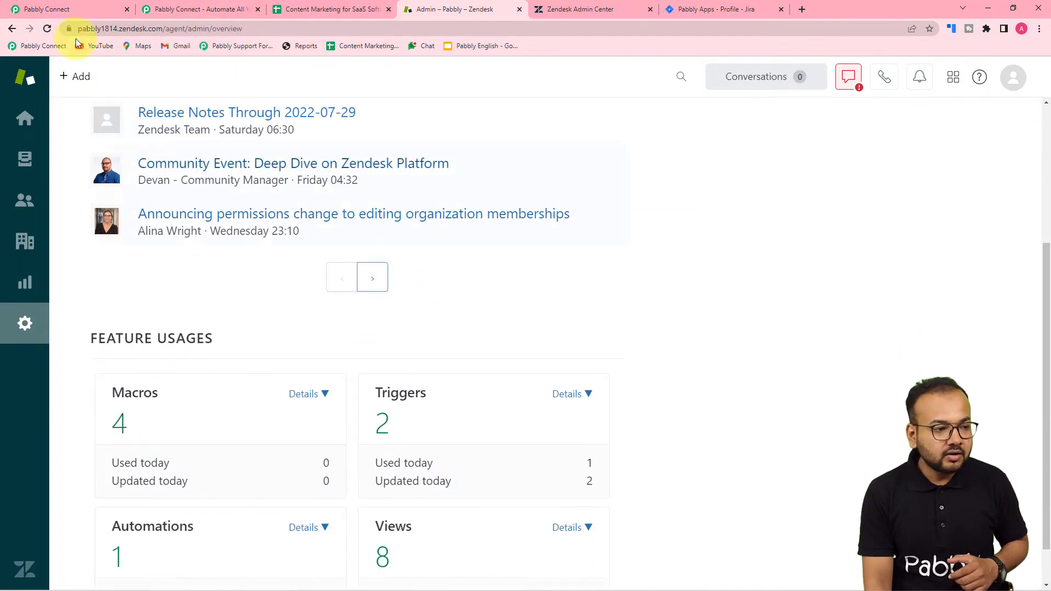
{"action": "left_click", "coordinate": [31, 10]}
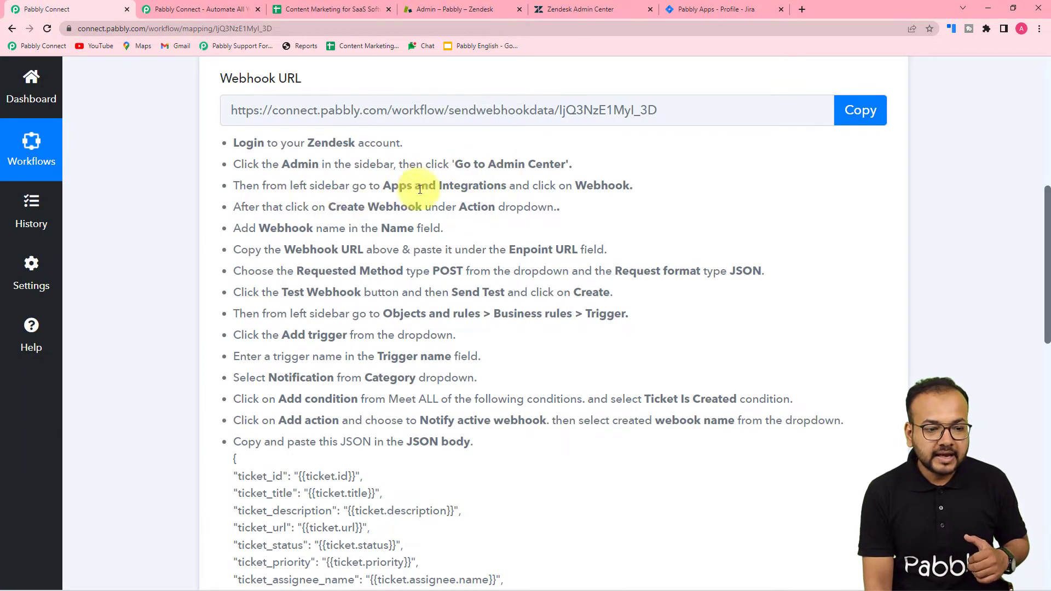
{"action": "left_click", "coordinate": [445, 10]}
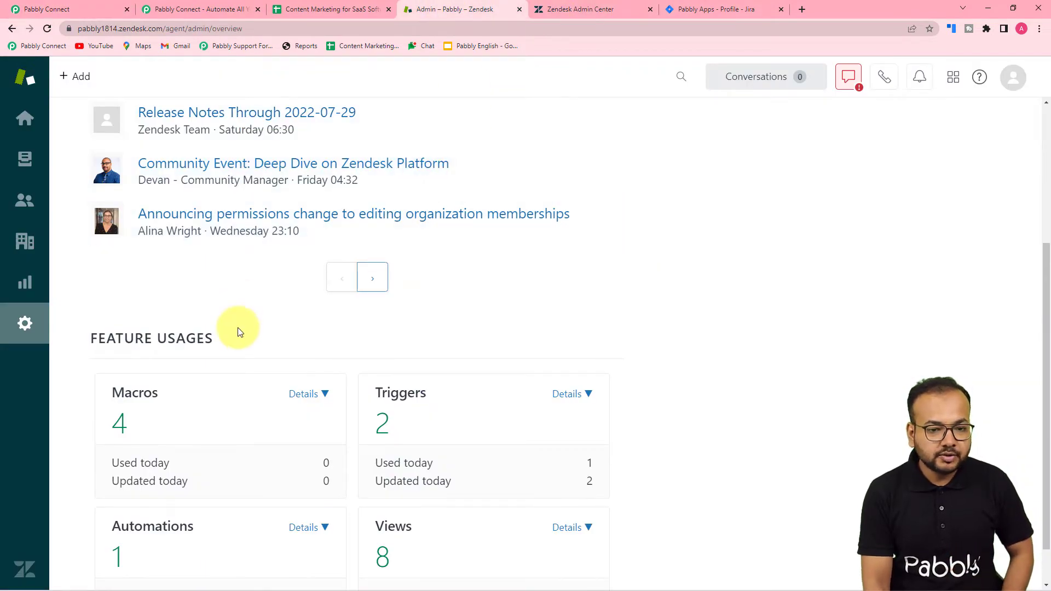
{"action": "scroll", "coordinate": [235, 344], "scroll_direction": "down", "scroll_amount": 1}
{"action": "scroll", "coordinate": [716, 352], "scroll_direction": "up", "scroll_amount": 4}
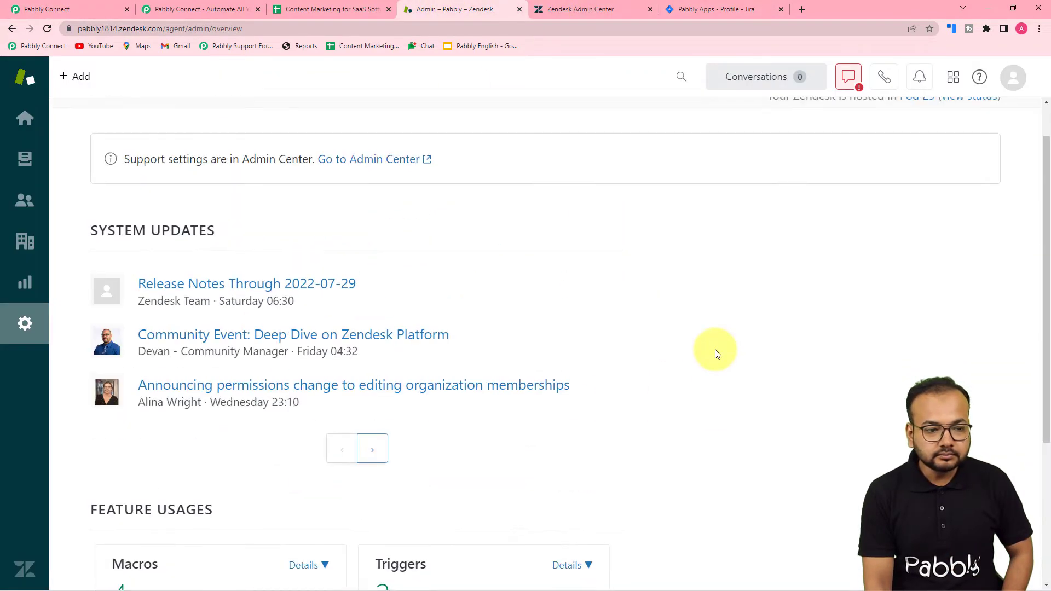
{"action": "scroll", "coordinate": [716, 352], "scroll_direction": "up", "scroll_amount": 1}
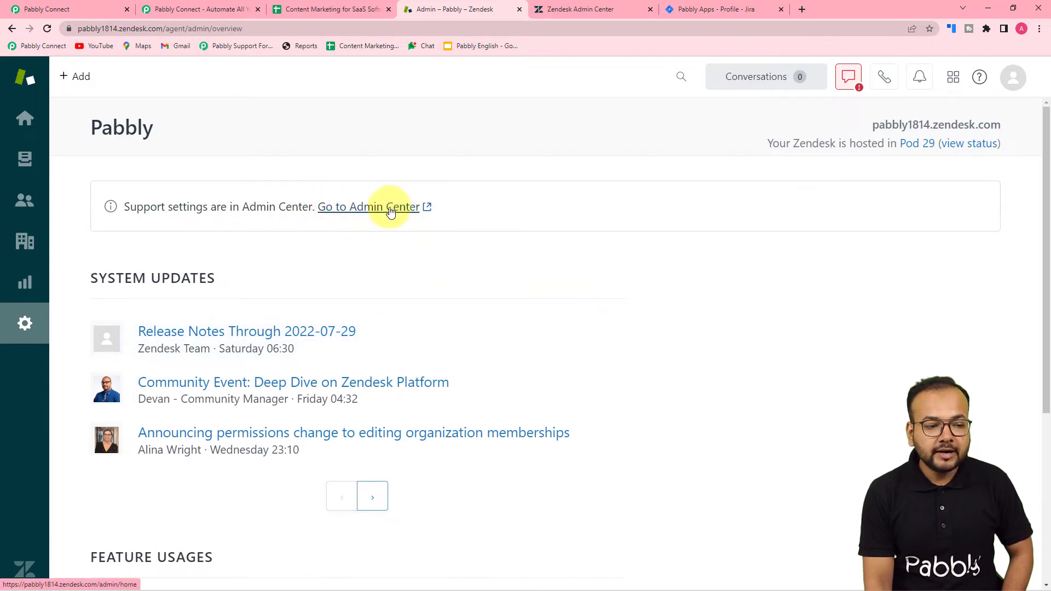
{"action": "left_click", "coordinate": [373, 208]}
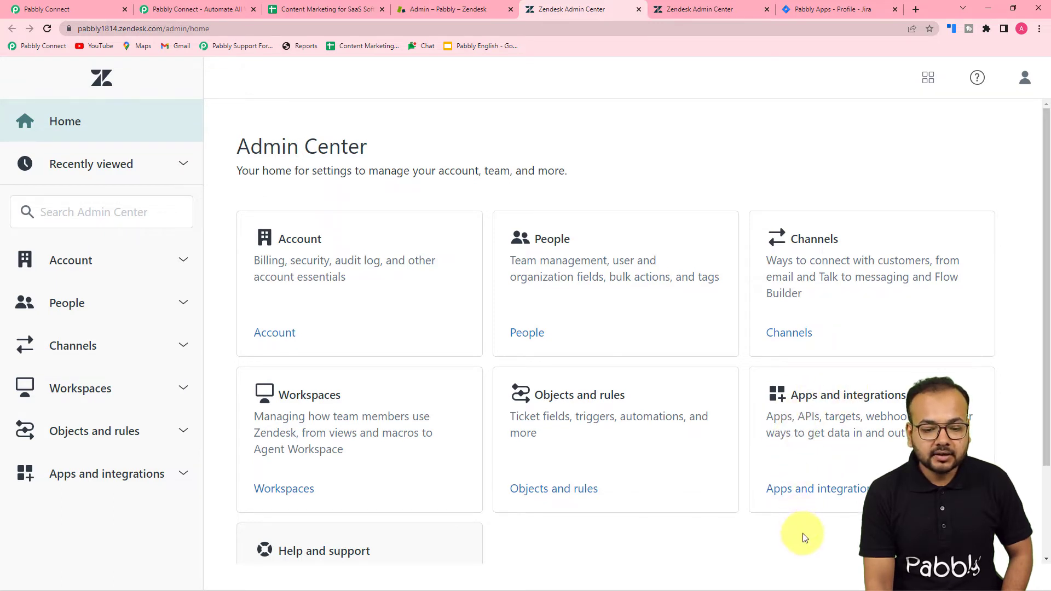
Go to Apps and integrations > Webhooks and choose Create webhook from Actions
{"action": "left_click", "coordinate": [797, 489]}
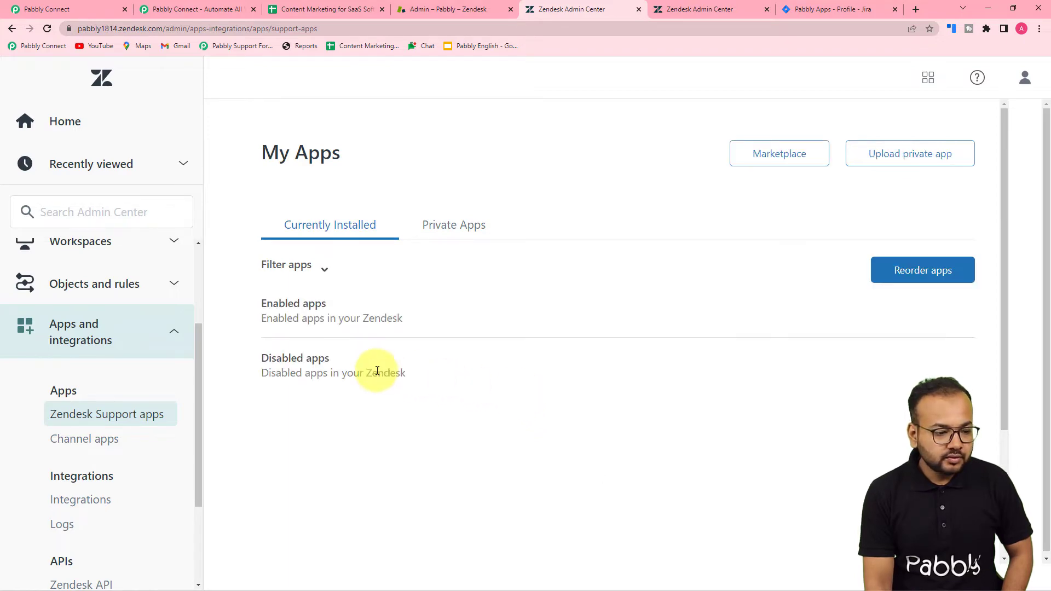
{"action": "left_click", "coordinate": [72, 7]}
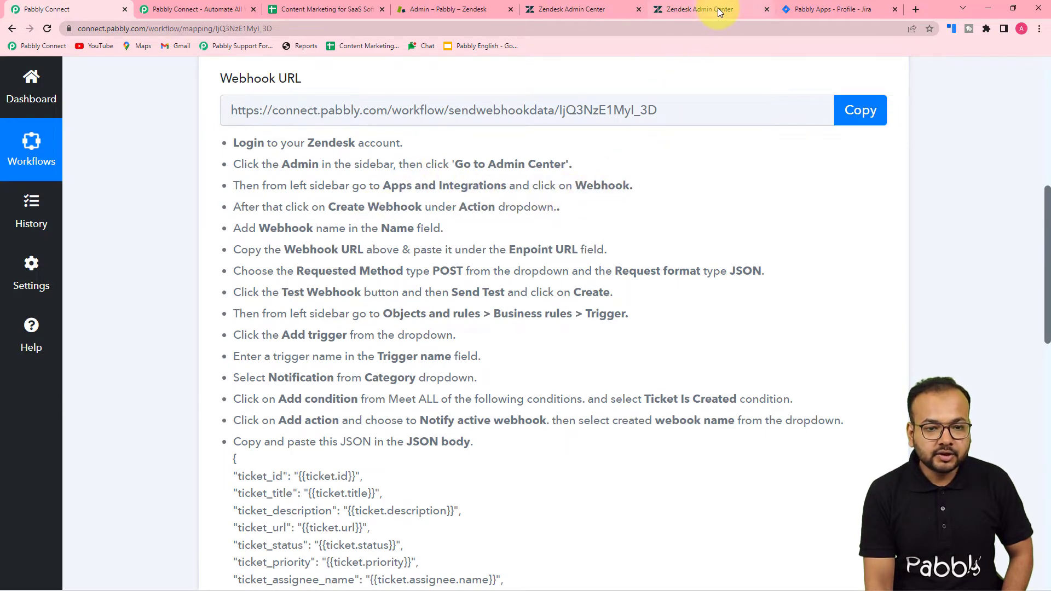
{"action": "left_click", "coordinate": [573, 9]}
{"action": "scroll", "coordinate": [87, 346], "scroll_direction": "down", "scroll_amount": 2}
{"action": "scroll", "coordinate": [88, 346], "scroll_direction": "down", "scroll_amount": 1}
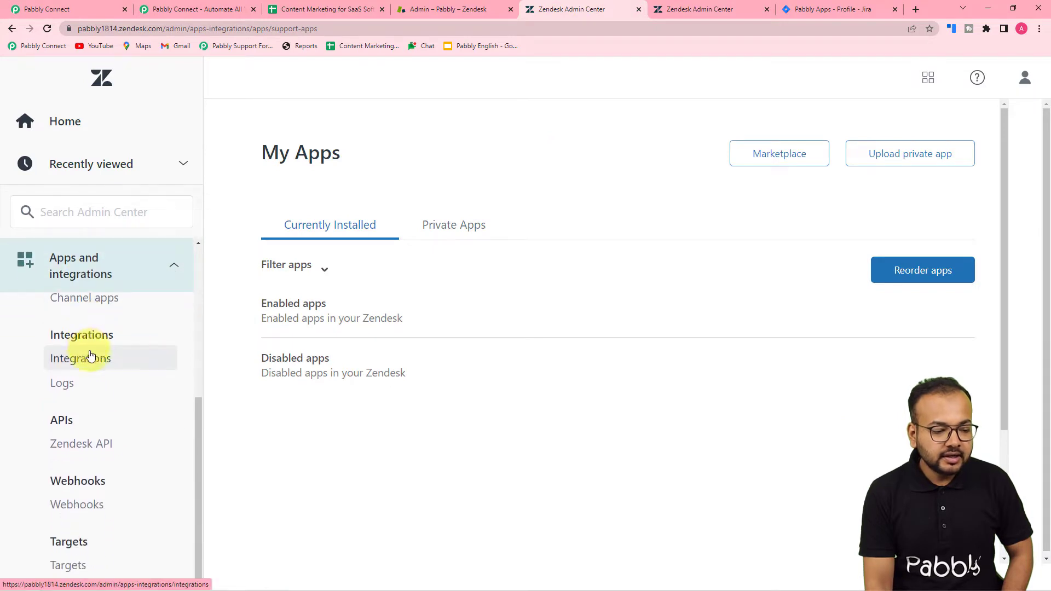
{"action": "left_click", "coordinate": [76, 514]}
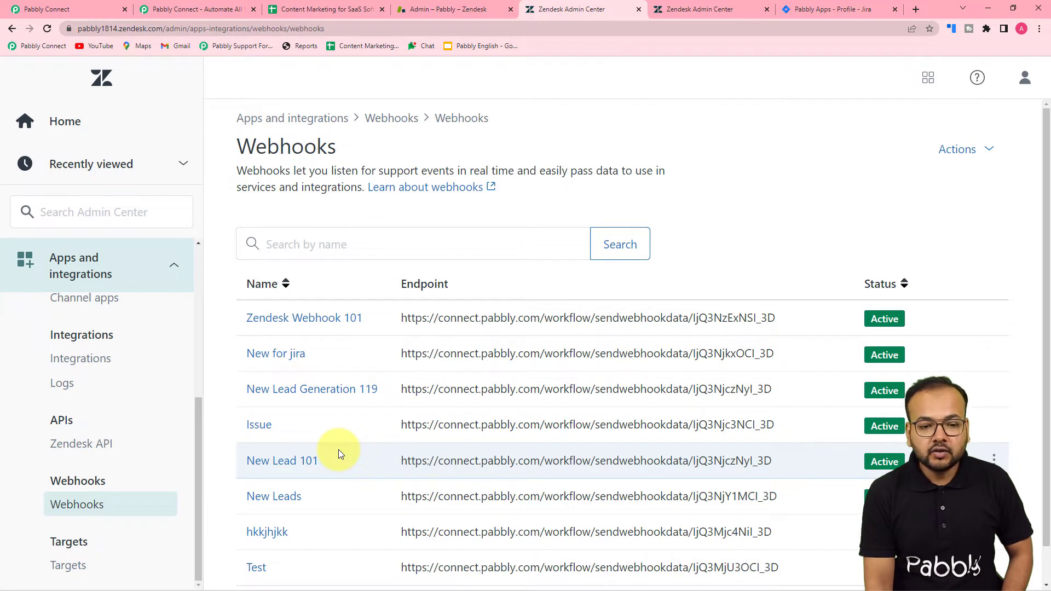
{"action": "left_click", "coordinate": [946, 149]}
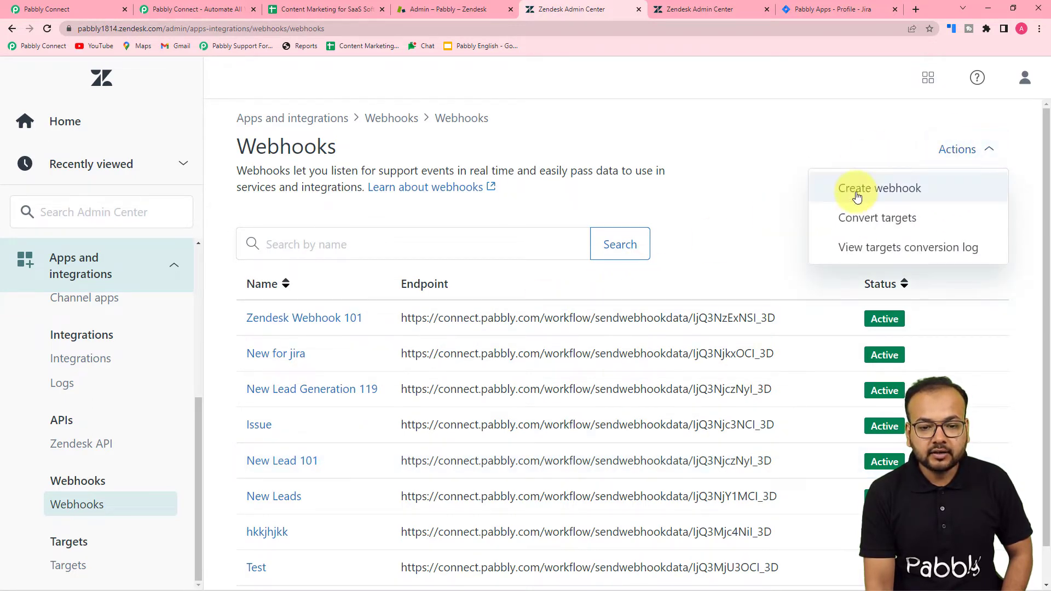
{"action": "left_click", "coordinate": [846, 188]}
{"action": "left_click", "coordinate": [420, 274]}
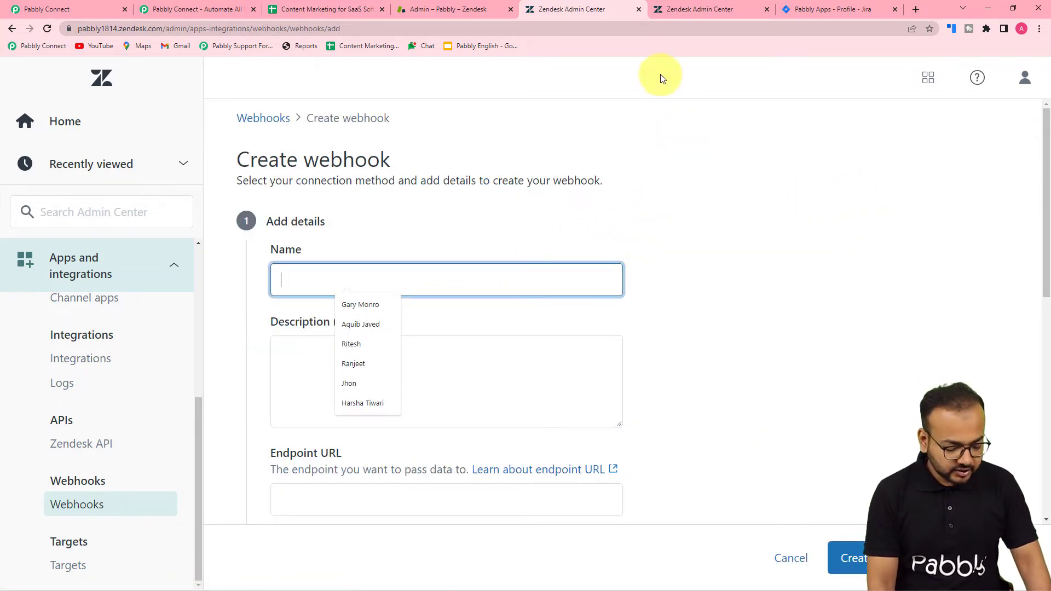
Name the webhook 'New Tickets to jira'
{"action": "type", "text": "ne"}
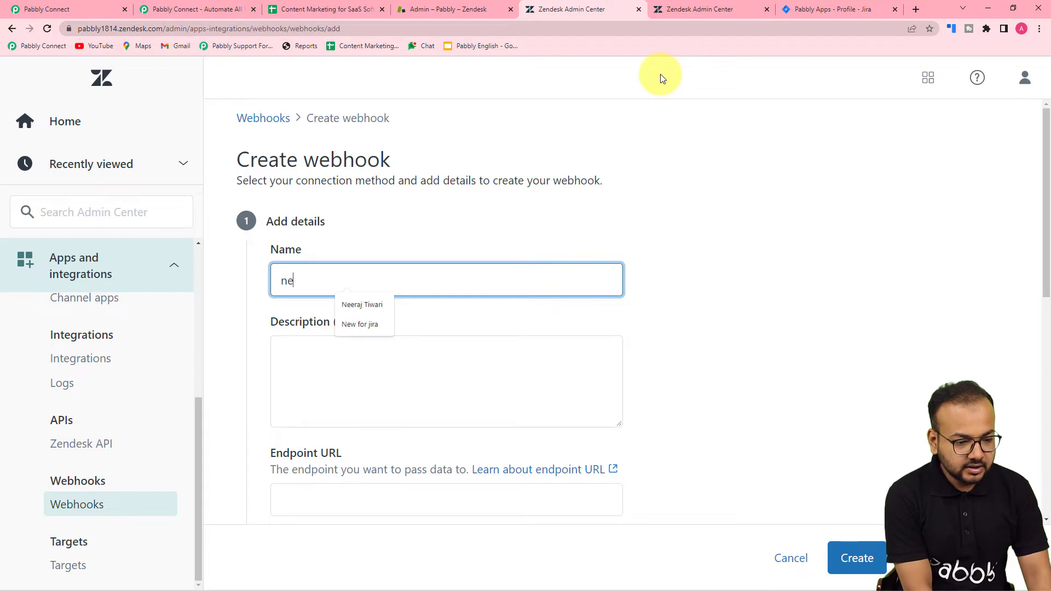
{"action": "key", "text": "BackSpace"}
{"action": "key", "text": "BackSpace"}
{"action": "type", "text": "New"}
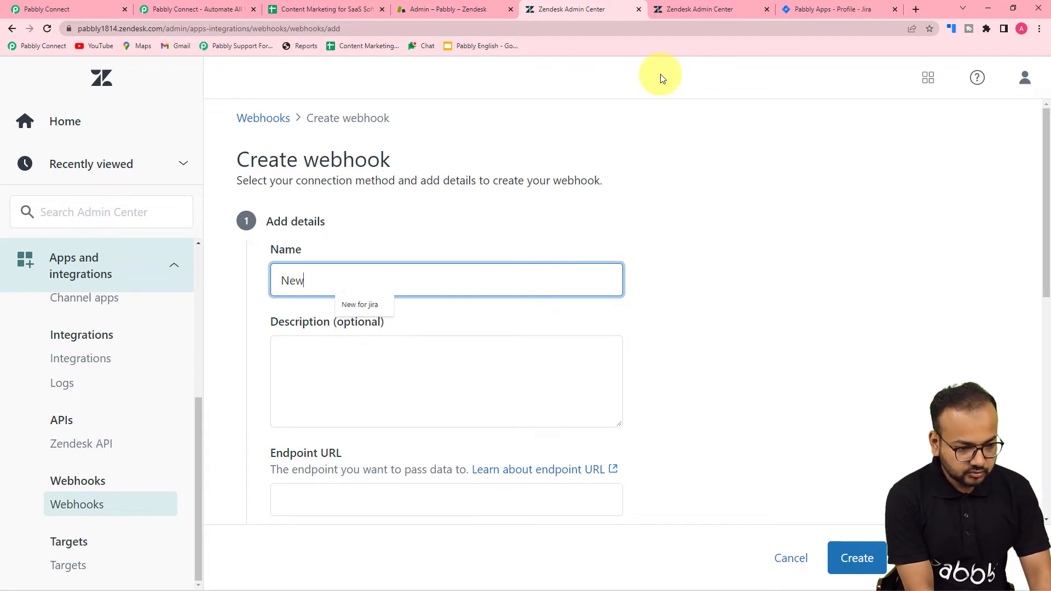
{"action": "type", "text": " Tickets to jira"}
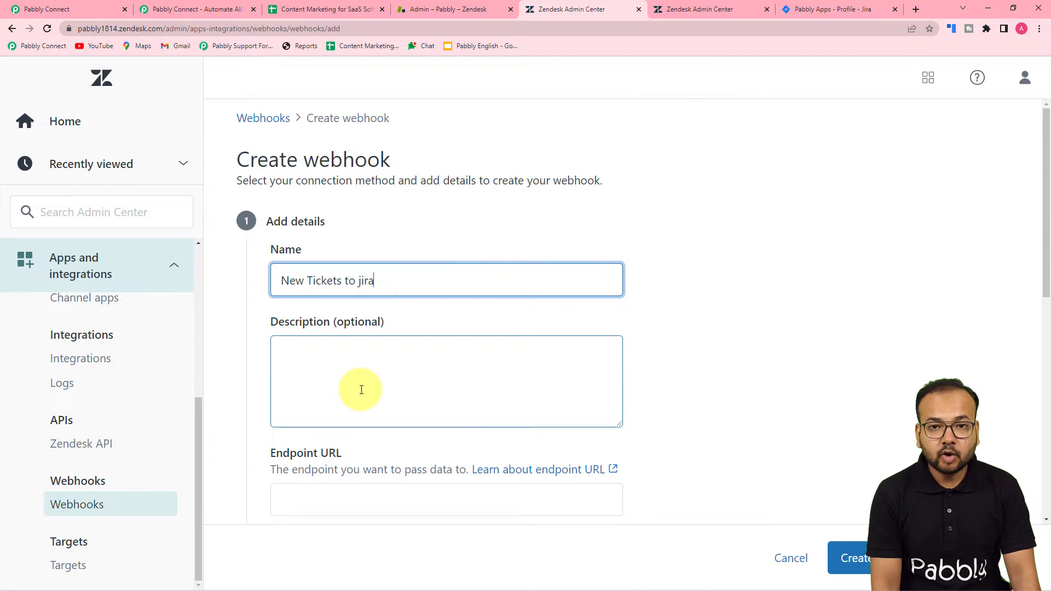
{"action": "left_click", "coordinate": [361, 390]}
{"action": "scroll", "coordinate": [360, 390], "scroll_direction": "down", "scroll_amount": 2}
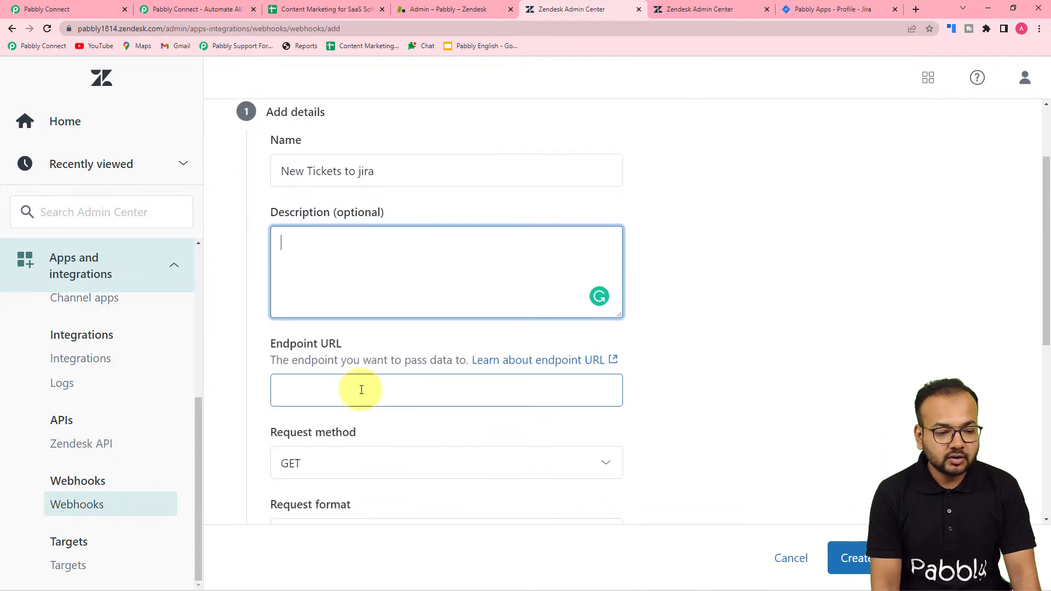
{"action": "scroll", "coordinate": [438, 284], "scroll_direction": "down", "scroll_amount": 2}
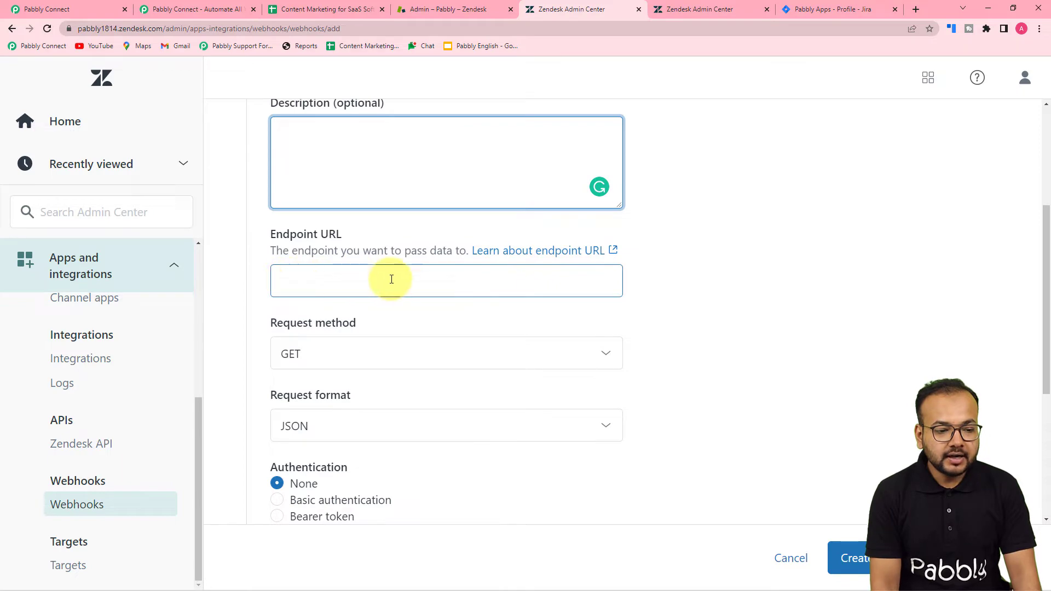
Copy the Pabbly webhook URL and paste it as the webhook's Endpoint URL
{"action": "left_click", "coordinate": [108, 5]}
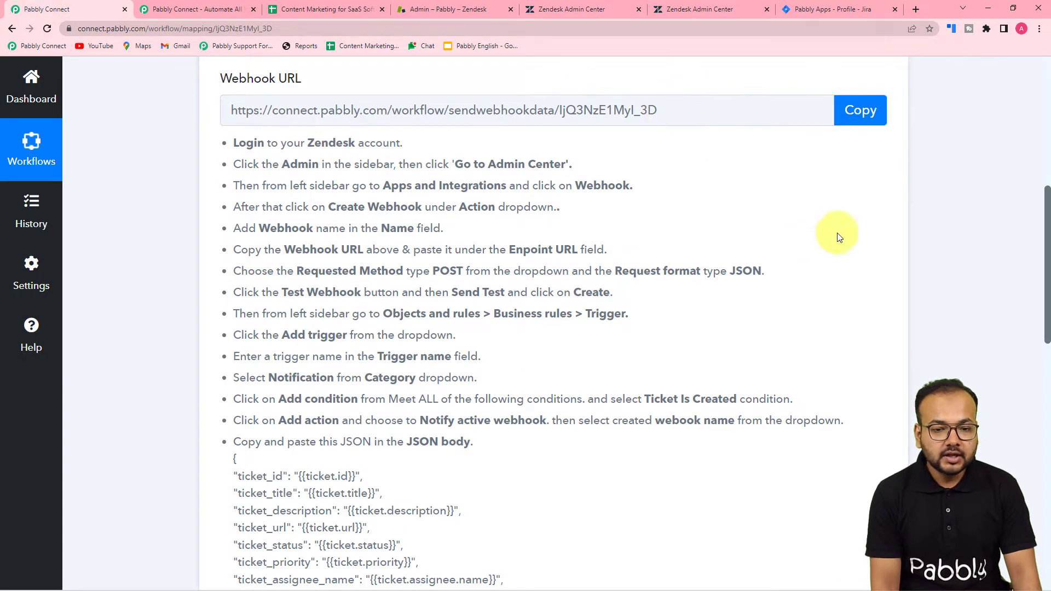
{"action": "left_click", "coordinate": [868, 109]}
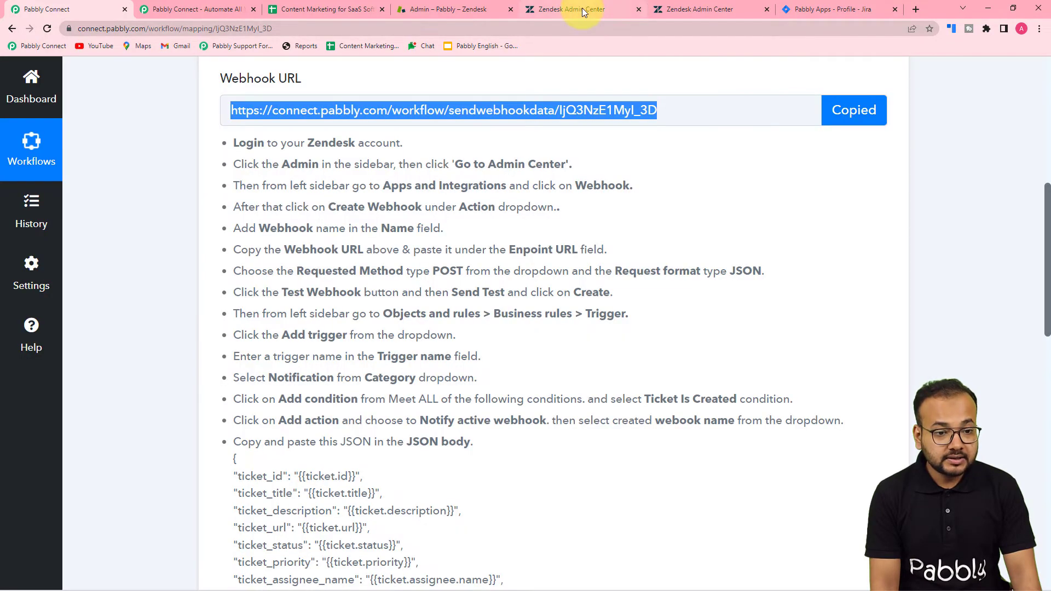
{"action": "left_click", "coordinate": [583, 7]}
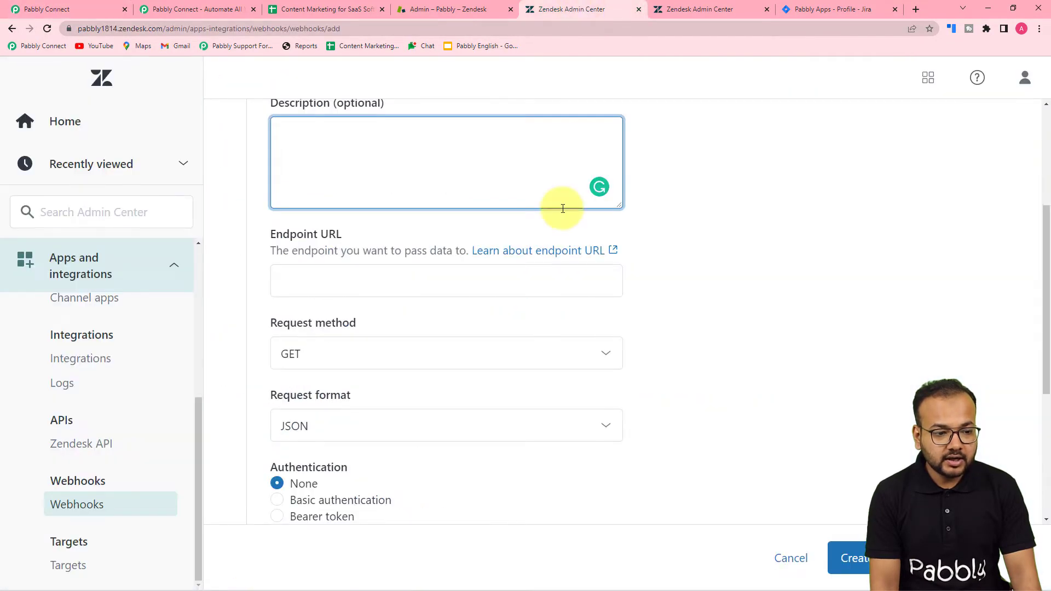
{"action": "left_click", "coordinate": [321, 279]}
{"action": "right_click", "coordinate": [322, 283]}
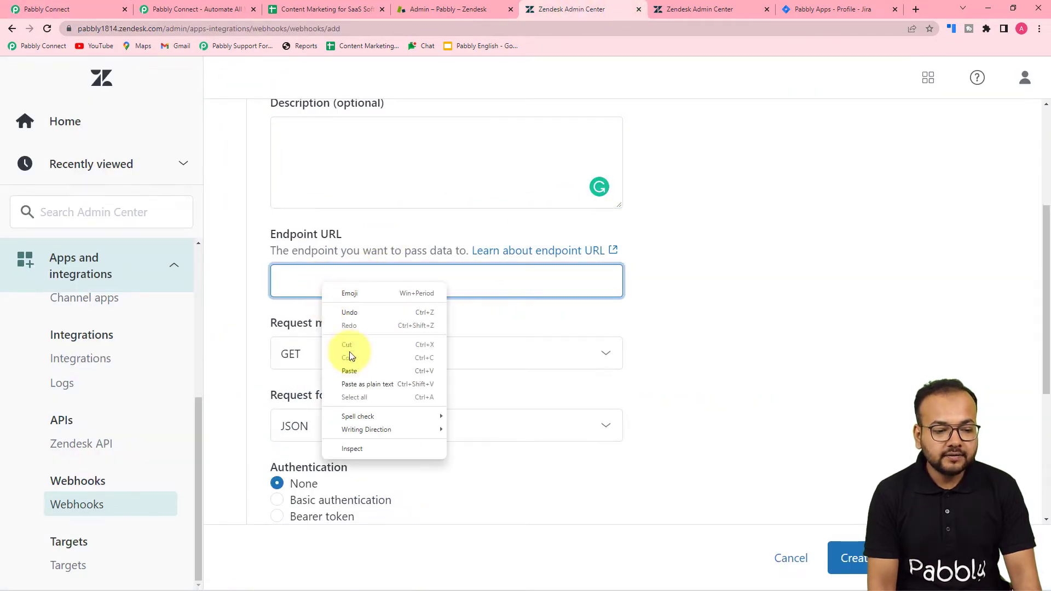
{"action": "left_click", "coordinate": [349, 371]}
{"action": "left_click", "coordinate": [357, 380]}
Set the request method to POST with JSON format, then return to Pabbly's webhook details
{"action": "scroll", "coordinate": [376, 385], "scroll_direction": "down", "scroll_amount": 1}
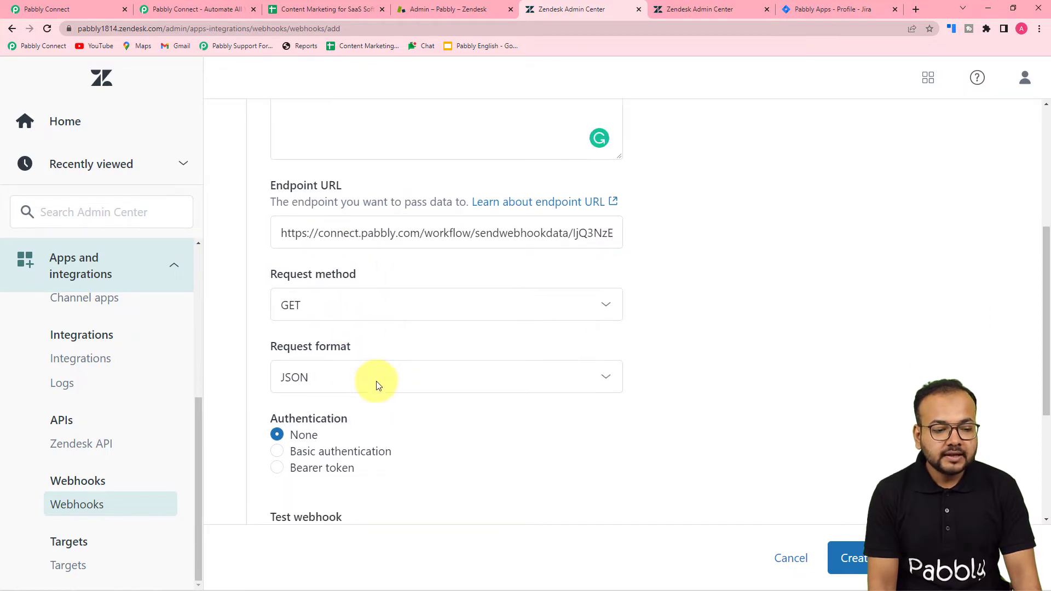
{"action": "scroll", "coordinate": [377, 386], "scroll_direction": "down", "scroll_amount": 2}
{"action": "left_click", "coordinate": [332, 250]}
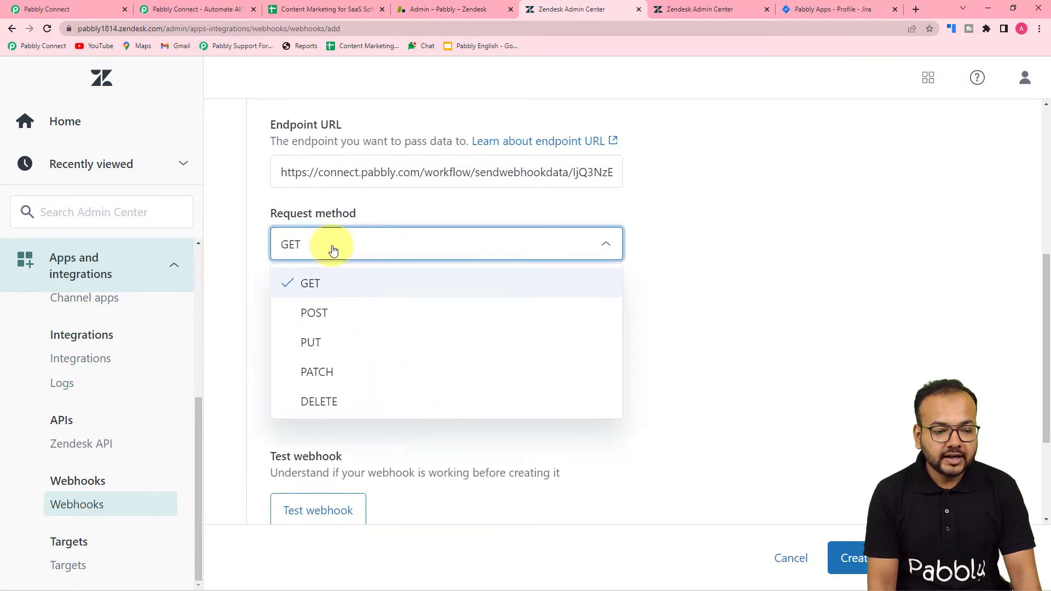
{"action": "left_click", "coordinate": [315, 314]}
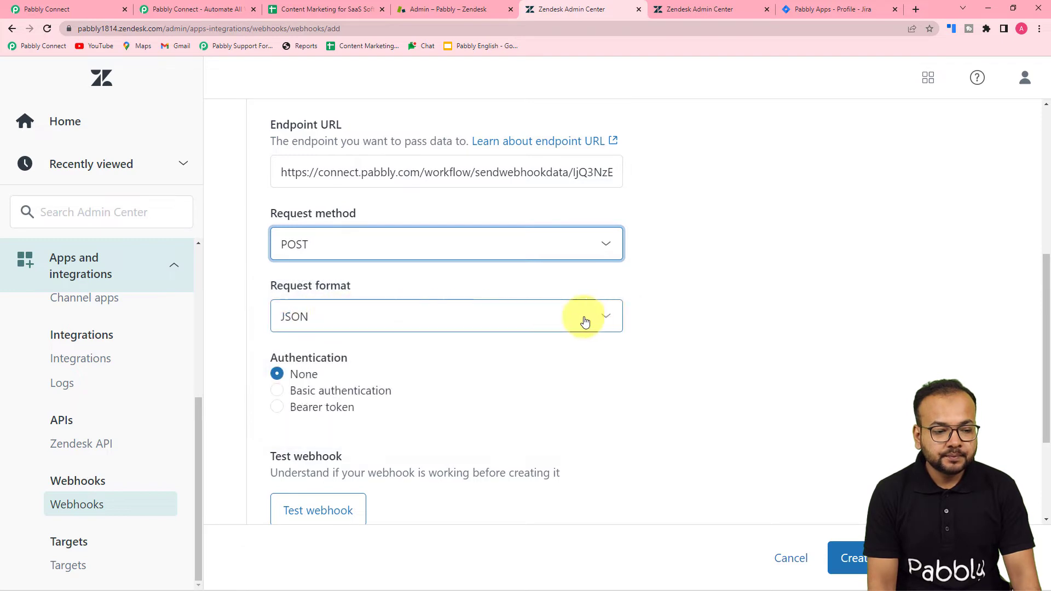
{"action": "left_click", "coordinate": [630, 351]}
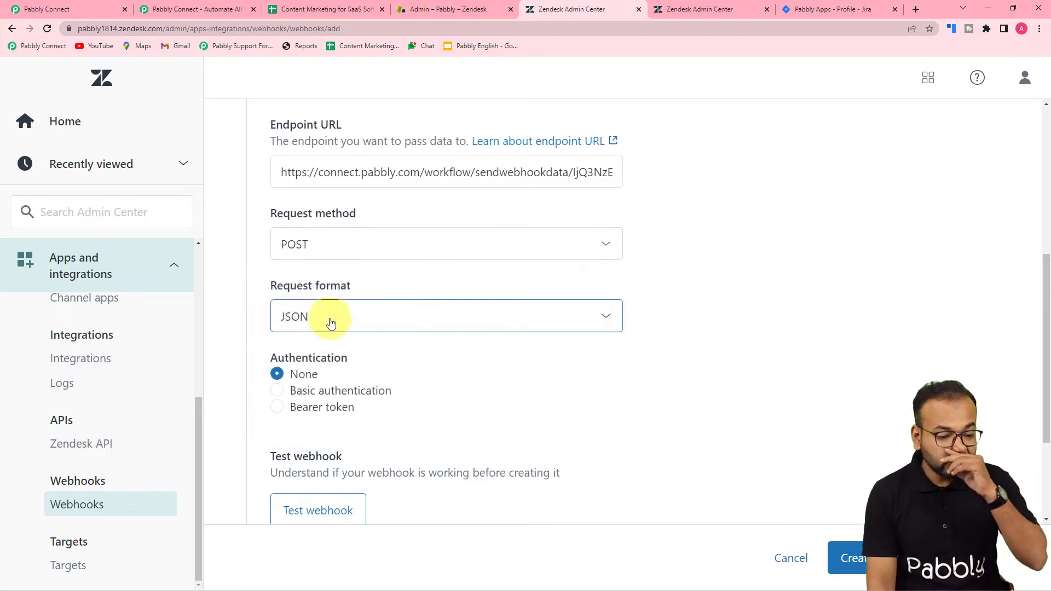
{"action": "scroll", "coordinate": [356, 358], "scroll_direction": "down", "scroll_amount": 3}
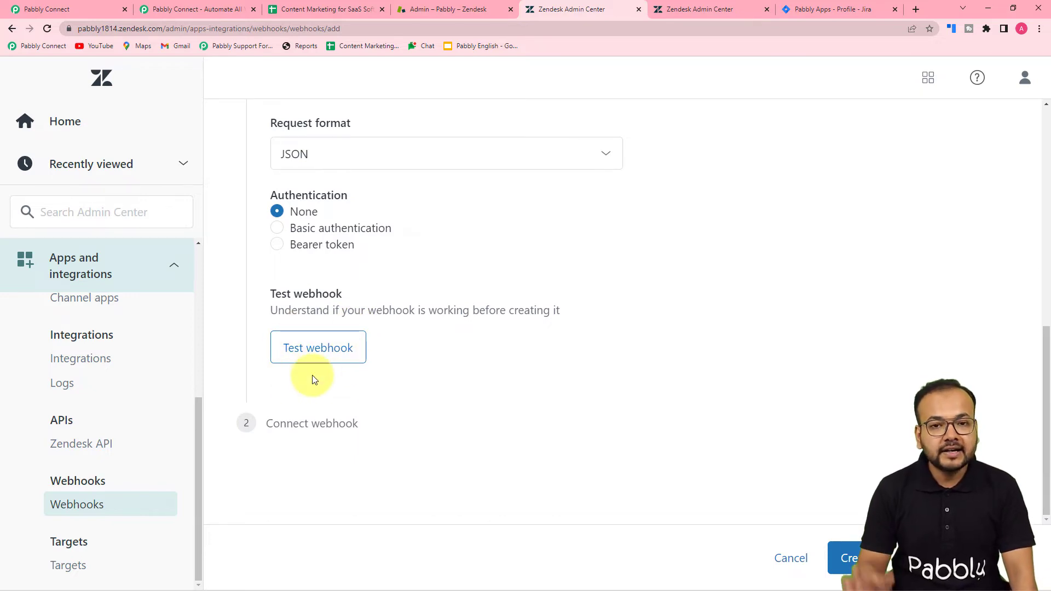
{"action": "left_click", "coordinate": [59, 12]}
{"action": "scroll", "coordinate": [130, 225], "scroll_direction": "down", "scroll_amount": 3}
Confirm Pabbly shows Waiting For Webhook Response, then go back to the Zendesk webhook form
{"action": "scroll", "coordinate": [130, 224], "scroll_direction": "up", "scroll_amount": 3}
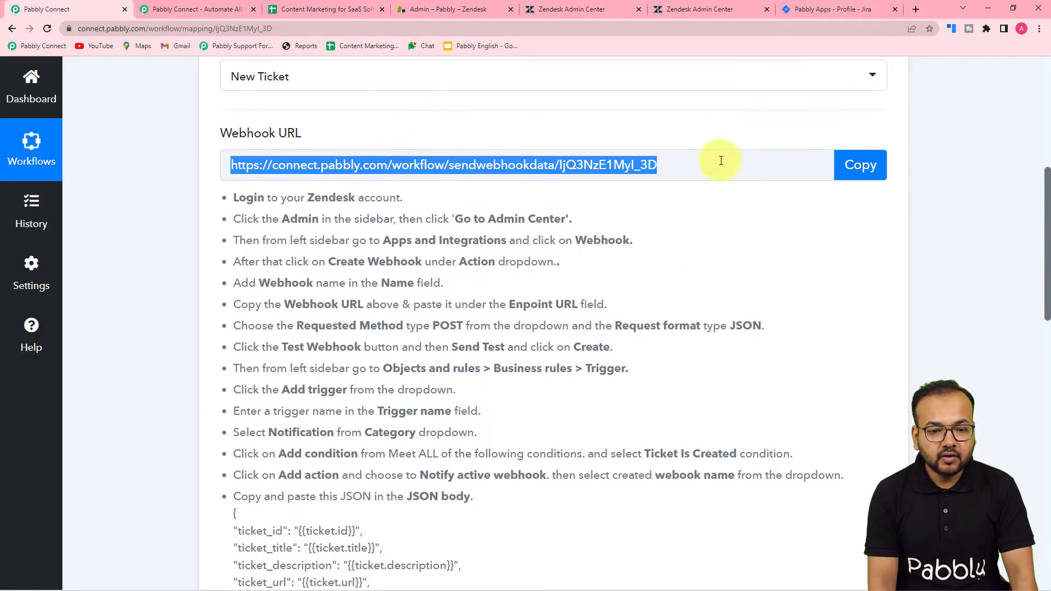
{"action": "scroll", "coordinate": [350, 268], "scroll_direction": "down", "scroll_amount": 6}
{"action": "scroll", "coordinate": [363, 270], "scroll_direction": "down", "scroll_amount": 2}
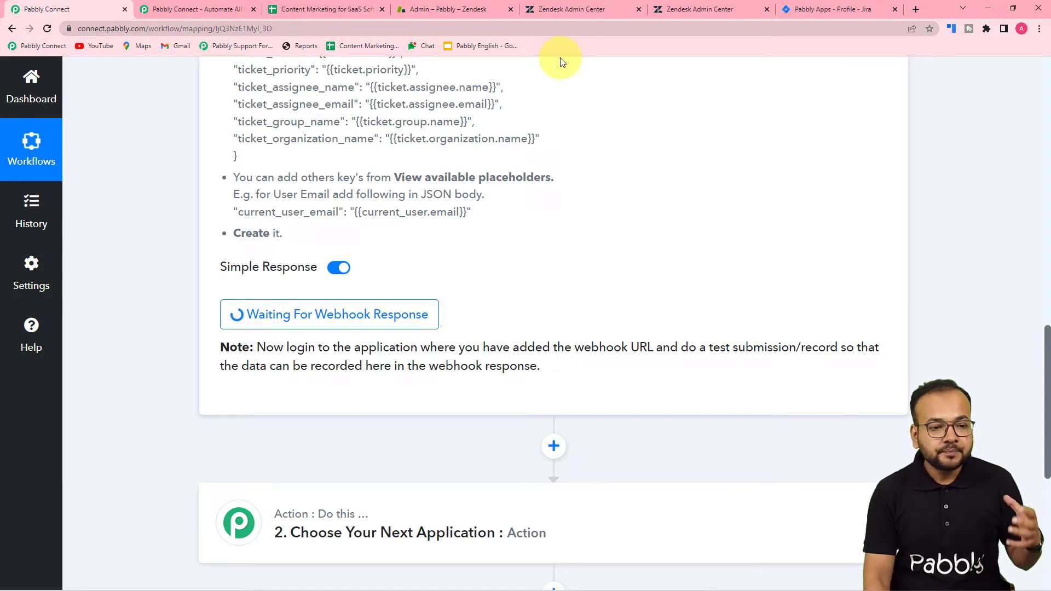
{"action": "left_click", "coordinate": [482, 15]}
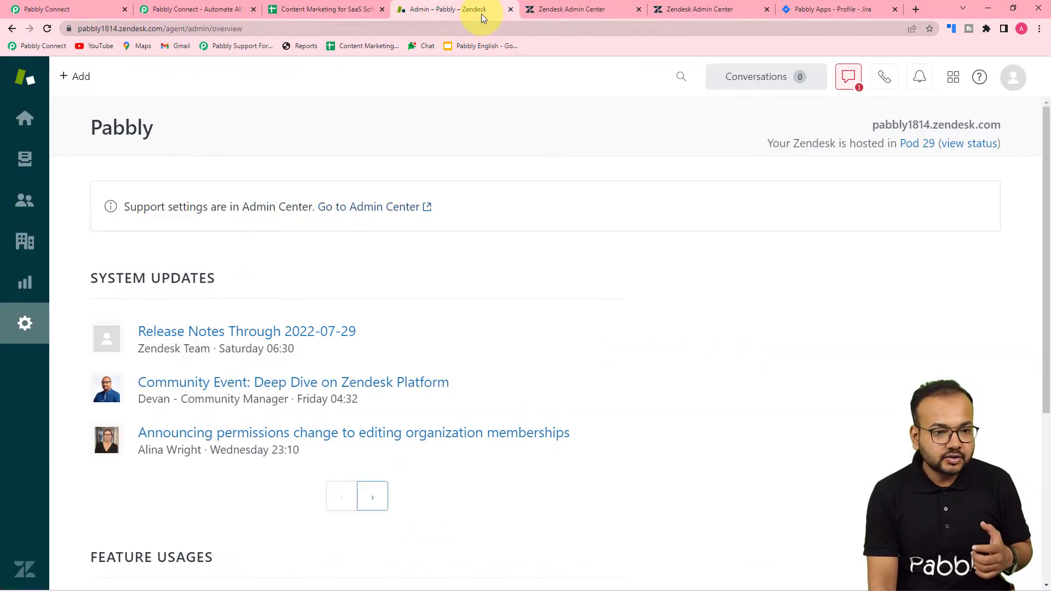
{"action": "left_click", "coordinate": [569, 9]}
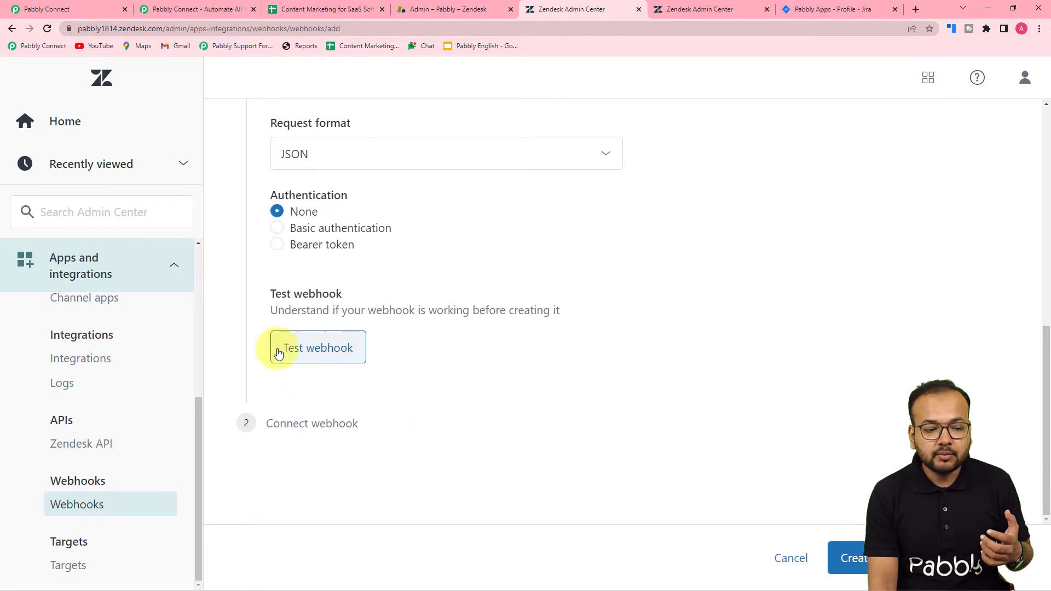
Send a Sample Support ticket test from the webhook test panel to Pabbly
{"action": "left_click", "coordinate": [322, 356]}
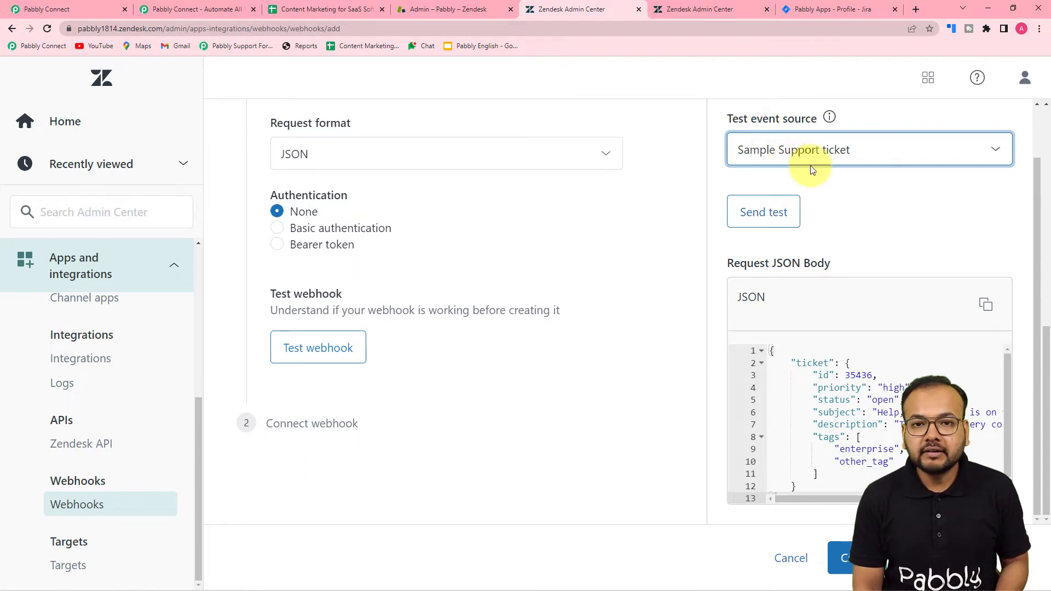
{"action": "left_click", "coordinate": [762, 218]}
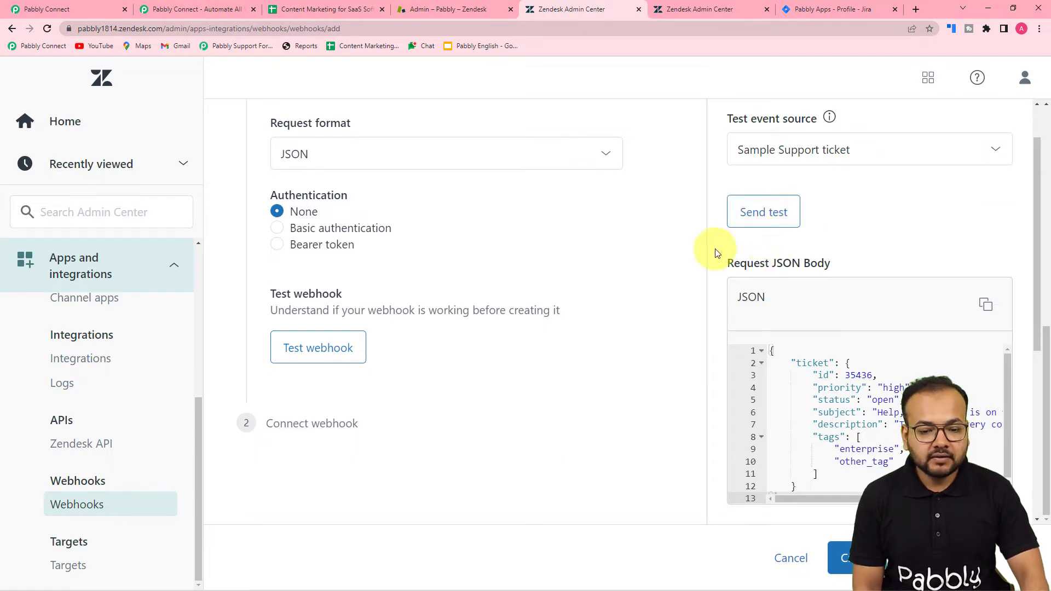
Verify Pabbly received the sample ticket's ID, priority, status, subject and tags; close the spreadsheet tab
{"action": "left_click", "coordinate": [86, 6]}
{"action": "scroll", "coordinate": [208, 262], "scroll_direction": "down", "scroll_amount": 4}
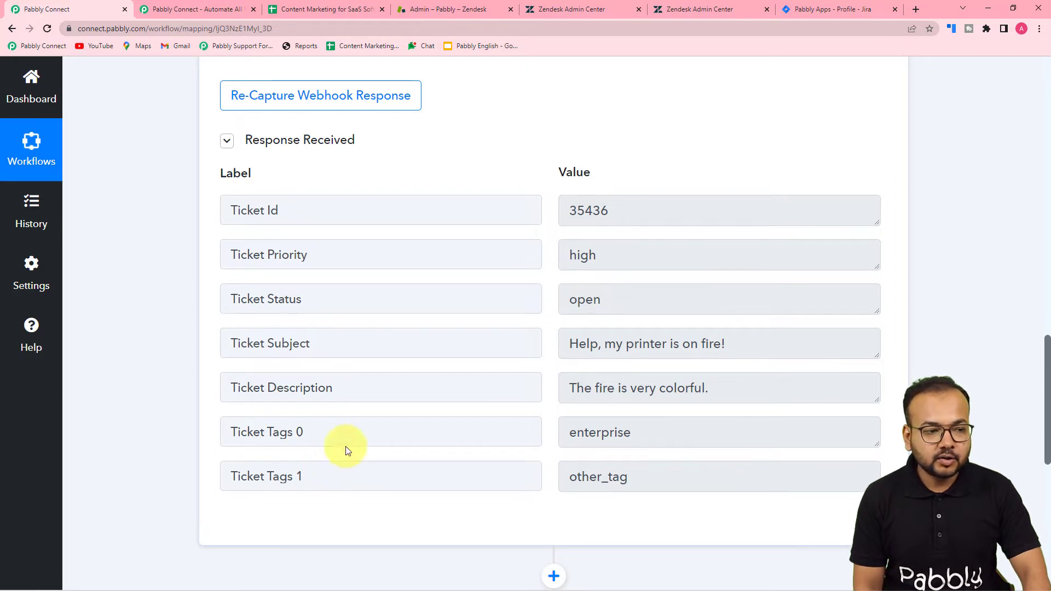
{"action": "left_click", "coordinate": [382, 10]}
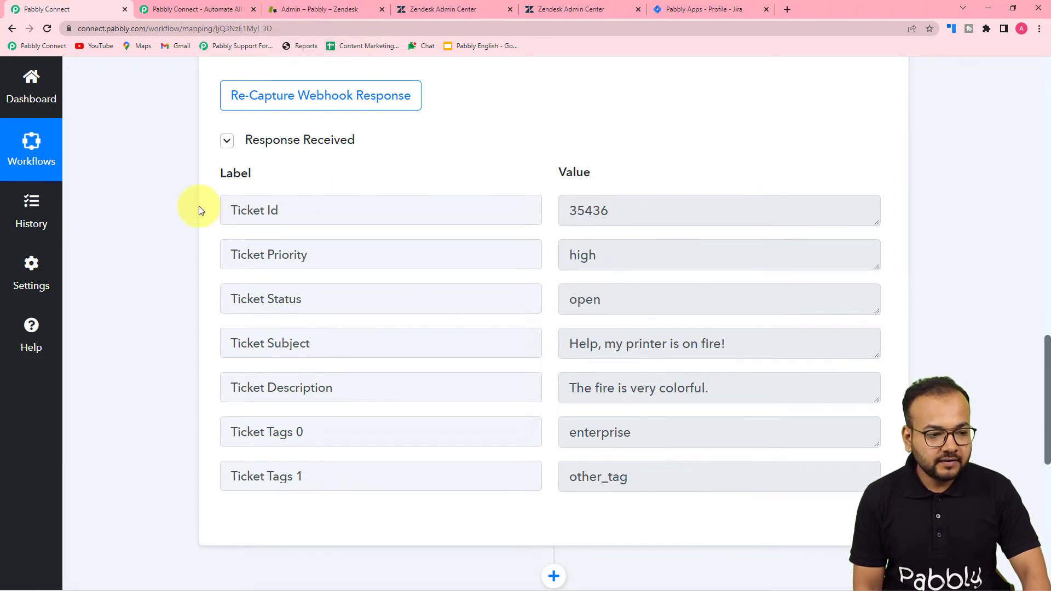
{"action": "left_click", "coordinate": [469, 9]}
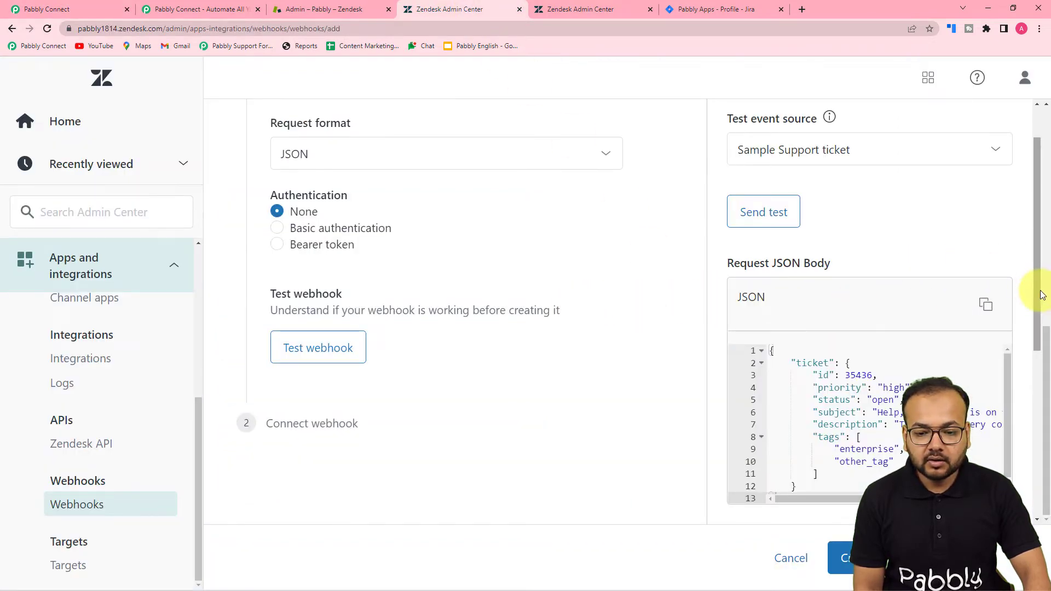
After the 200 OK test response, create the webhook and review Pabbly's new-ticket trigger instructions
{"action": "left_click_drag", "start_coordinate": [1035, 292], "coordinate": [1032, 481]}
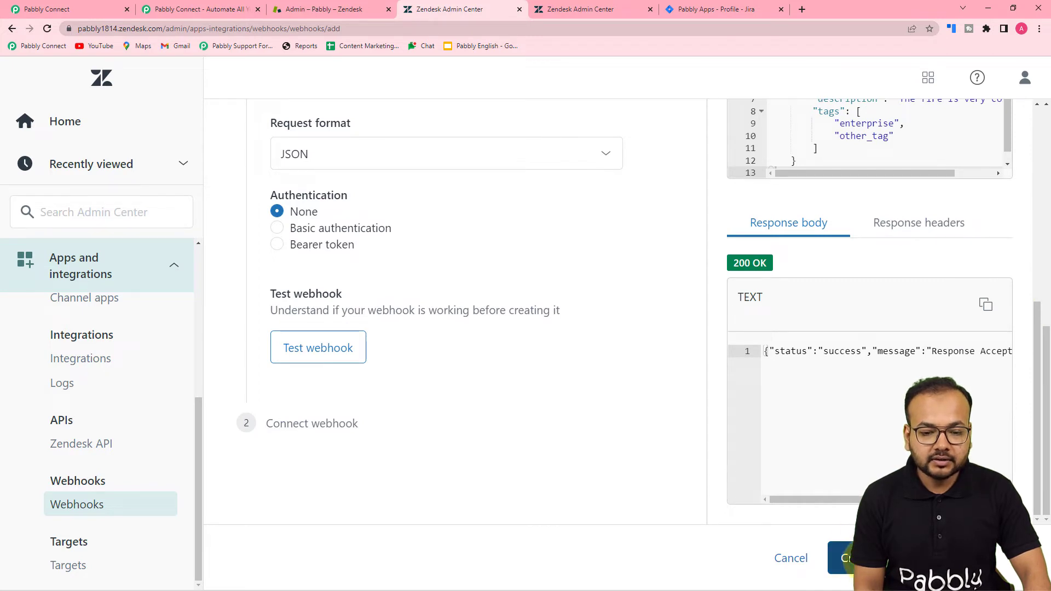
{"action": "left_click", "coordinate": [846, 559]}
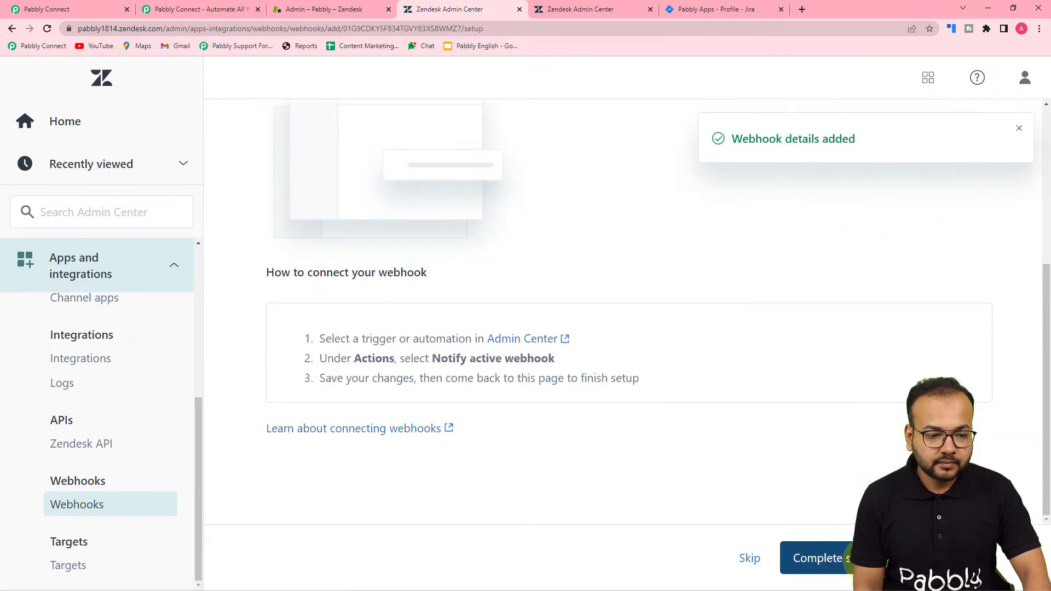
{"action": "scroll", "coordinate": [644, 274], "scroll_direction": "up", "scroll_amount": 3}
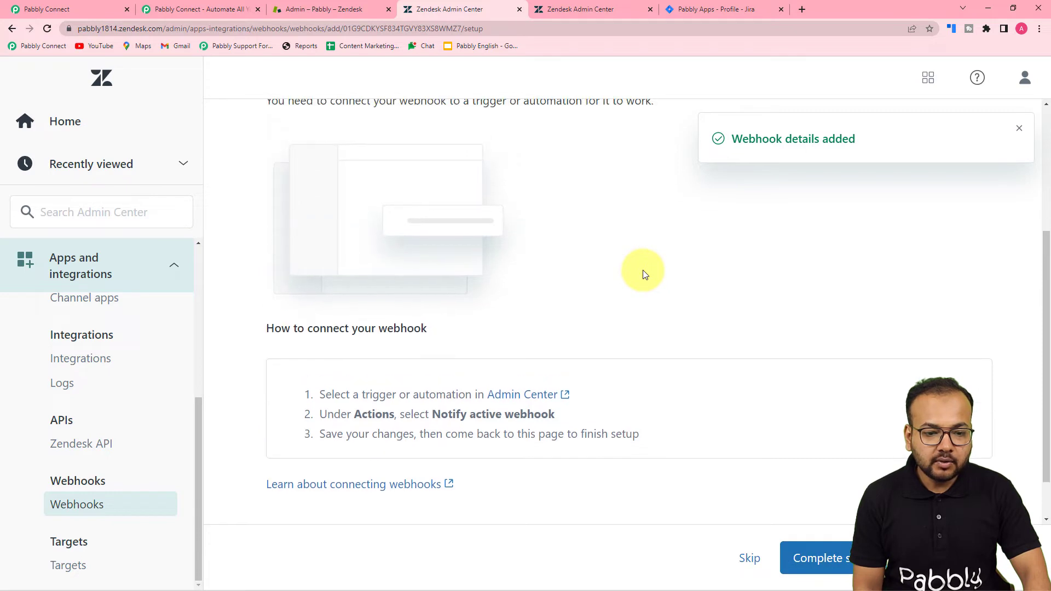
{"action": "scroll", "coordinate": [644, 274], "scroll_direction": "up", "scroll_amount": 2}
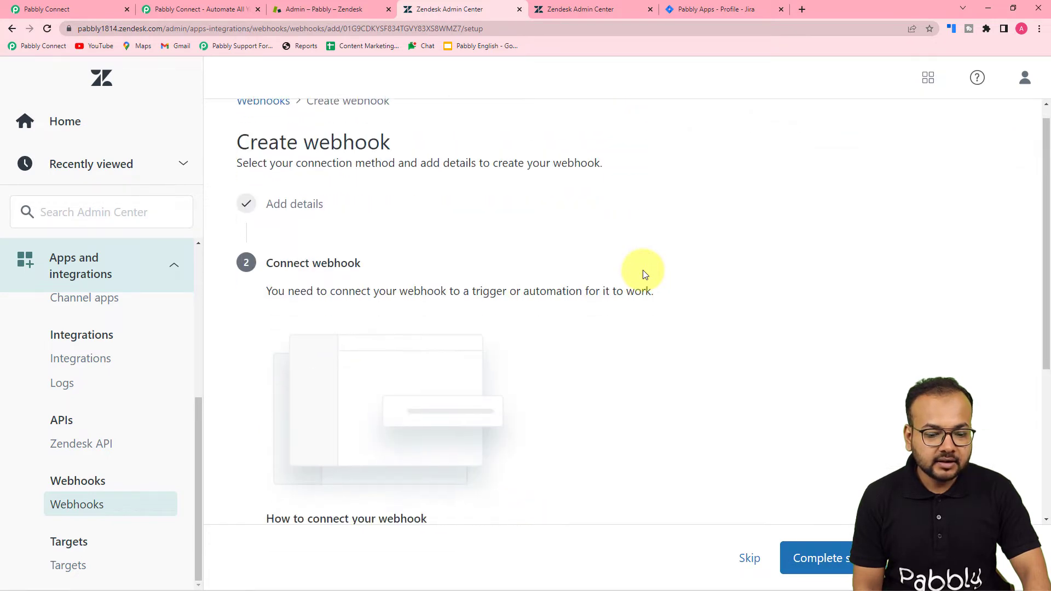
{"action": "scroll", "coordinate": [644, 274], "scroll_direction": "down", "scroll_amount": 5}
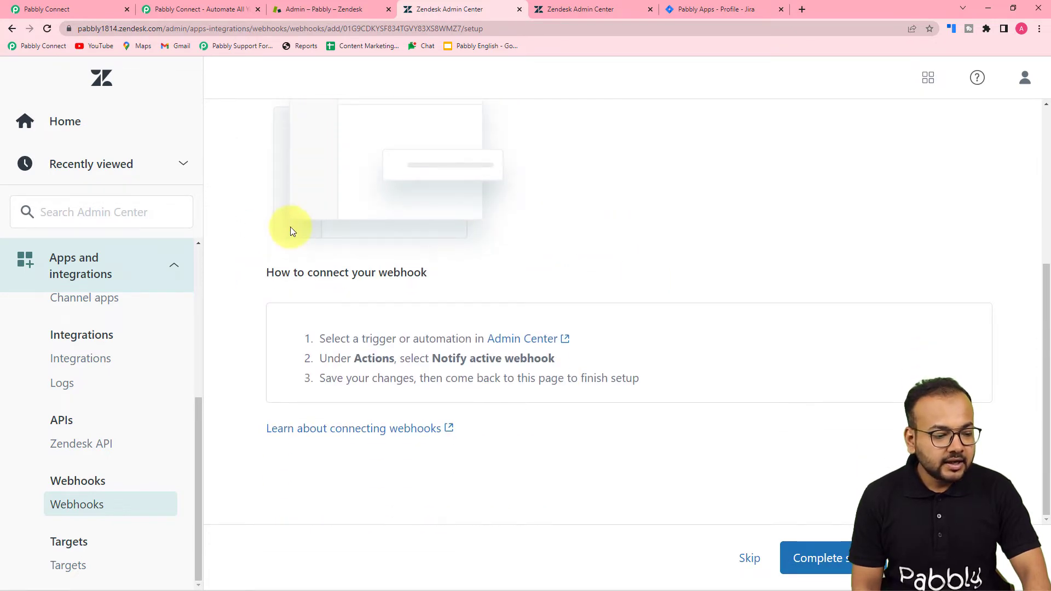
{"action": "left_click", "coordinate": [60, 6]}
{"action": "scroll", "coordinate": [143, 204], "scroll_direction": "up", "scroll_amount": 10}
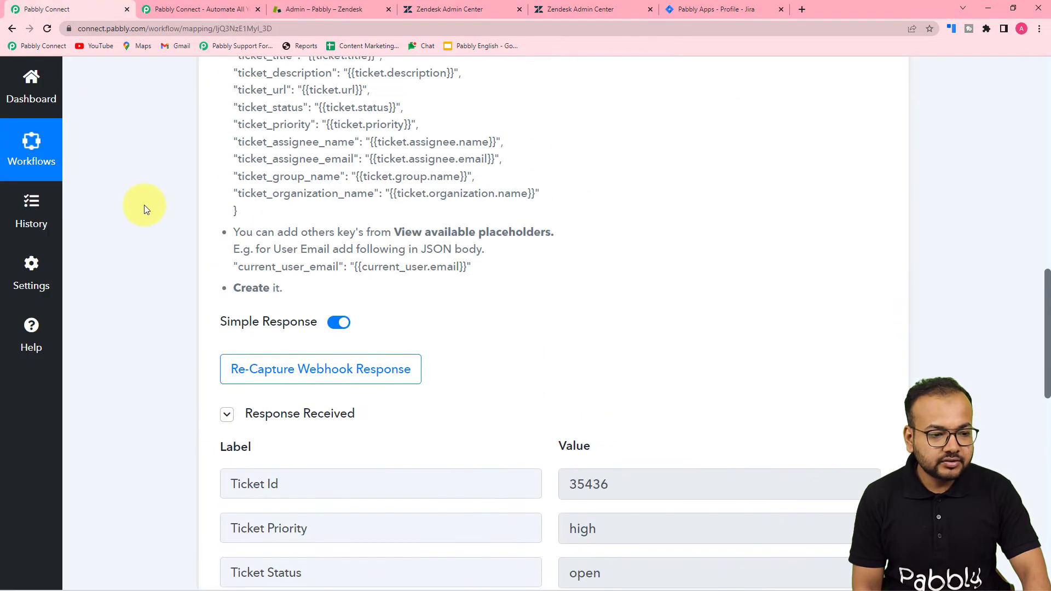
{"action": "scroll", "coordinate": [173, 208], "scroll_direction": "up", "scroll_amount": 2}
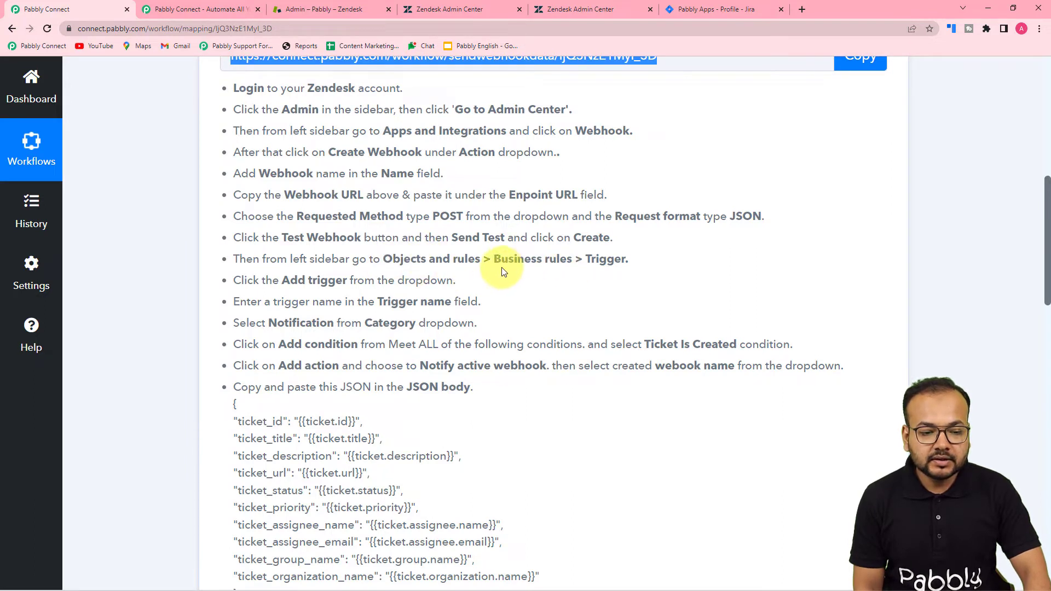
{"action": "left_click", "coordinate": [429, 4]}
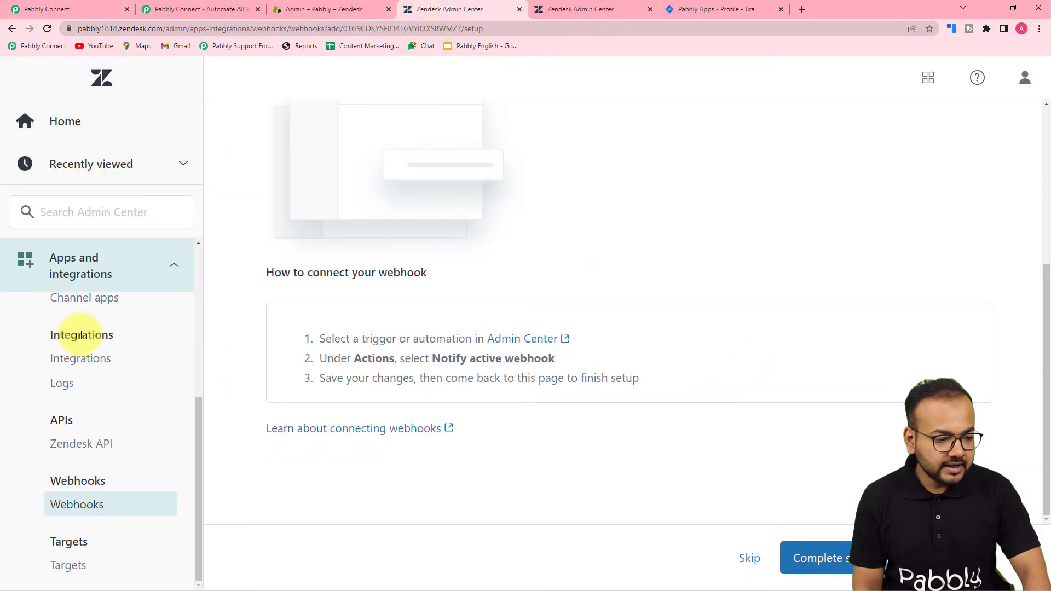
Go to Objects and rules > Business rules > Triggers and start adding a new trigger
{"action": "scroll", "coordinate": [112, 387], "scroll_direction": "up", "scroll_amount": 1}
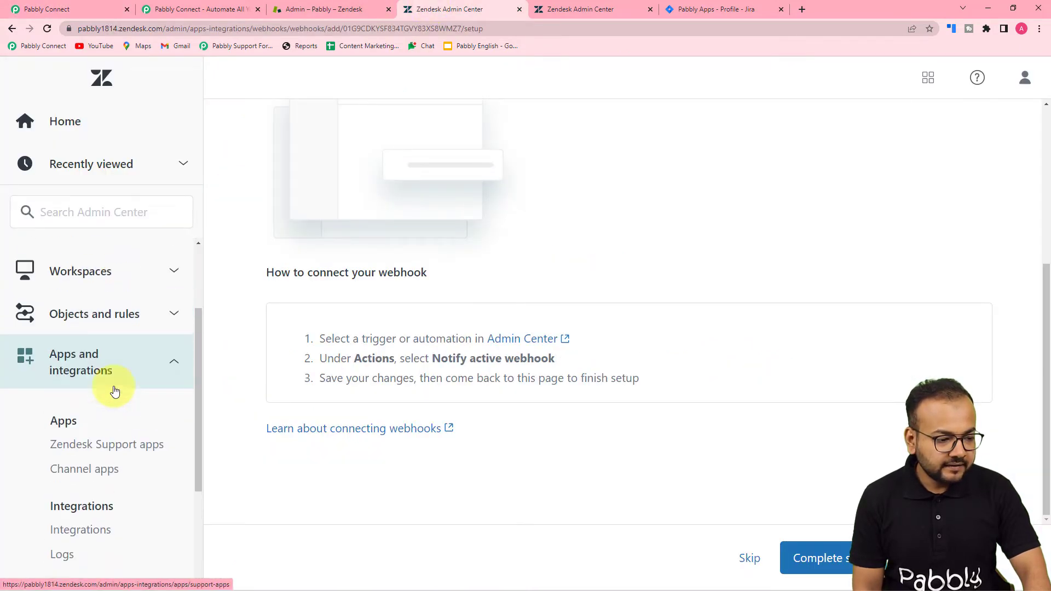
{"action": "scroll", "coordinate": [115, 390], "scroll_direction": "up", "scroll_amount": 2}
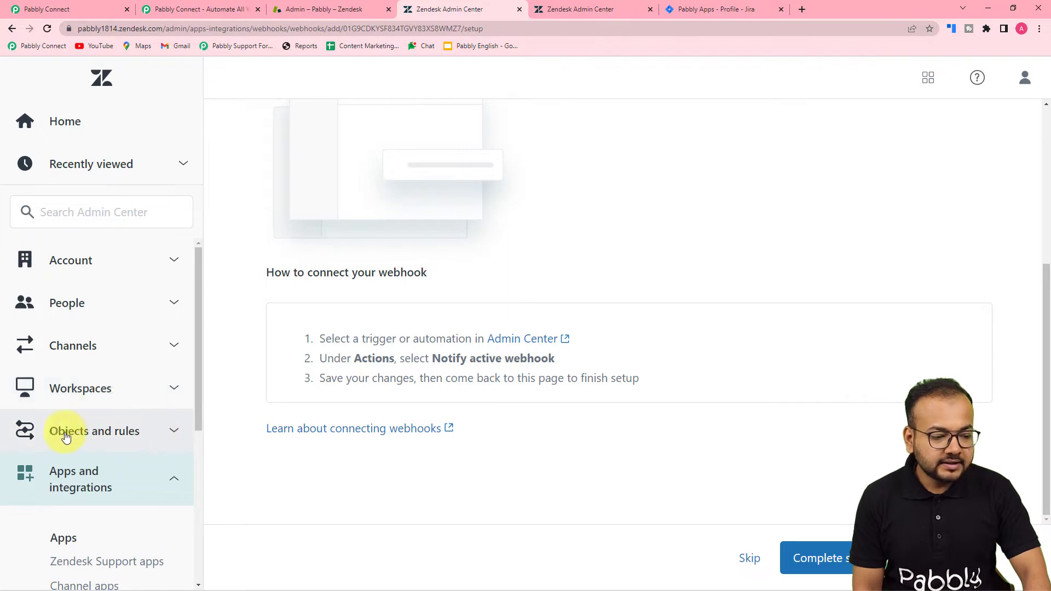
{"action": "left_click", "coordinate": [97, 430]}
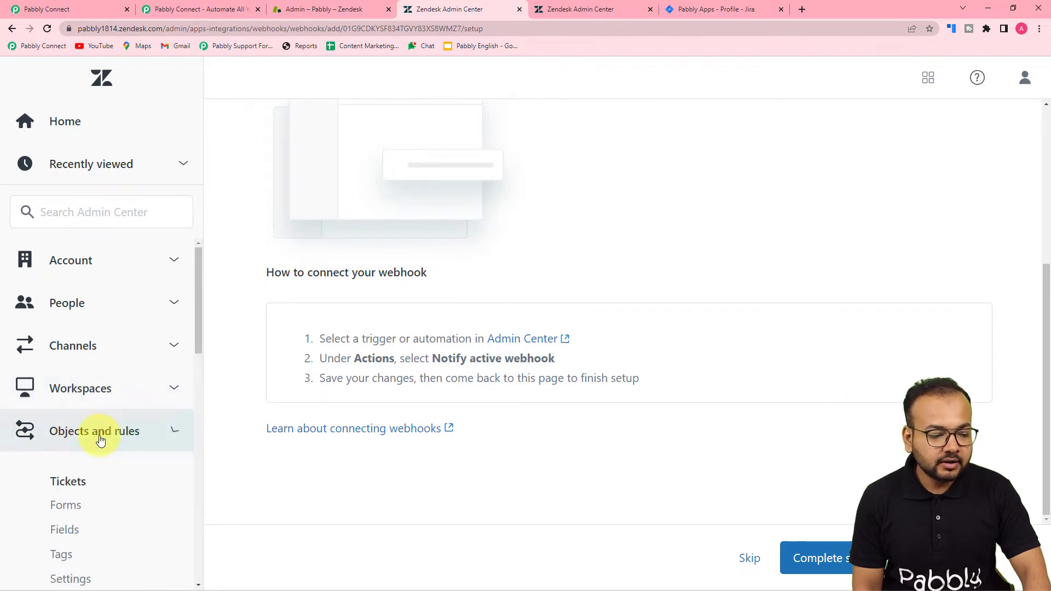
{"action": "scroll", "coordinate": [101, 435], "scroll_direction": "down", "scroll_amount": 2}
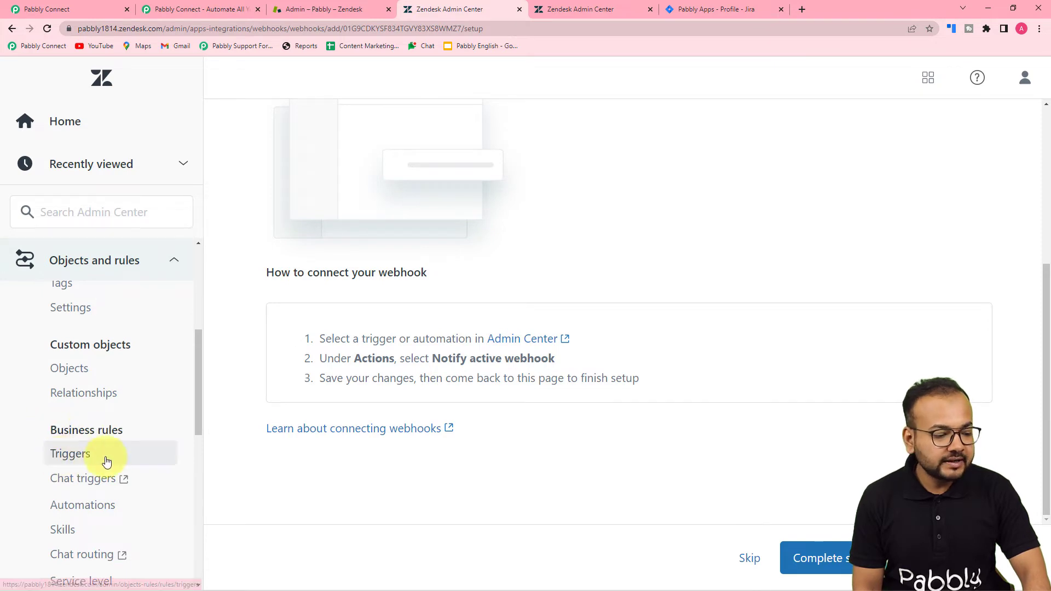
{"action": "left_click", "coordinate": [76, 455]}
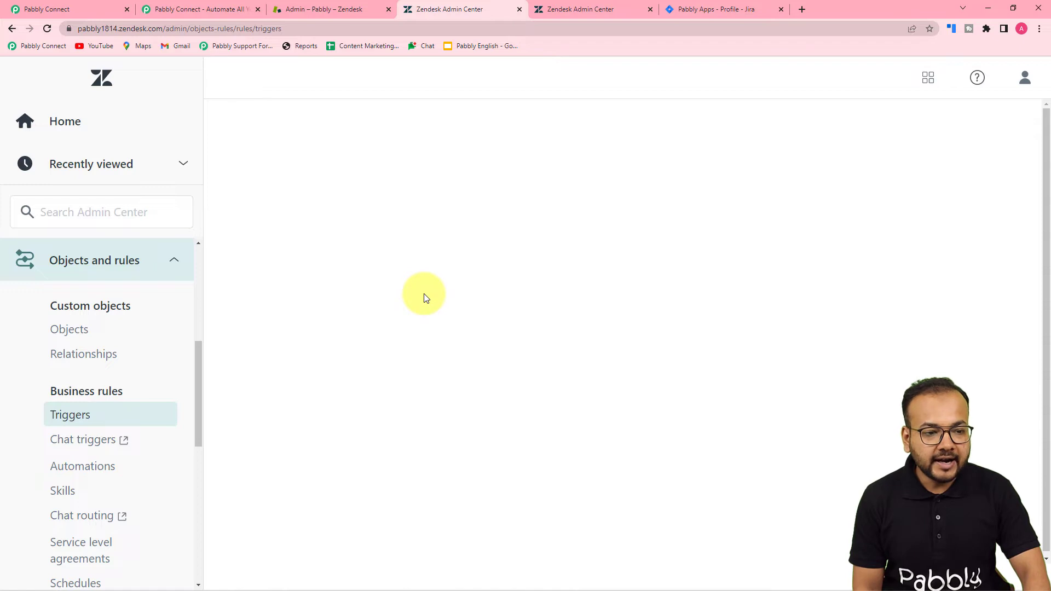
{"action": "scroll", "coordinate": [426, 298], "scroll_direction": "down", "scroll_amount": 3}
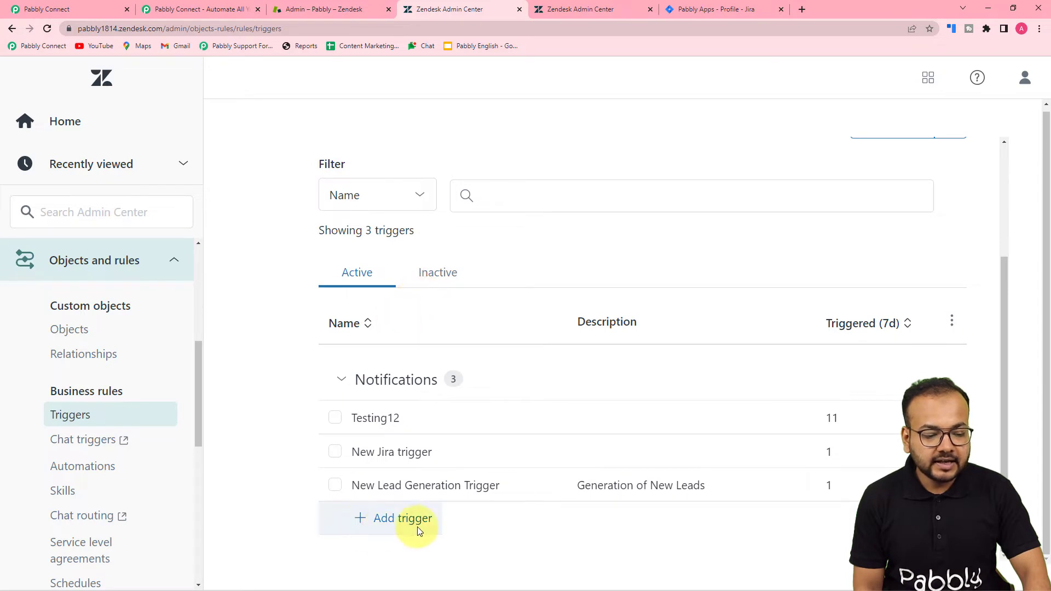
{"action": "left_click", "coordinate": [382, 519]}
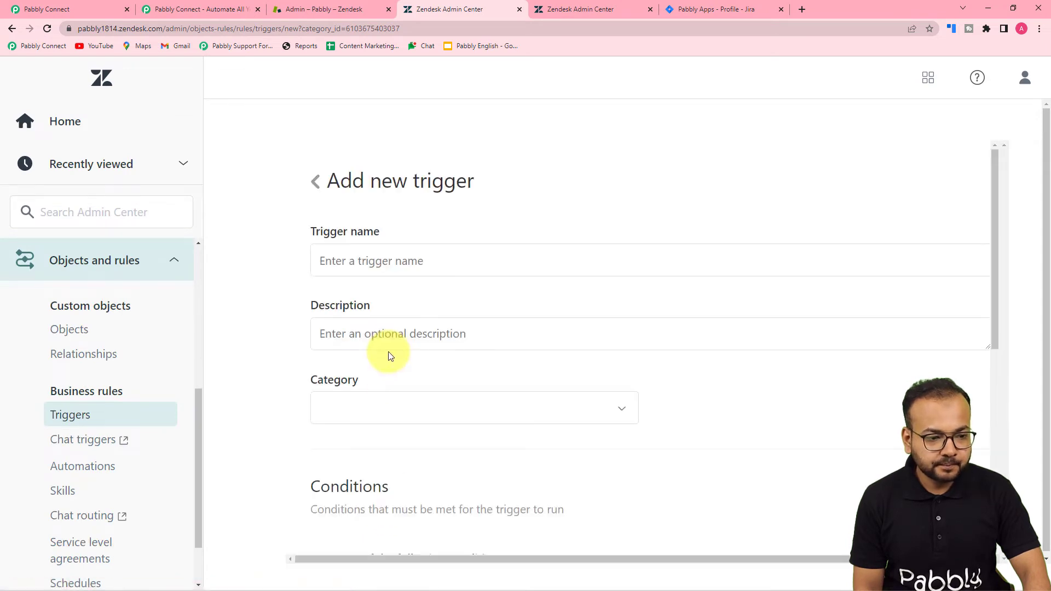
Name the new trigger 'Jira Issues' and keep Notifications as its category
{"action": "scroll", "coordinate": [469, 183], "scroll_direction": "down", "scroll_amount": 2}
{"action": "scroll", "coordinate": [370, 180], "scroll_direction": "up", "scroll_amount": 2}
{"action": "left_click", "coordinate": [391, 262]}
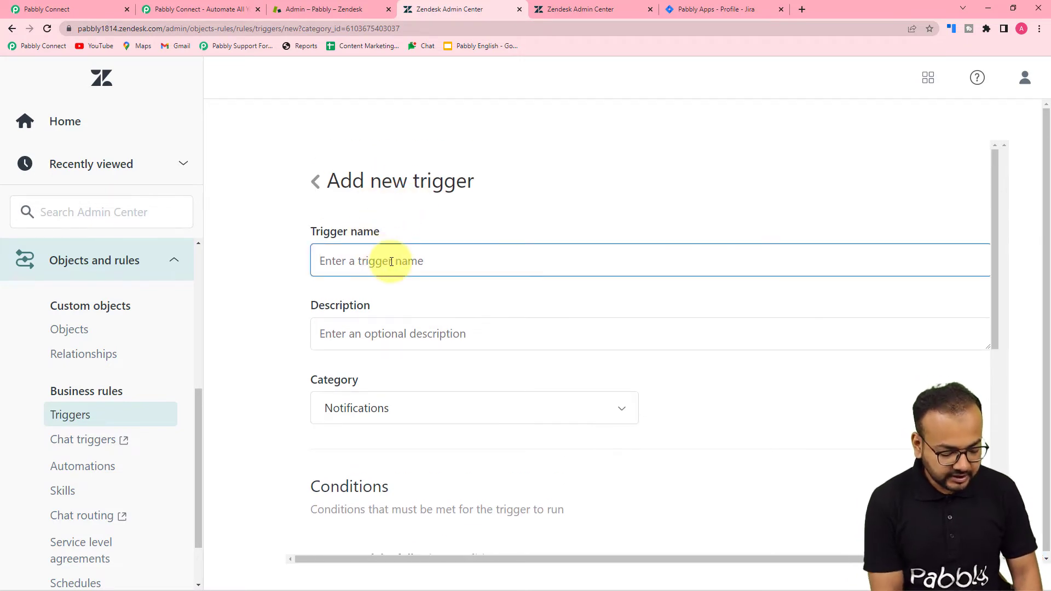
{"action": "type", "text": "Jira Issues"}
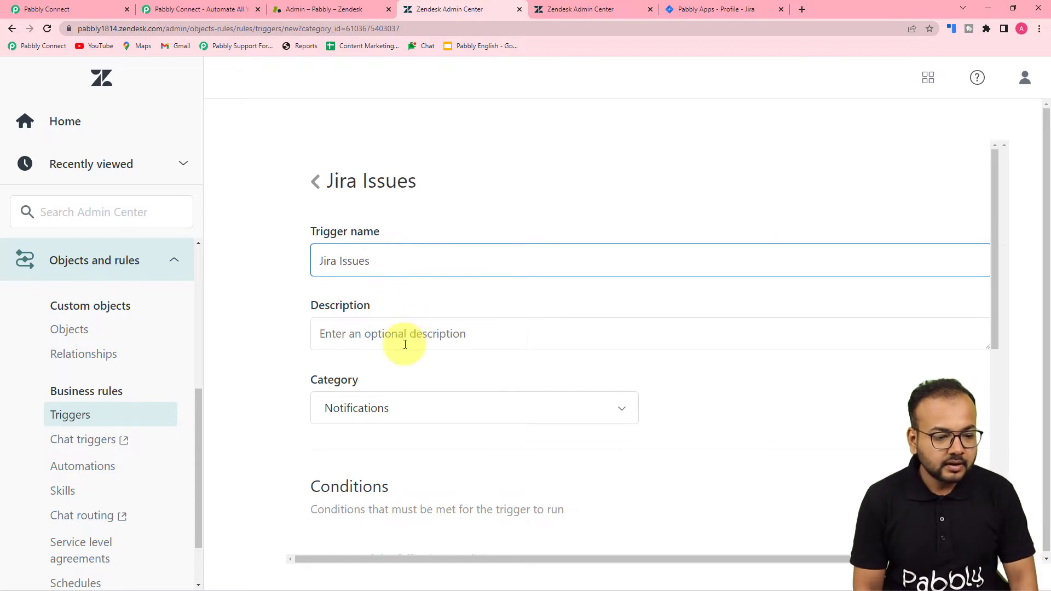
{"action": "scroll", "coordinate": [471, 356], "scroll_direction": "down", "scroll_amount": 2}
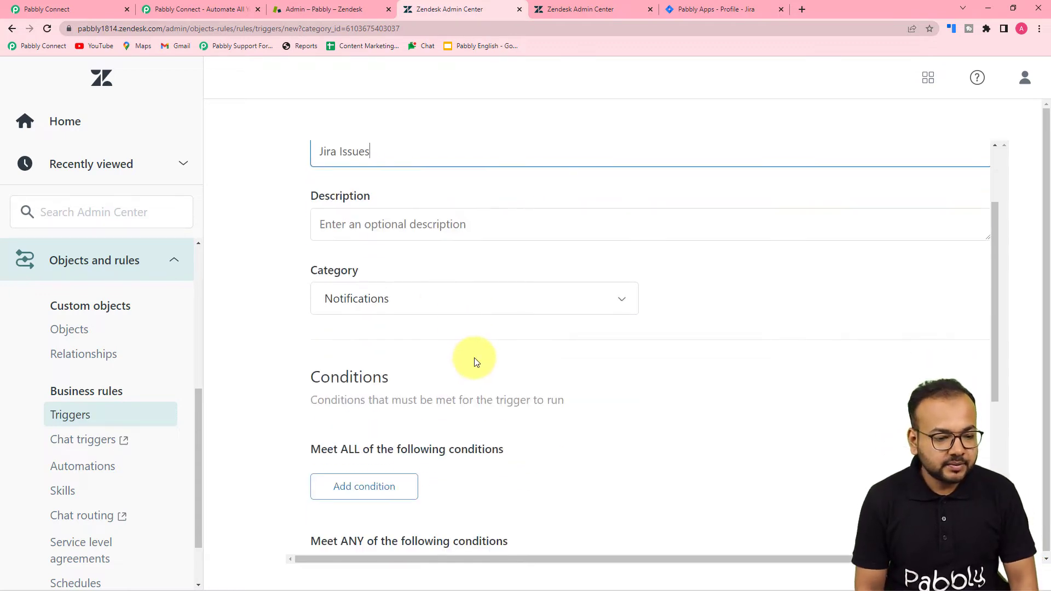
{"action": "left_click", "coordinate": [405, 308]}
{"action": "left_click", "coordinate": [292, 321]}
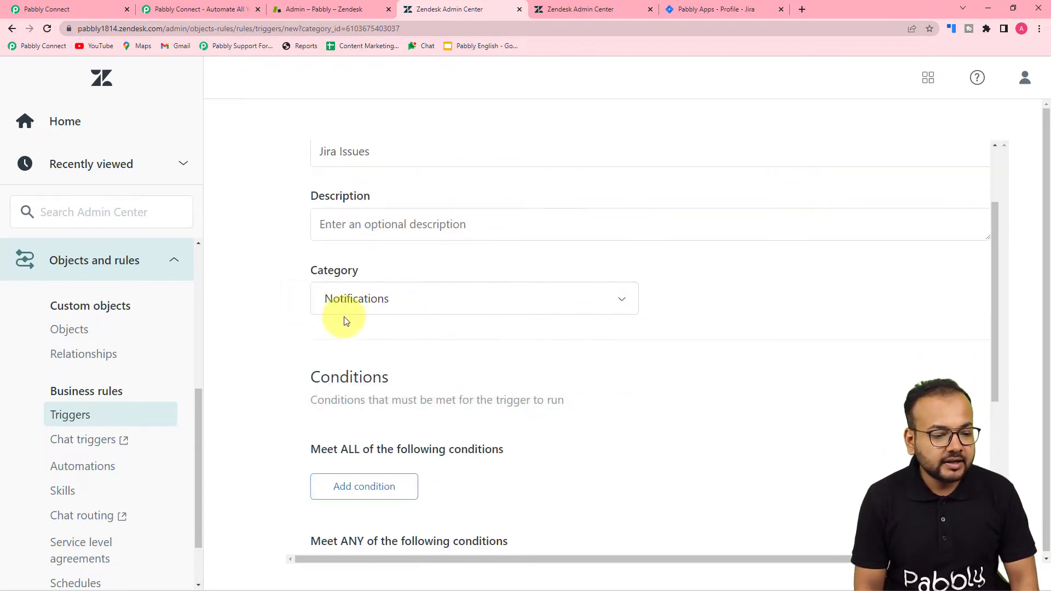
{"action": "scroll", "coordinate": [298, 317], "scroll_direction": "down", "scroll_amount": 3}
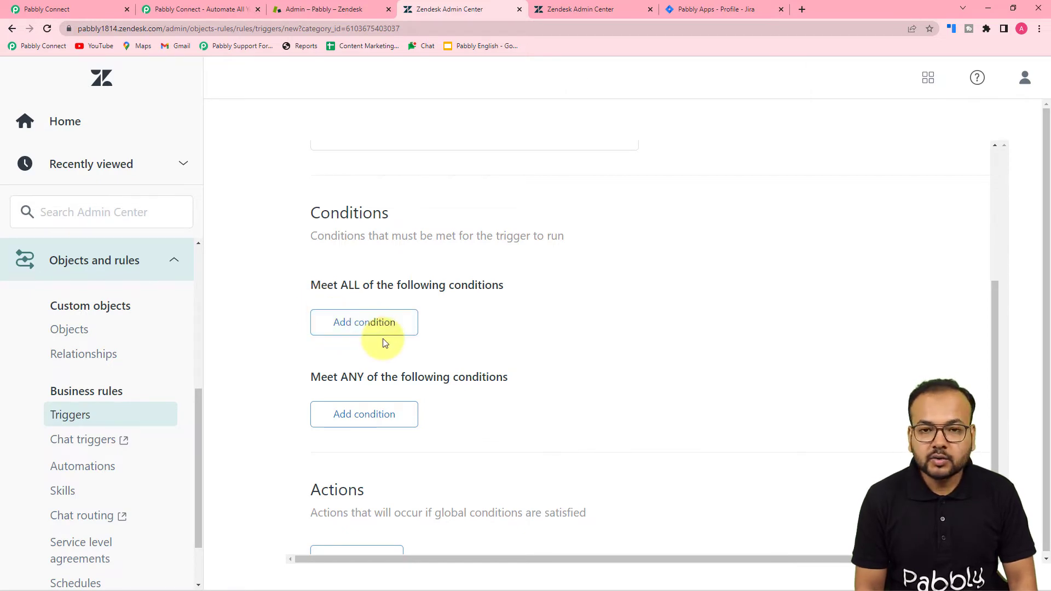
{"action": "scroll", "coordinate": [382, 340], "scroll_direction": "down", "scroll_amount": 2}
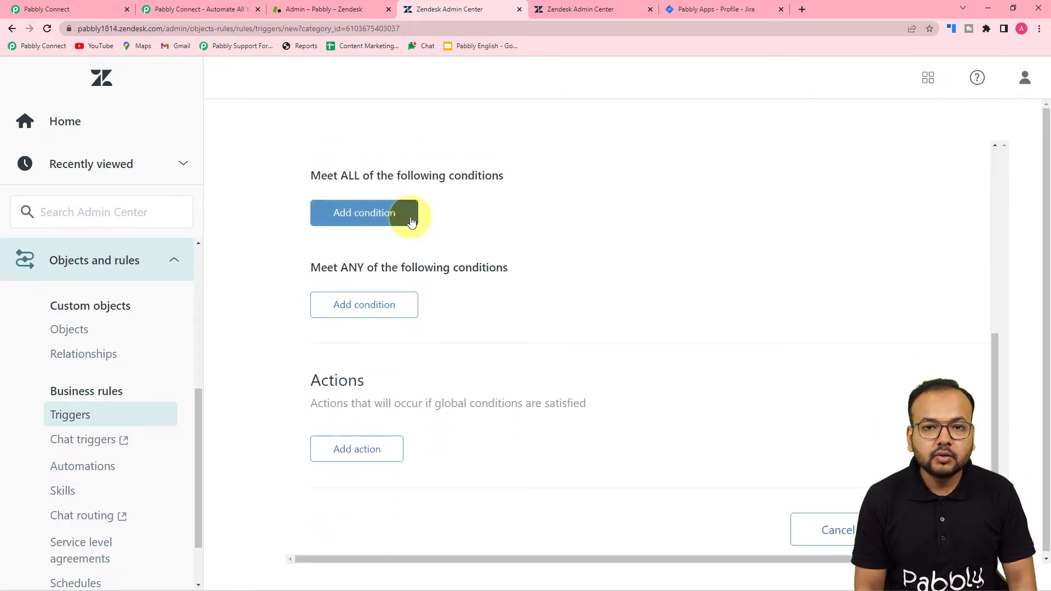
Add the condition Ticket Is Created under Meet ALL conditions
{"action": "left_click", "coordinate": [365, 223]}
{"action": "scroll", "coordinate": [383, 359], "scroll_direction": "down", "scroll_amount": 1}
{"action": "scroll", "coordinate": [383, 356], "scroll_direction": "down", "scroll_amount": 8}
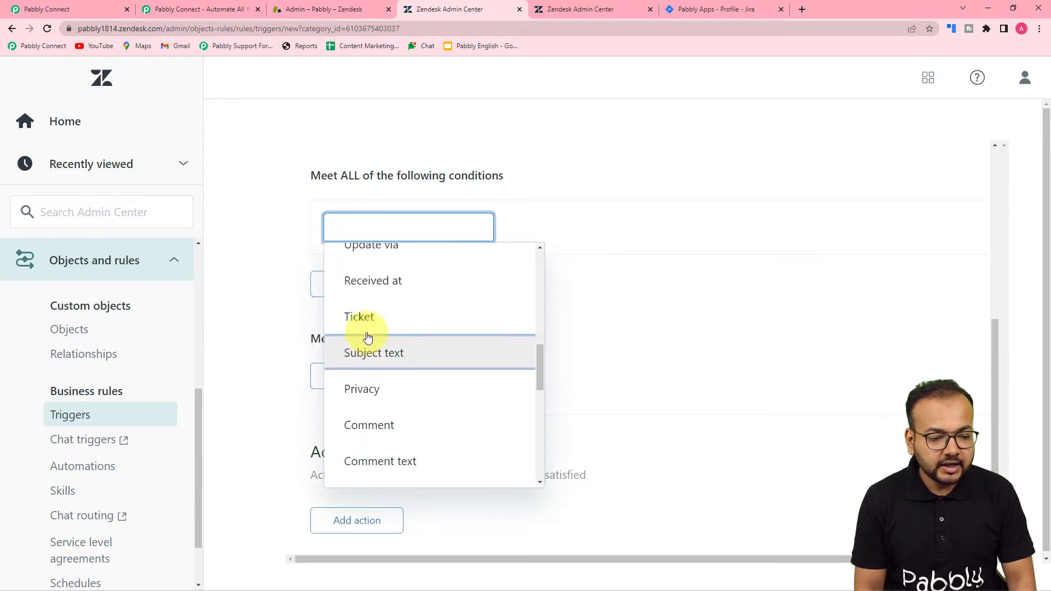
{"action": "left_click", "coordinate": [371, 324]}
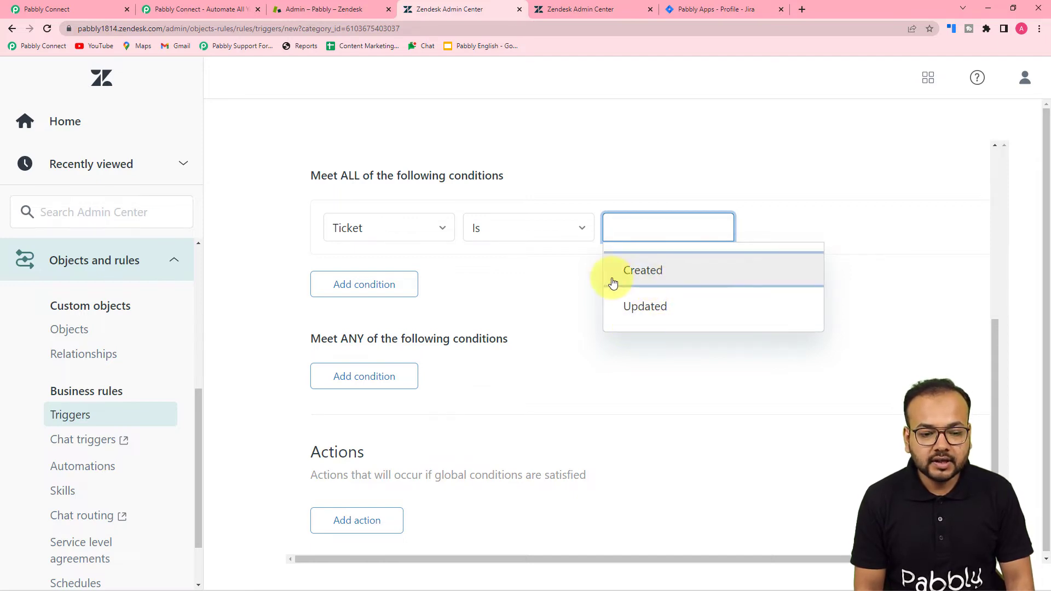
{"action": "left_click", "coordinate": [656, 284]}
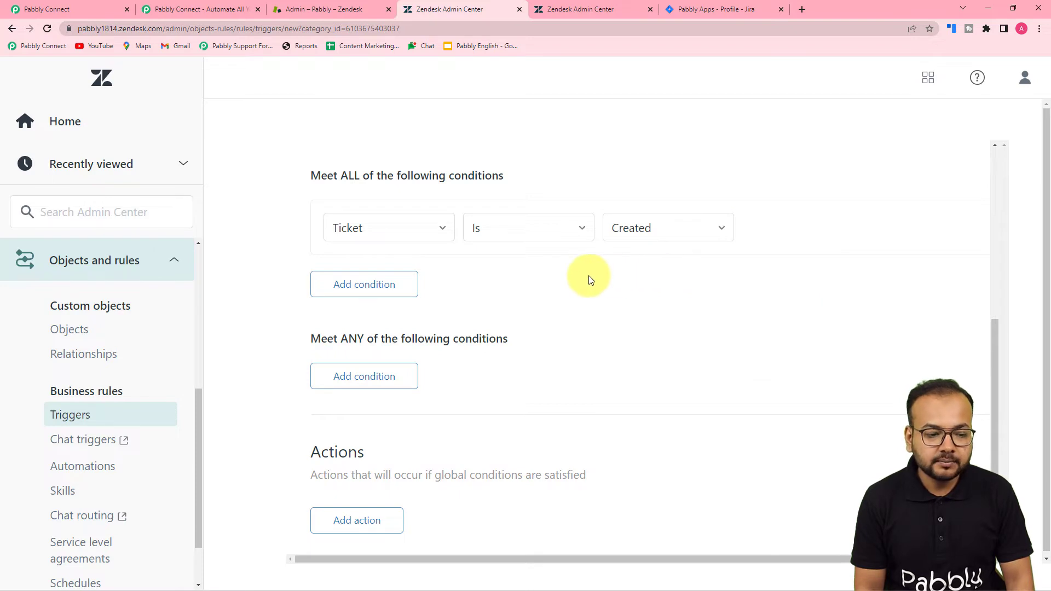
{"action": "scroll", "coordinate": [476, 277], "scroll_direction": "down", "scroll_amount": 2}
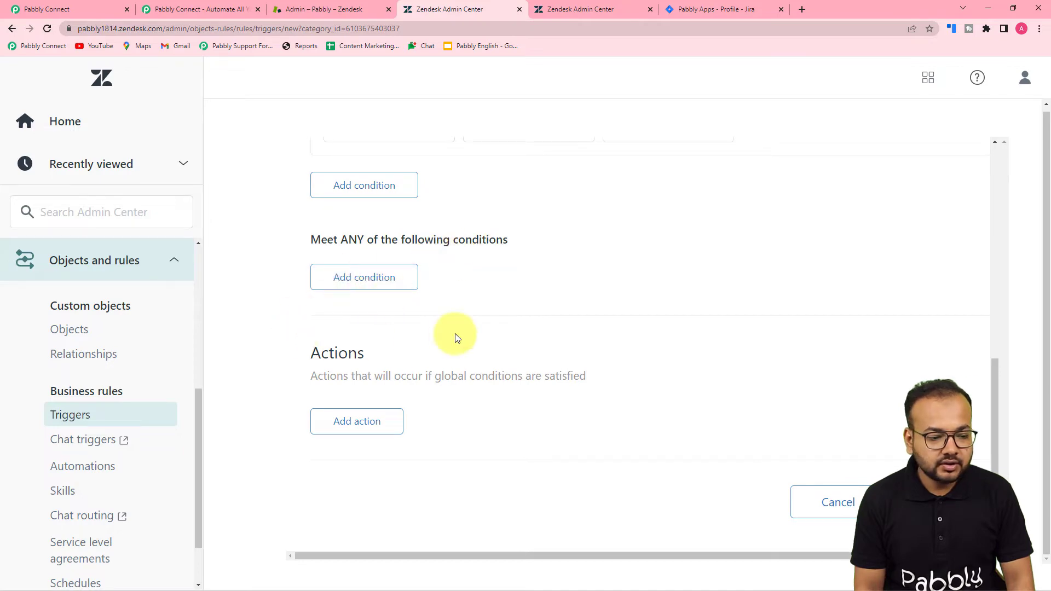
After checking the Pabbly Connect instructions, add a Notify active webhook action to the trigger
{"action": "left_click", "coordinate": [48, 8]}
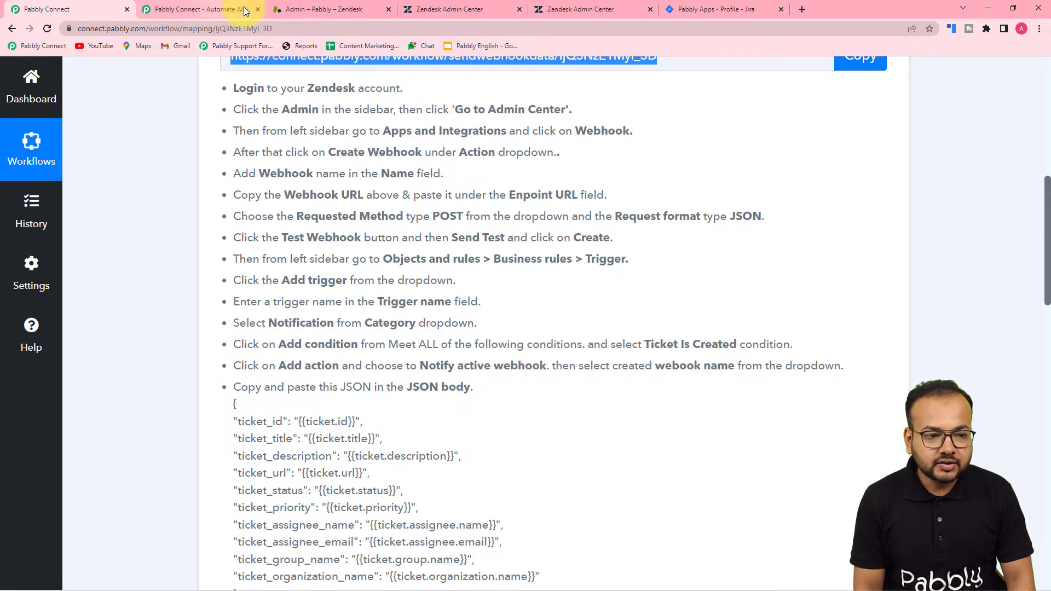
{"action": "left_click", "coordinate": [482, 9]}
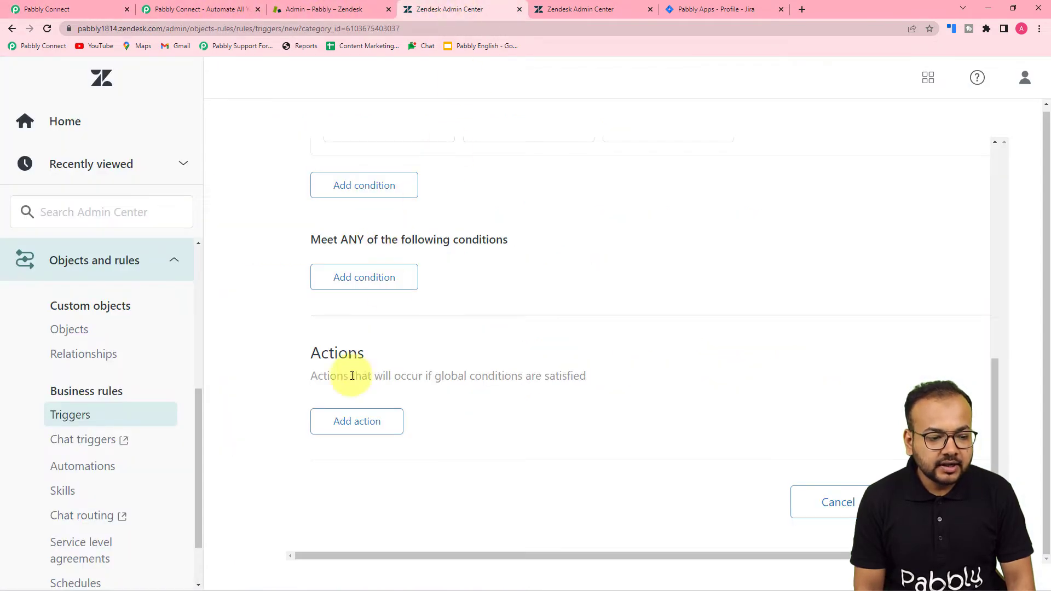
{"action": "scroll", "coordinate": [326, 366], "scroll_direction": "up", "scroll_amount": 8}
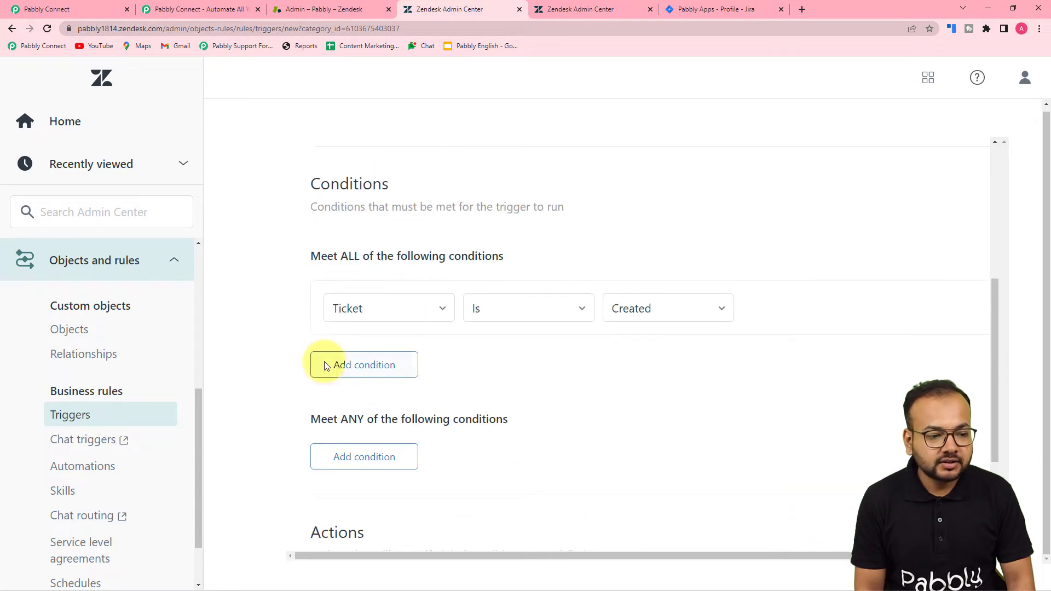
{"action": "scroll", "coordinate": [324, 360], "scroll_direction": "up", "scroll_amount": 1}
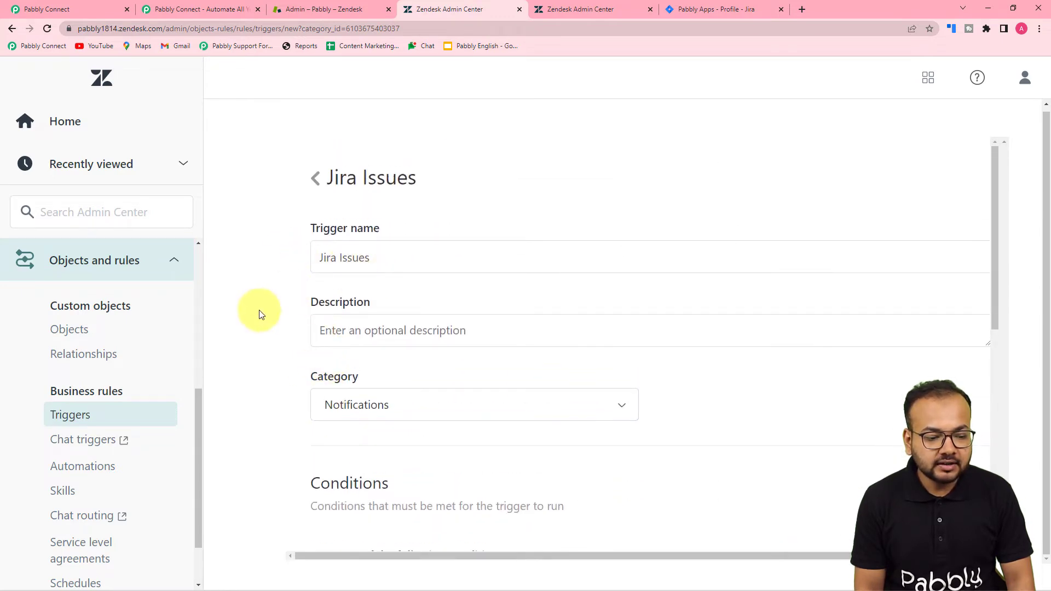
{"action": "scroll", "coordinate": [362, 358], "scroll_direction": "down", "scroll_amount": 9}
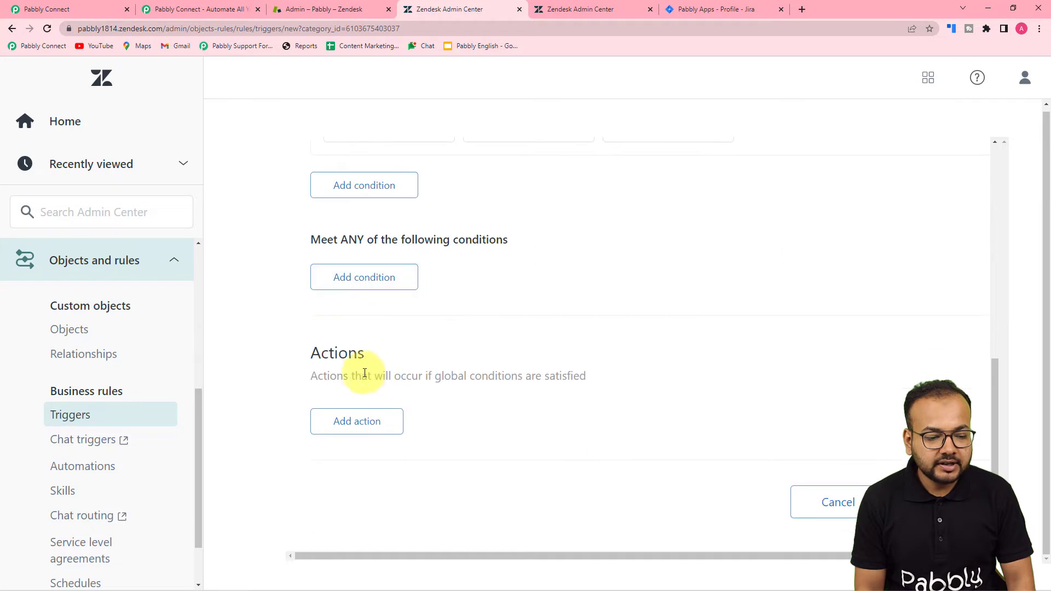
{"action": "left_click", "coordinate": [348, 431]}
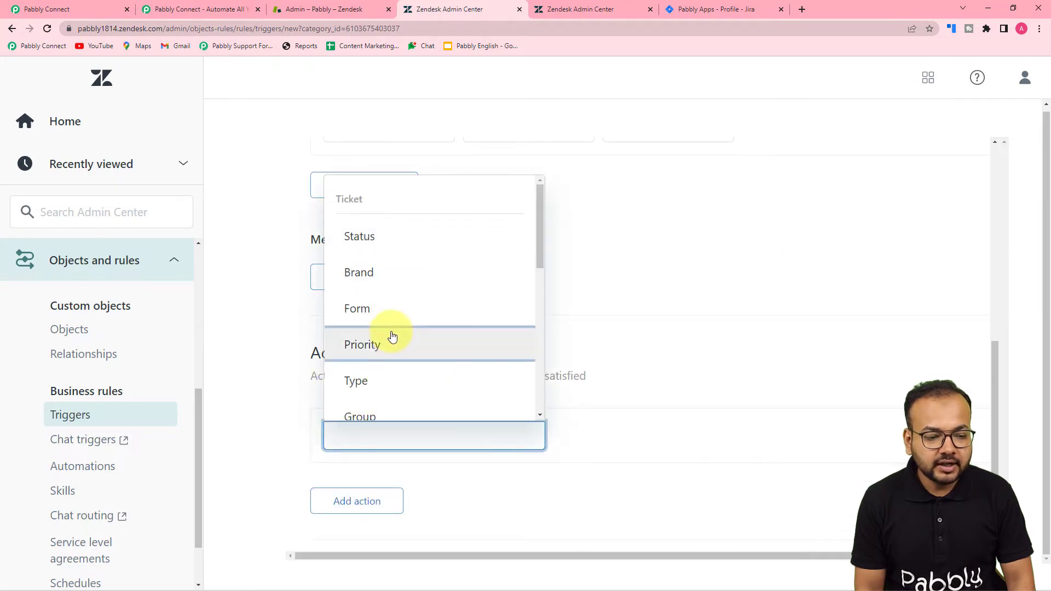
{"action": "scroll", "coordinate": [392, 327], "scroll_direction": "down", "scroll_amount": 3}
{"action": "scroll", "coordinate": [393, 326], "scroll_direction": "down", "scroll_amount": 7}
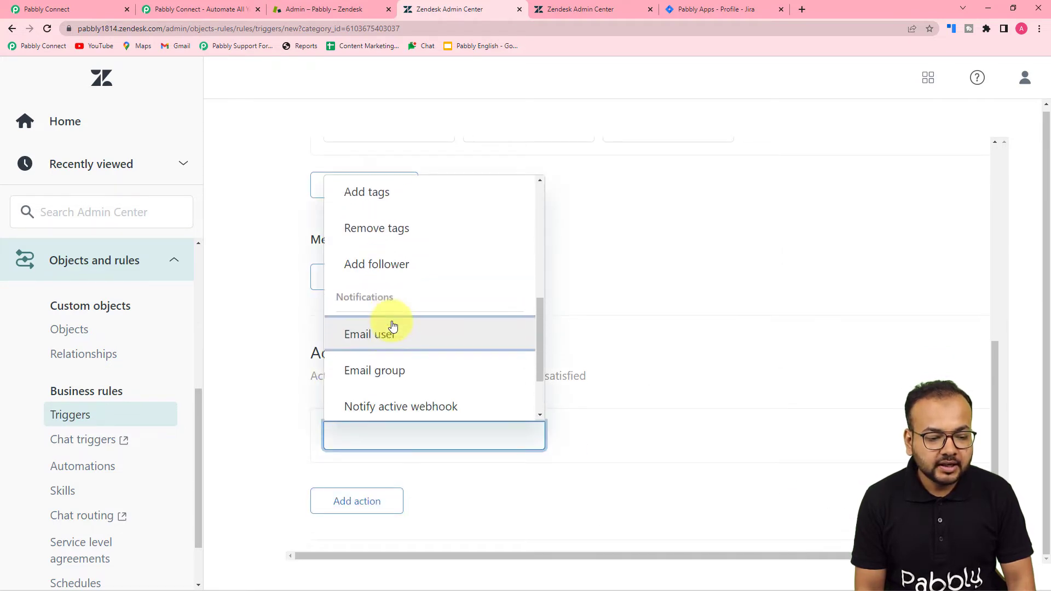
{"action": "left_click", "coordinate": [429, 324]}
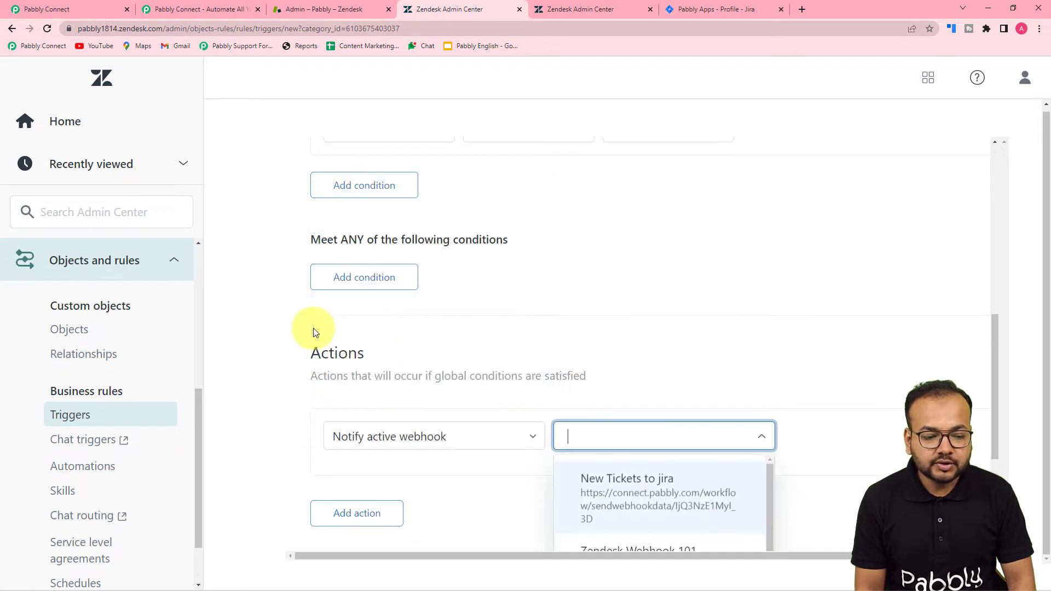
{"action": "left_click", "coordinate": [260, 318]}
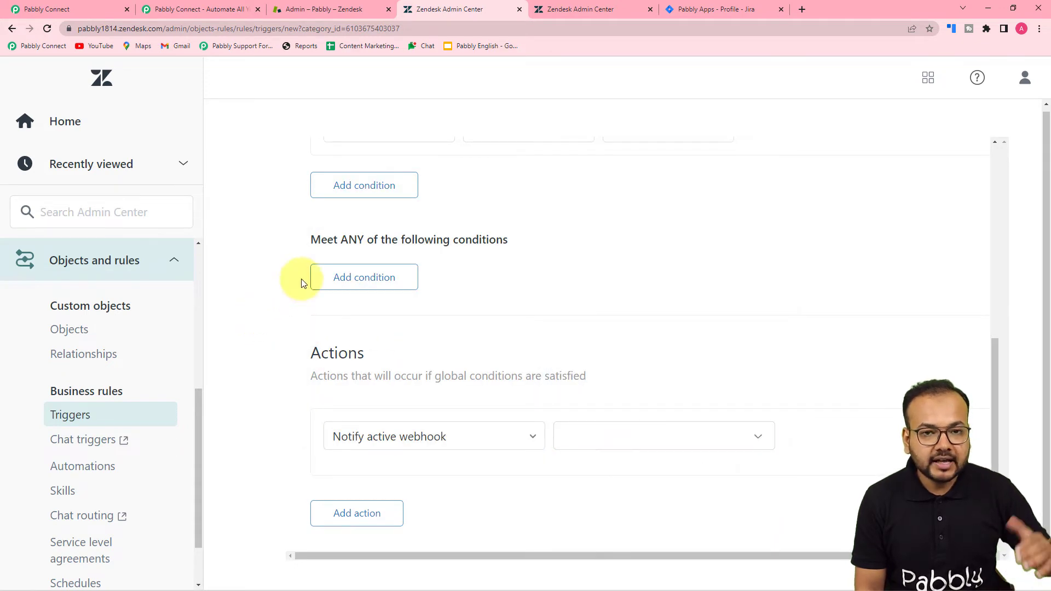
Choose New Tickets to jira as the webhook the action notifies
{"action": "scroll", "coordinate": [320, 298], "scroll_direction": "up", "scroll_amount": 4}
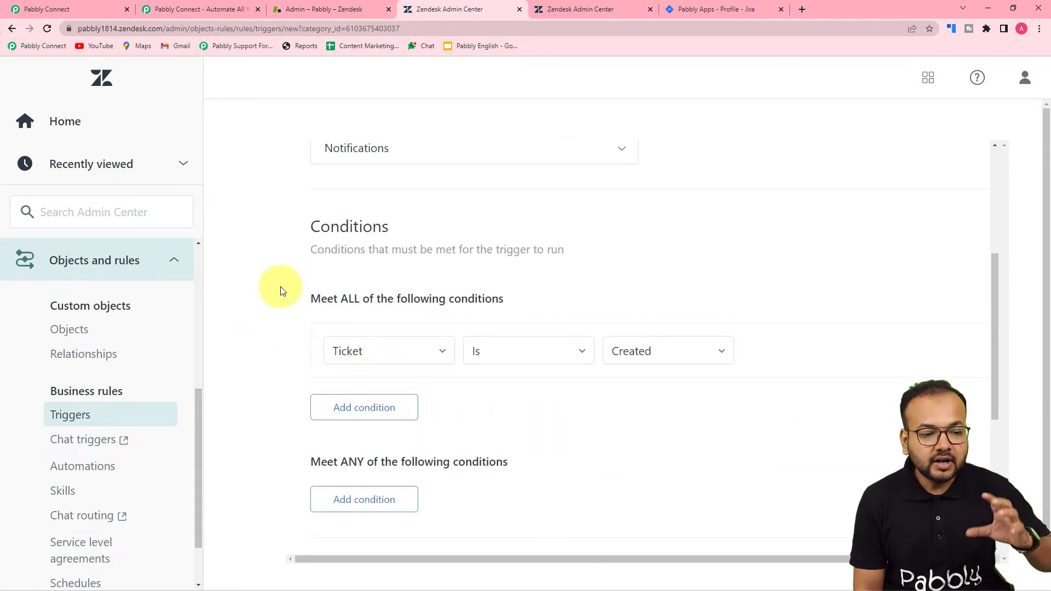
{"action": "scroll", "coordinate": [314, 232], "scroll_direction": "up", "scroll_amount": 2}
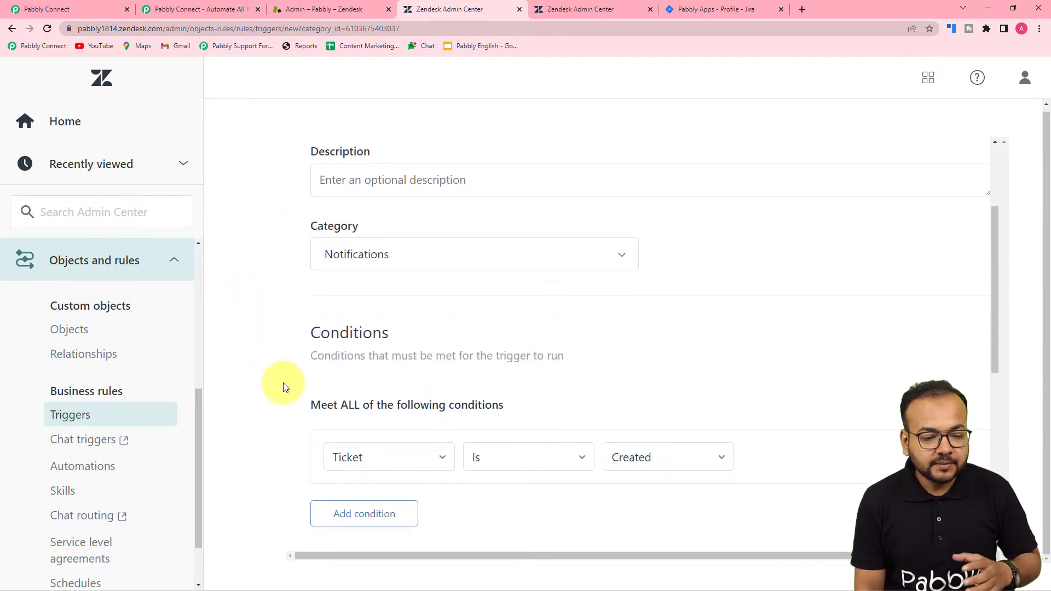
{"action": "scroll", "coordinate": [335, 375], "scroll_direction": "down", "scroll_amount": 1}
{"action": "scroll", "coordinate": [335, 376], "scroll_direction": "down", "scroll_amount": 6}
{"action": "scroll", "coordinate": [193, 394], "scroll_direction": "down", "scroll_amount": 2}
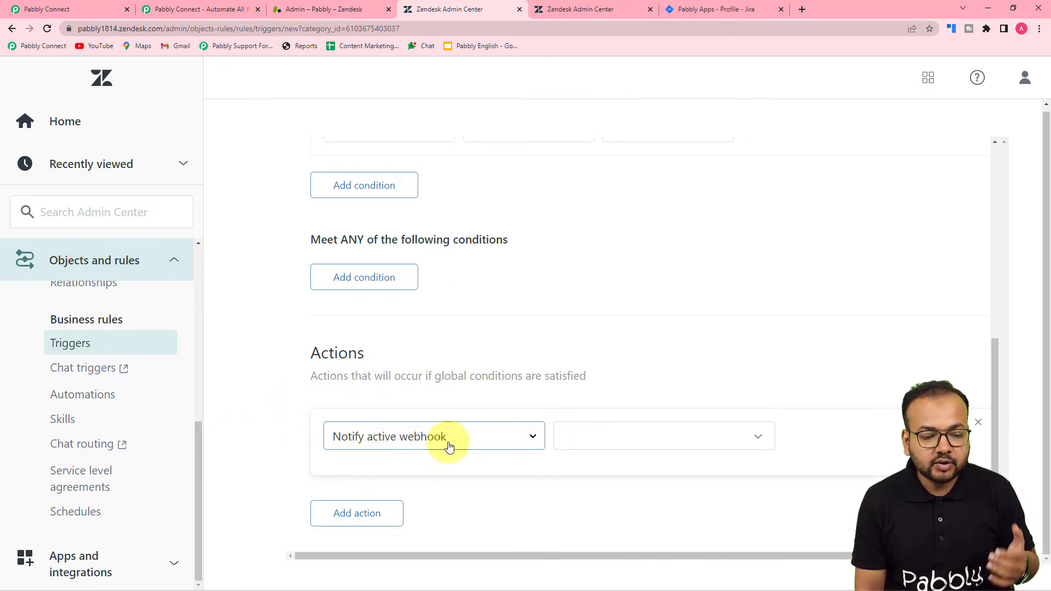
{"action": "left_click", "coordinate": [677, 442]}
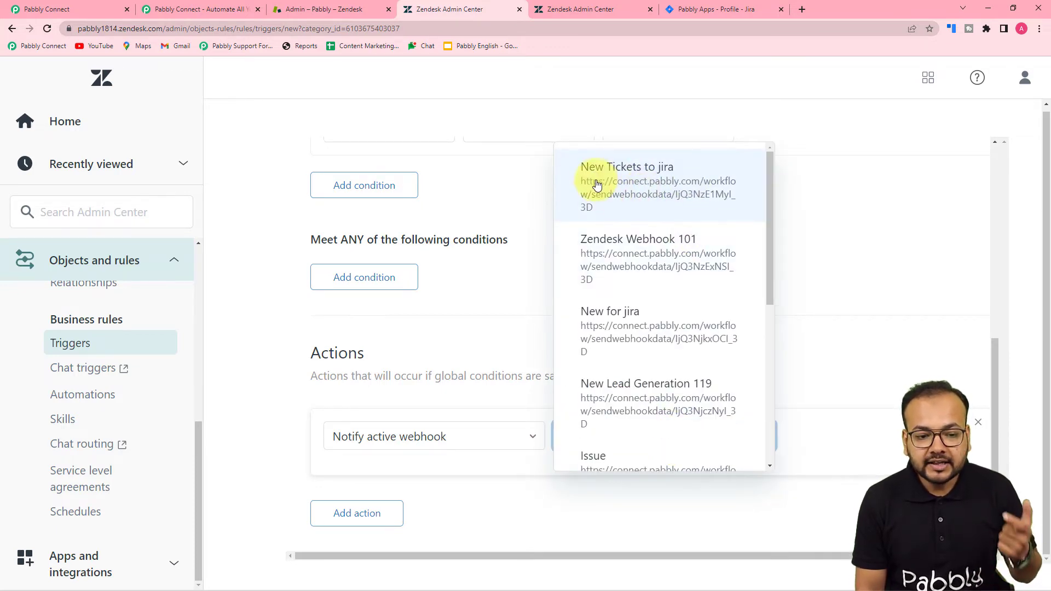
{"action": "left_click", "coordinate": [656, 193]}
{"action": "scroll", "coordinate": [717, 230], "scroll_direction": "down", "scroll_amount": 5}
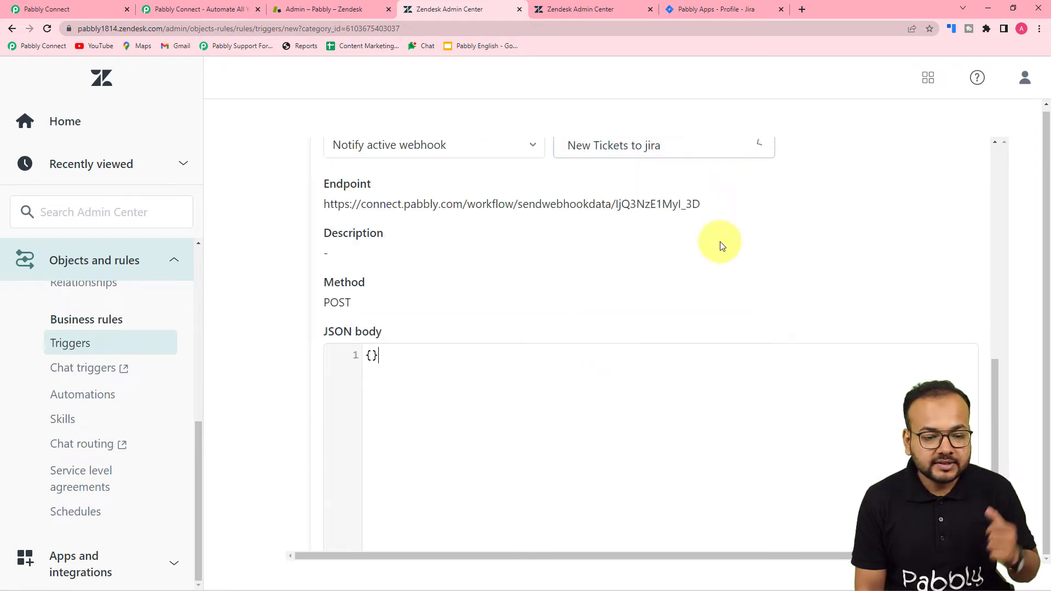
{"action": "scroll", "coordinate": [714, 297], "scroll_direction": "down", "scroll_amount": 2}
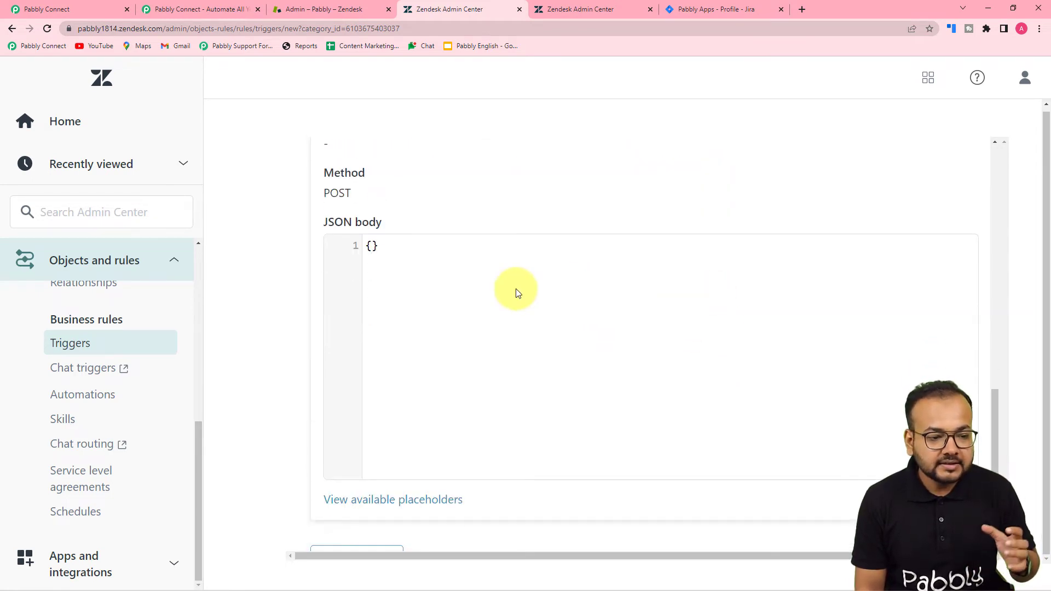
{"action": "scroll", "coordinate": [517, 292], "scroll_direction": "up", "scroll_amount": 3}
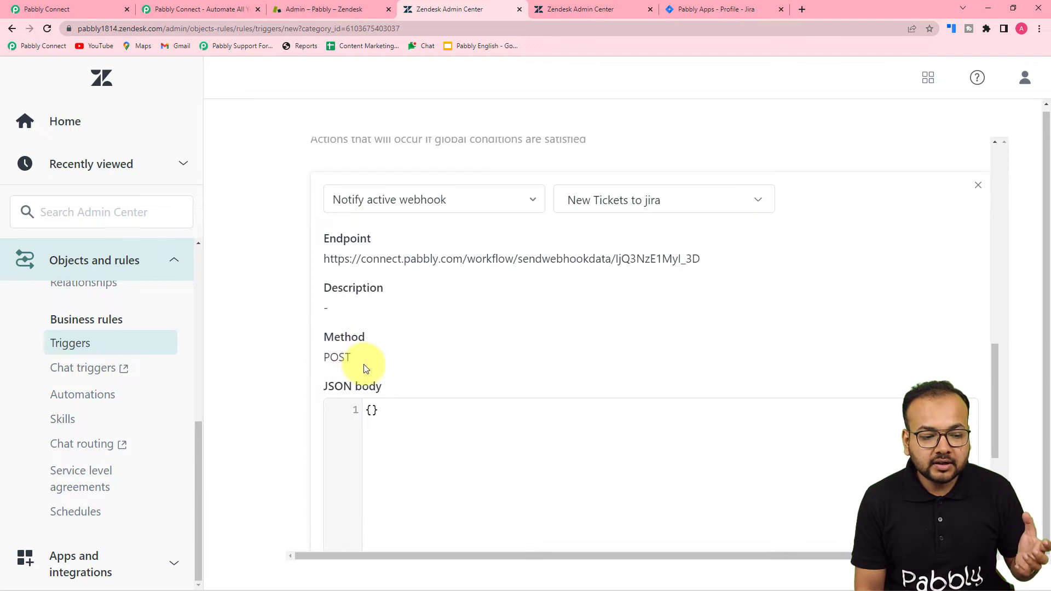
{"action": "scroll", "coordinate": [444, 361], "scroll_direction": "down", "scroll_amount": 3}
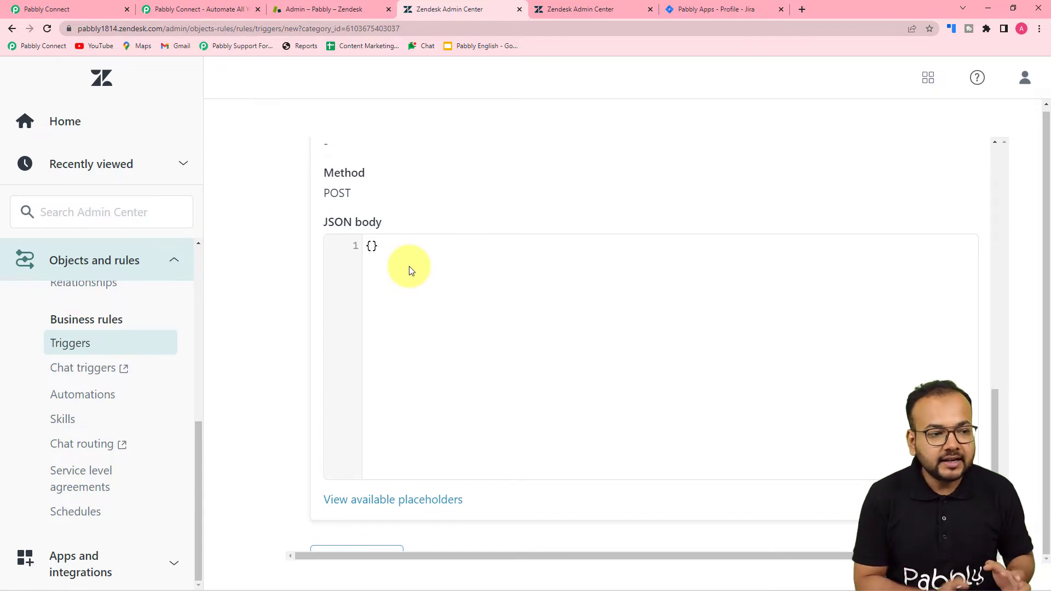
Copy the ten ticket JSON lines, ending at the organization field, from Pabbly Connect's instructions
{"action": "left_click", "coordinate": [47, 9]}
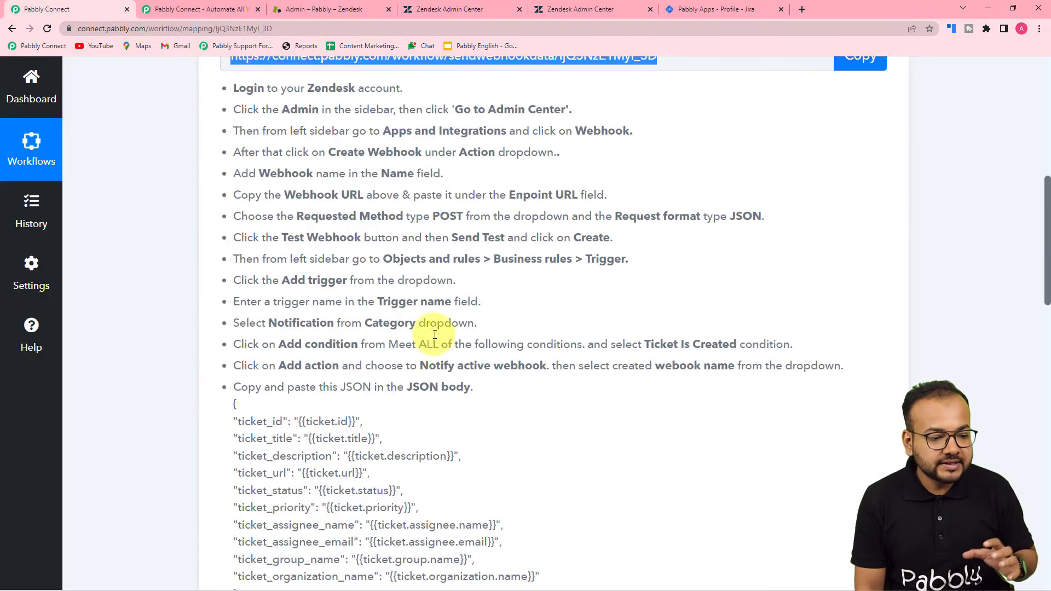
{"action": "scroll", "coordinate": [437, 341], "scroll_direction": "down", "scroll_amount": 2}
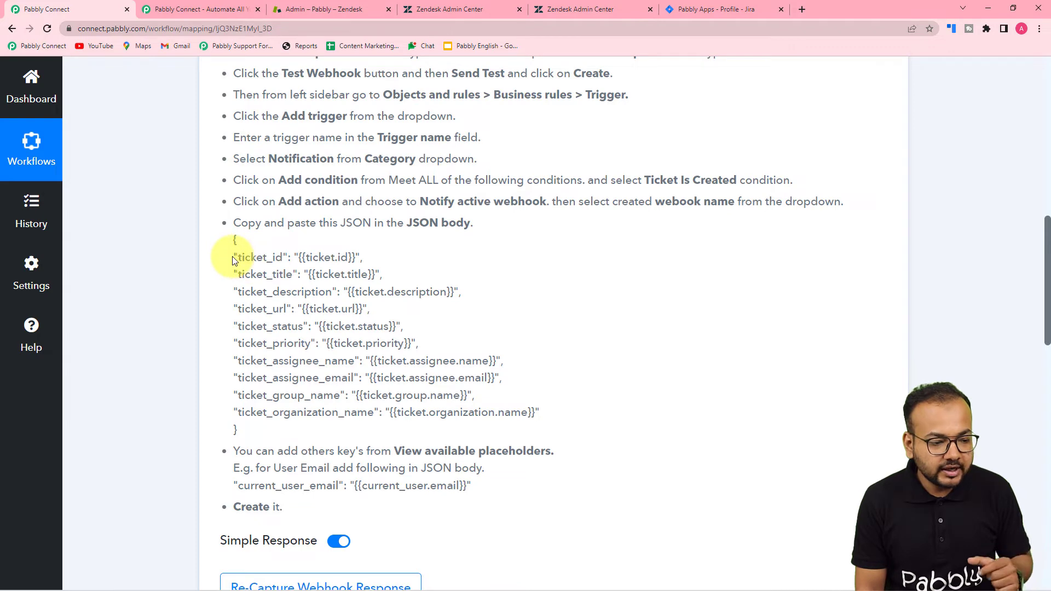
{"action": "left_click_drag", "start_coordinate": [235, 257], "coordinate": [446, 423]}
{"action": "mouse_move", "coordinate": [522, 427]}
{"action": "left_mouse_down"}
{"action": "mouse_move", "coordinate": [488, 417]}
{"action": "mouse_move", "coordinate": [535, 422]}
{"action": "left_mouse_up"}
{"action": "key", "text": "ctrl+c"}
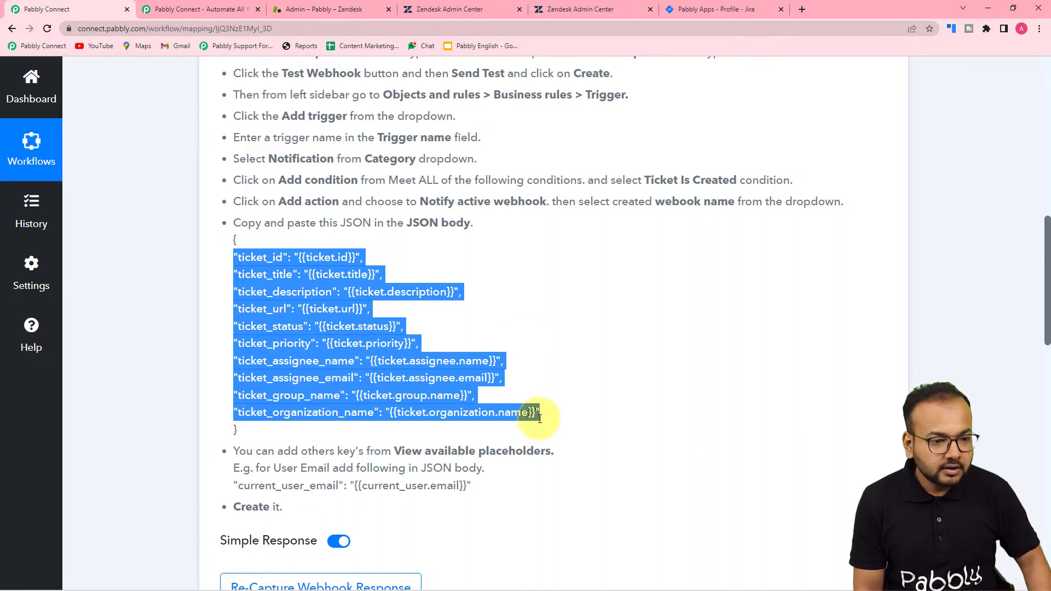
{"action": "left_click", "coordinate": [466, 11]}
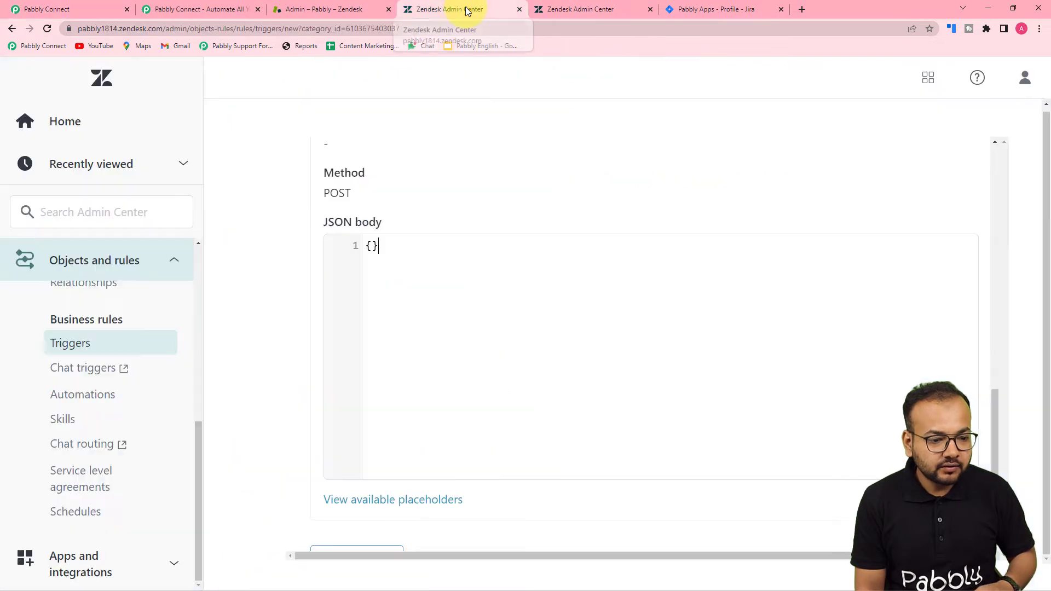
Paste the ticket JSON into the webhook body and create the Jira Issues trigger
{"action": "left_click", "coordinate": [372, 246]}
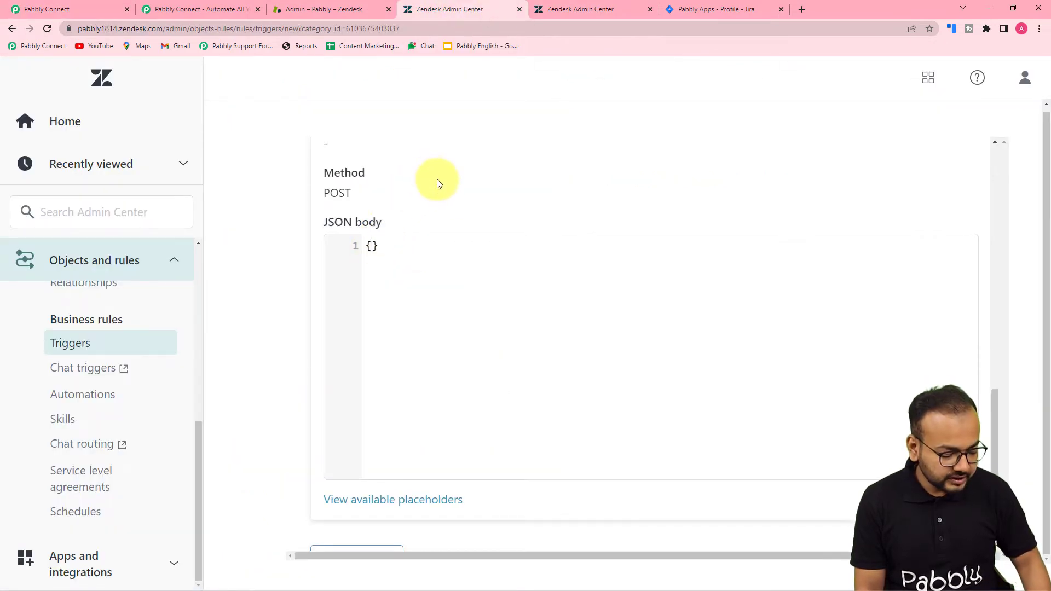
{"action": "key", "text": "ctrl+v"}
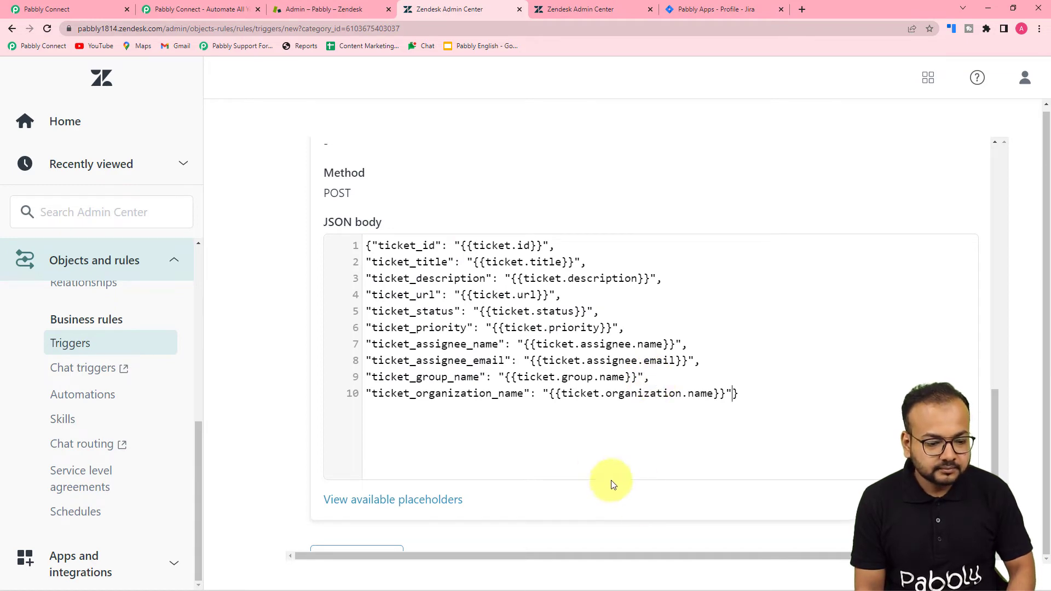
{"action": "scroll", "coordinate": [602, 476], "scroll_direction": "down", "scroll_amount": 3}
{"action": "scroll", "coordinate": [585, 470], "scroll_direction": "up", "scroll_amount": 3}
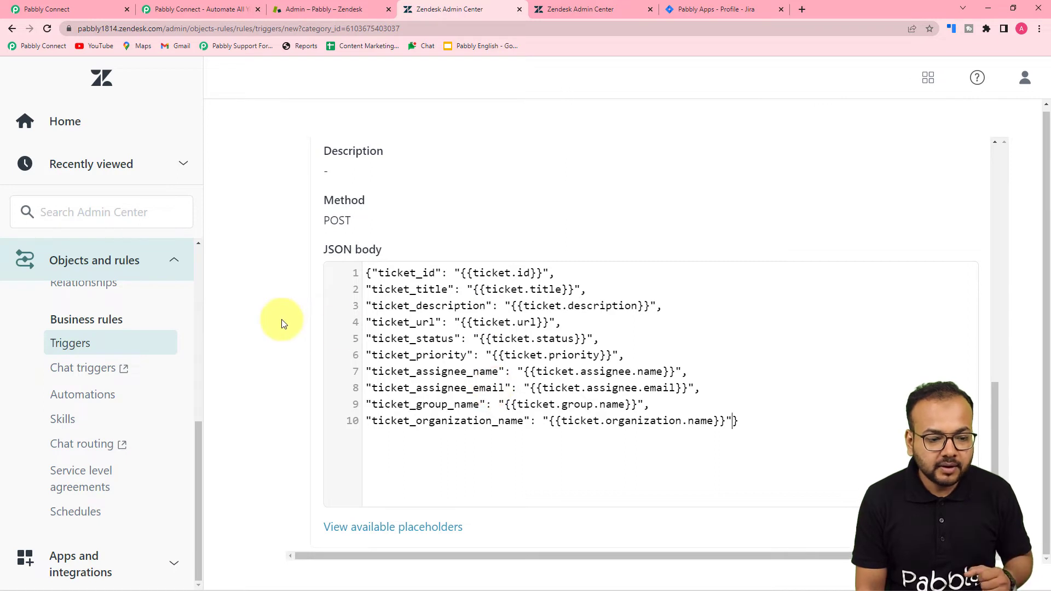
{"action": "scroll", "coordinate": [339, 327], "scroll_direction": "down", "scroll_amount": 3}
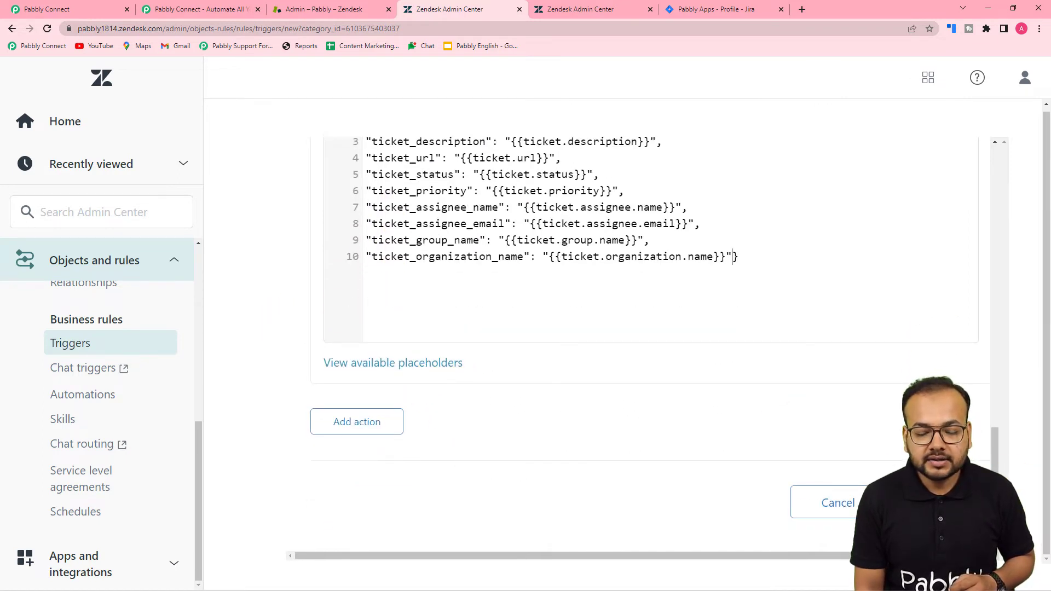
{"action": "left_click", "coordinate": [931, 503]}
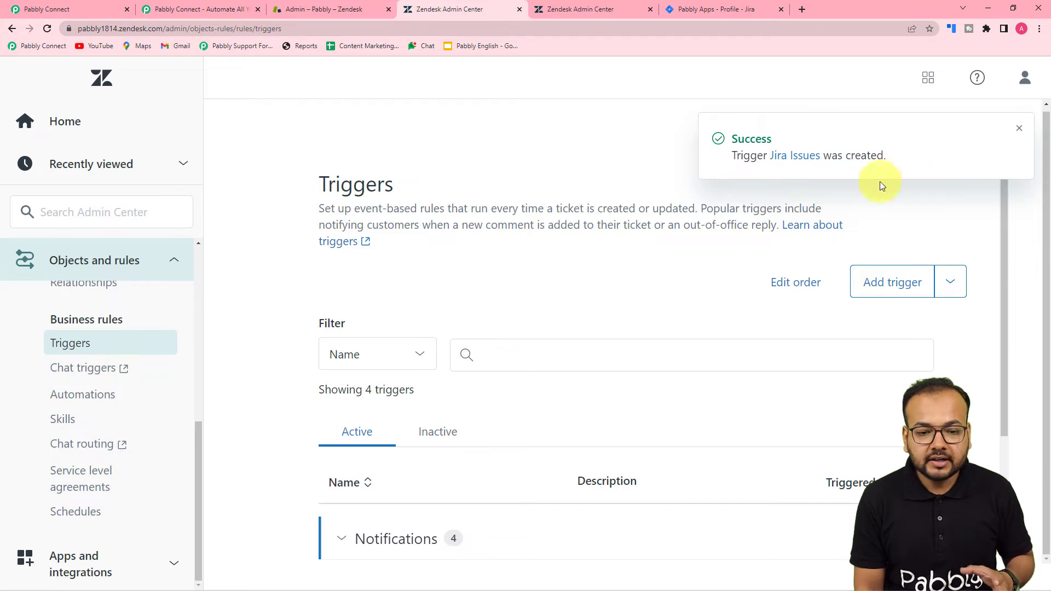
{"action": "scroll", "coordinate": [949, 196], "scroll_direction": "down", "scroll_amount": 3}
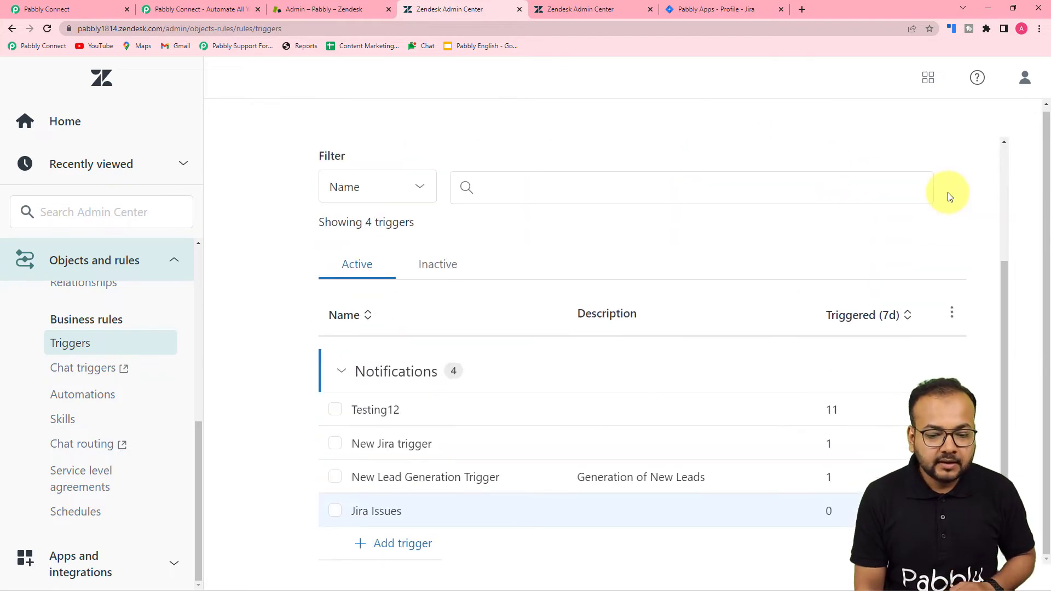
{"action": "scroll", "coordinate": [950, 196], "scroll_direction": "up", "scroll_amount": 3}
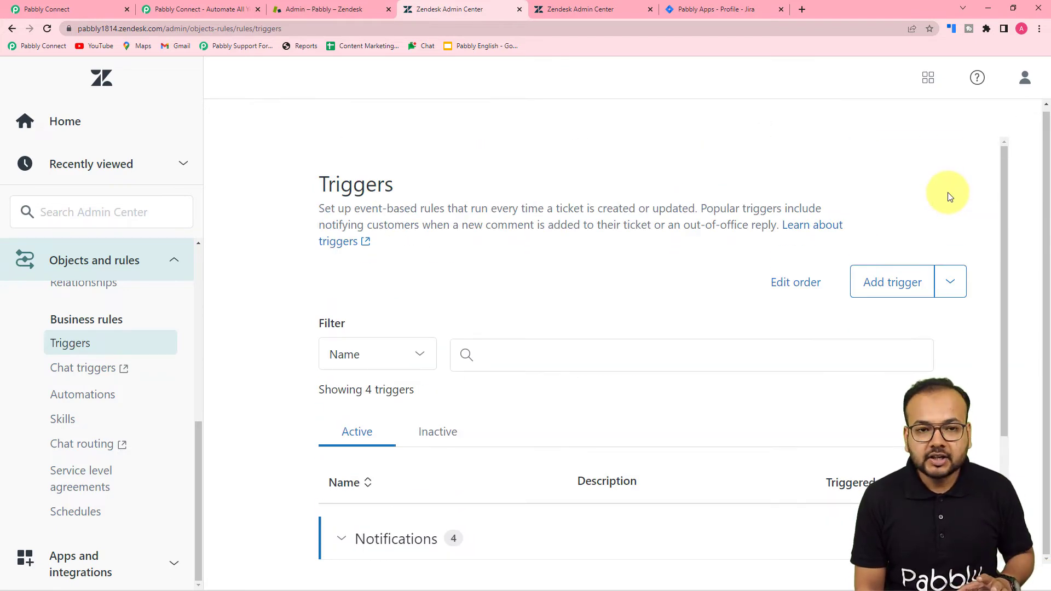
Back in the Pabbly Connect workflow, search the second step's app list for 'ji'
{"action": "left_click", "coordinate": [85, 10]}
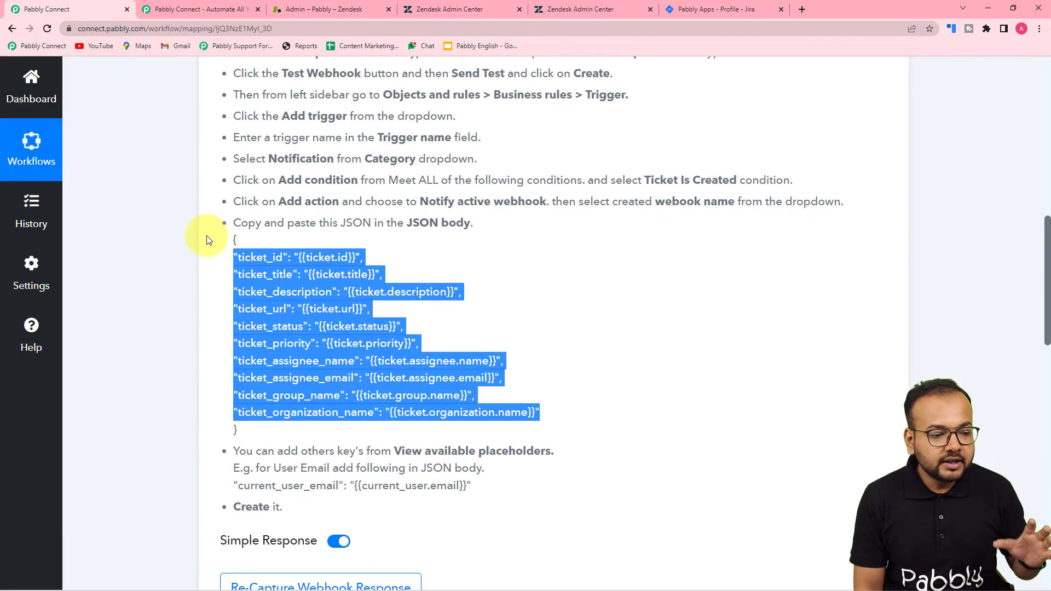
{"action": "scroll", "coordinate": [260, 271], "scroll_direction": "down", "scroll_amount": 5}
{"action": "scroll", "coordinate": [264, 273], "scroll_direction": "down", "scroll_amount": 5}
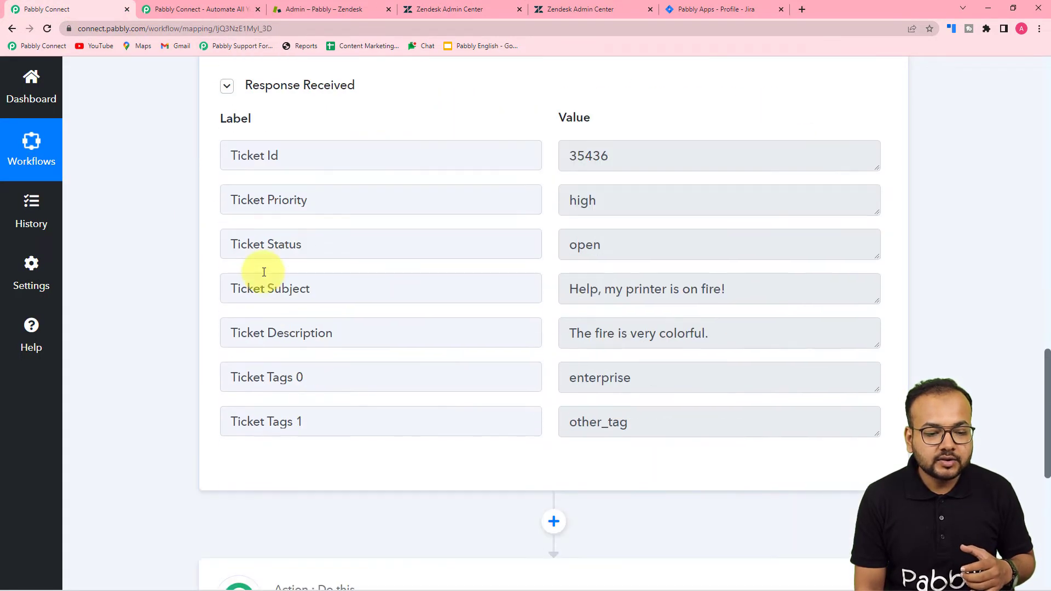
{"action": "scroll", "coordinate": [136, 275], "scroll_direction": "down", "scroll_amount": 6}
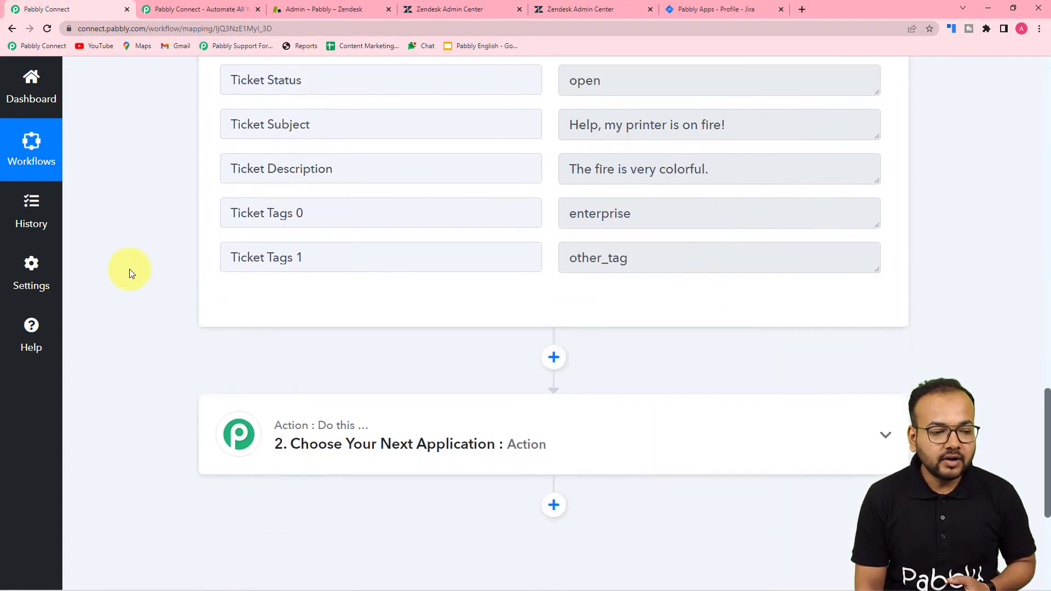
{"action": "scroll", "coordinate": [329, 246], "scroll_direction": "up", "scroll_amount": 5}
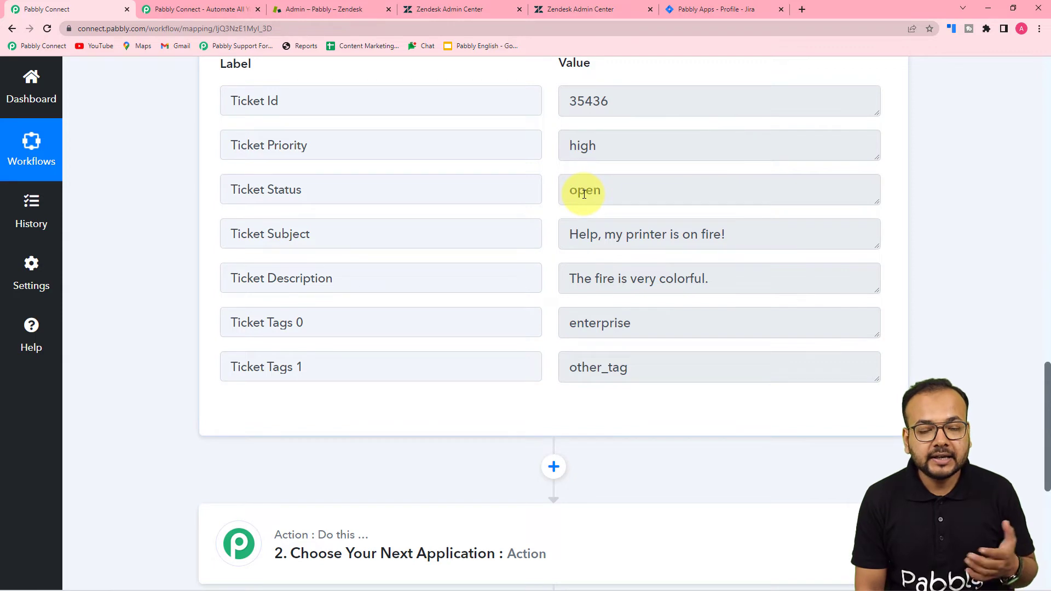
{"action": "scroll", "coordinate": [575, 202], "scroll_direction": "down", "scroll_amount": 6}
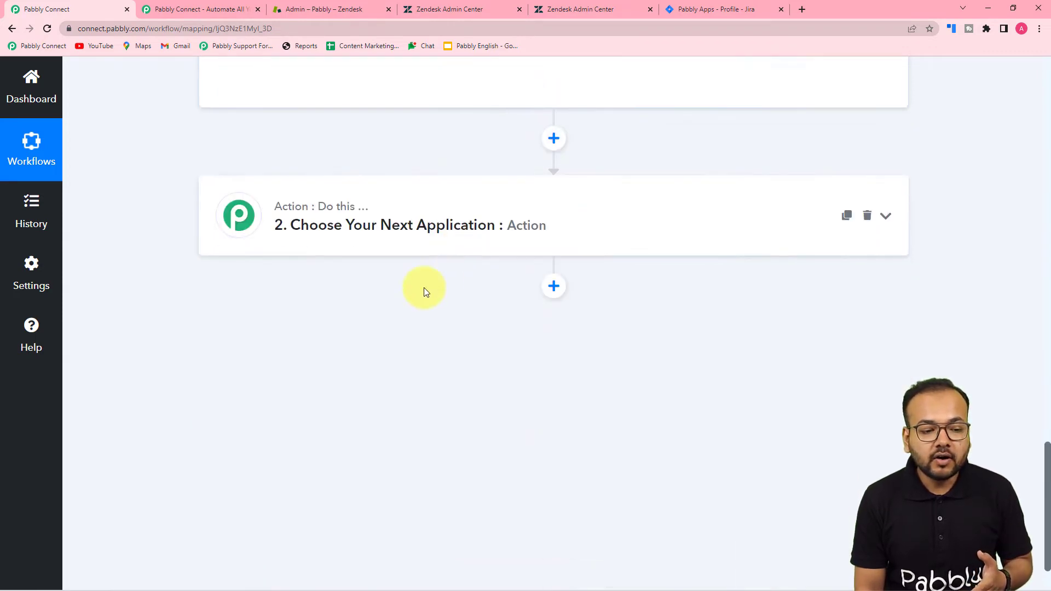
{"action": "left_click", "coordinate": [386, 234]}
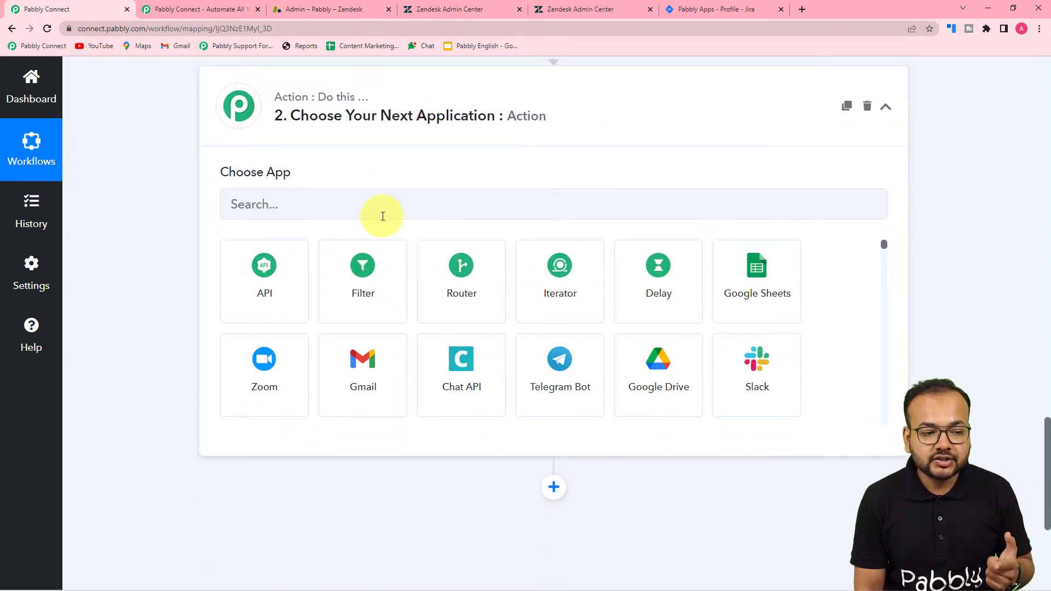
{"action": "left_click", "coordinate": [384, 214]}
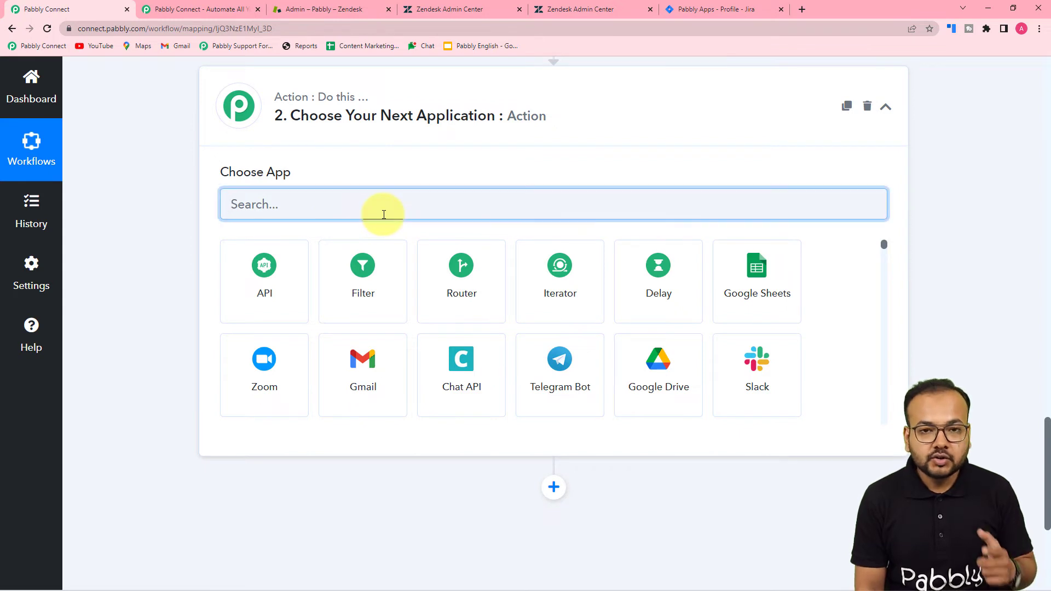
{"action": "type", "text": "jir"}
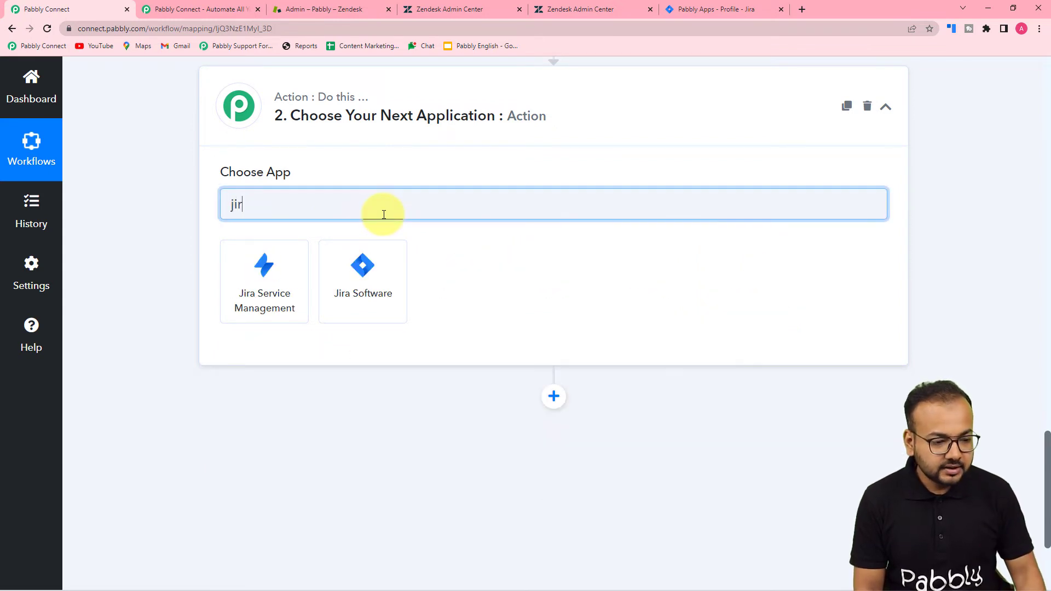
Pick Jira Software with the Create Issue action event and begin connecting an account
{"action": "left_click", "coordinate": [368, 319]}
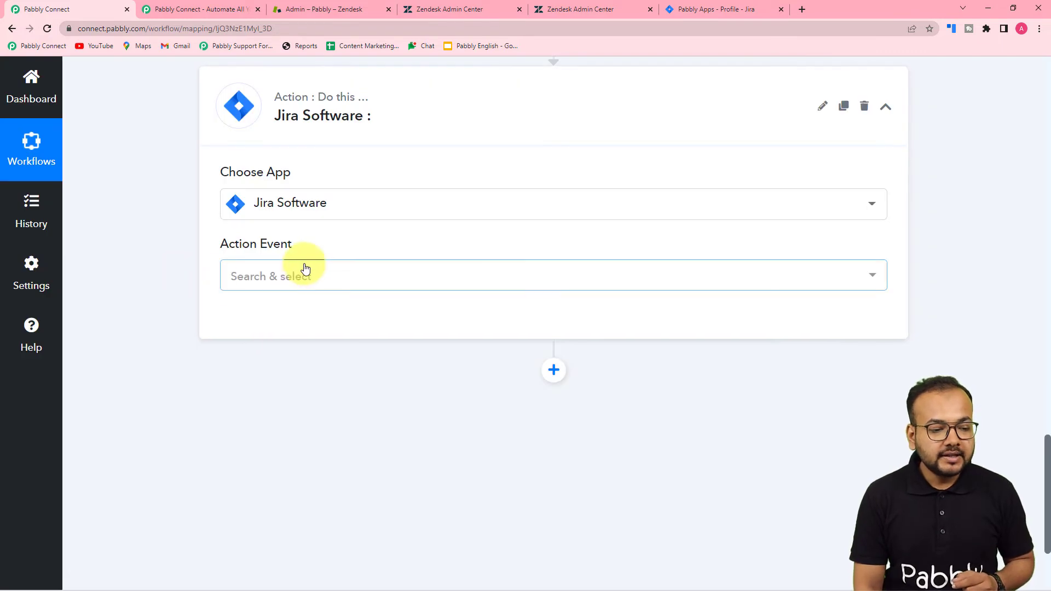
{"action": "left_click", "coordinate": [306, 269]}
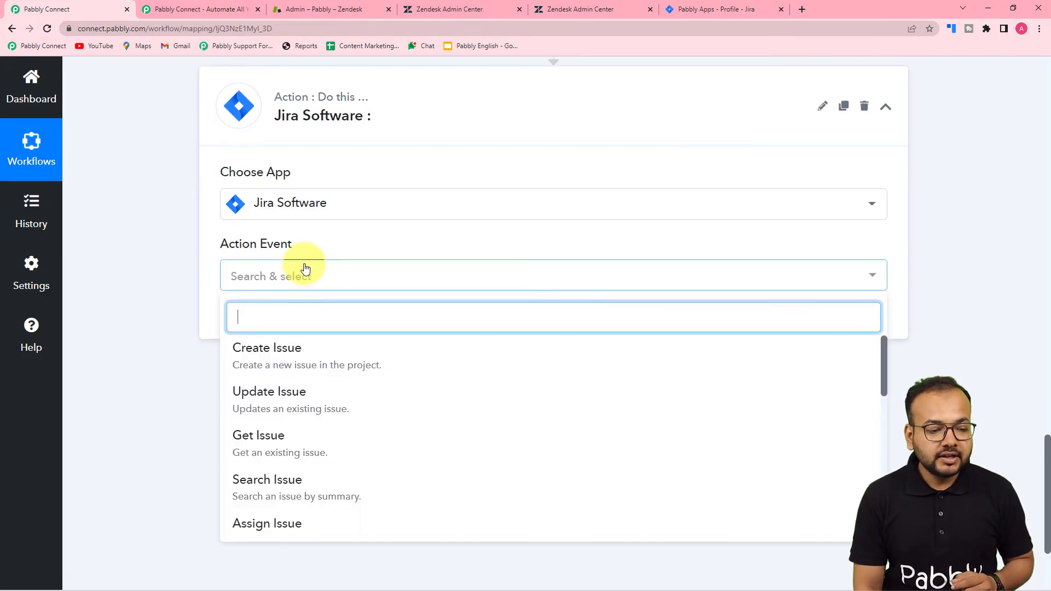
{"action": "left_click", "coordinate": [275, 363]}
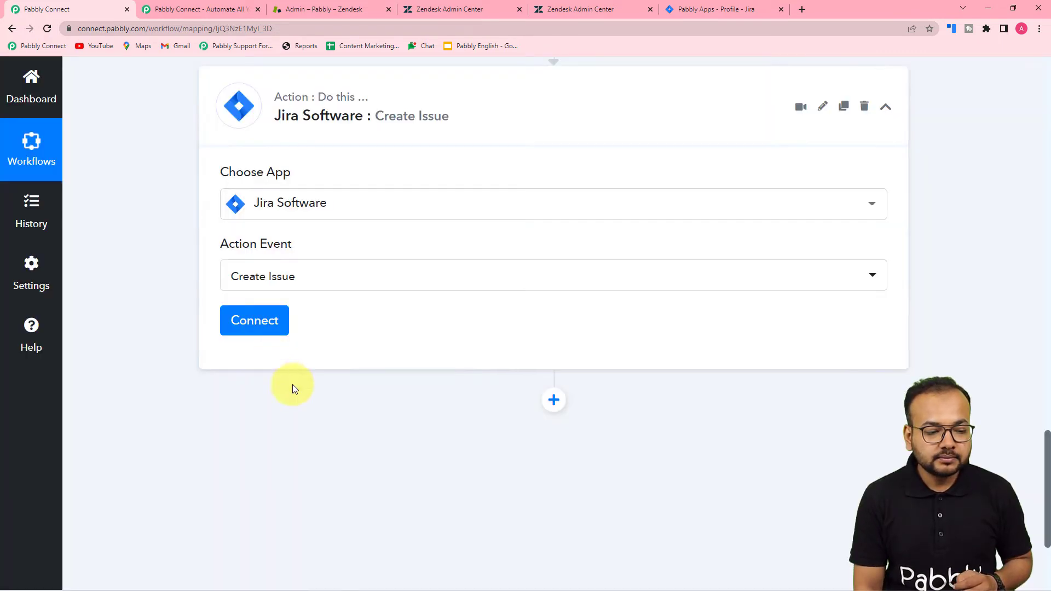
{"action": "left_click", "coordinate": [258, 331]}
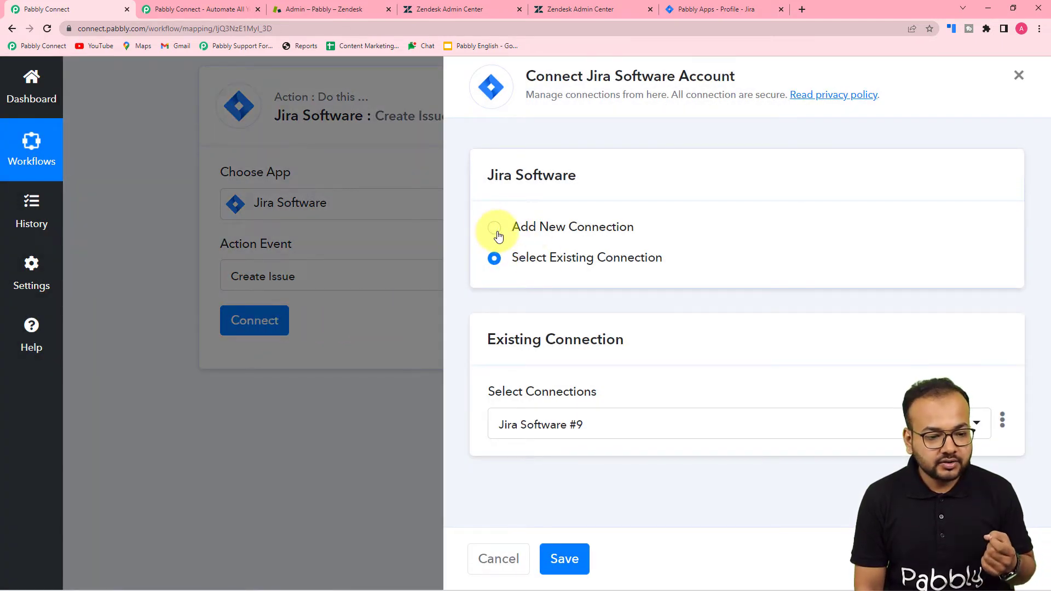
Add a new Jira Software connection and authorize the pabbly.atlassian.net site
{"action": "left_click", "coordinate": [495, 230]}
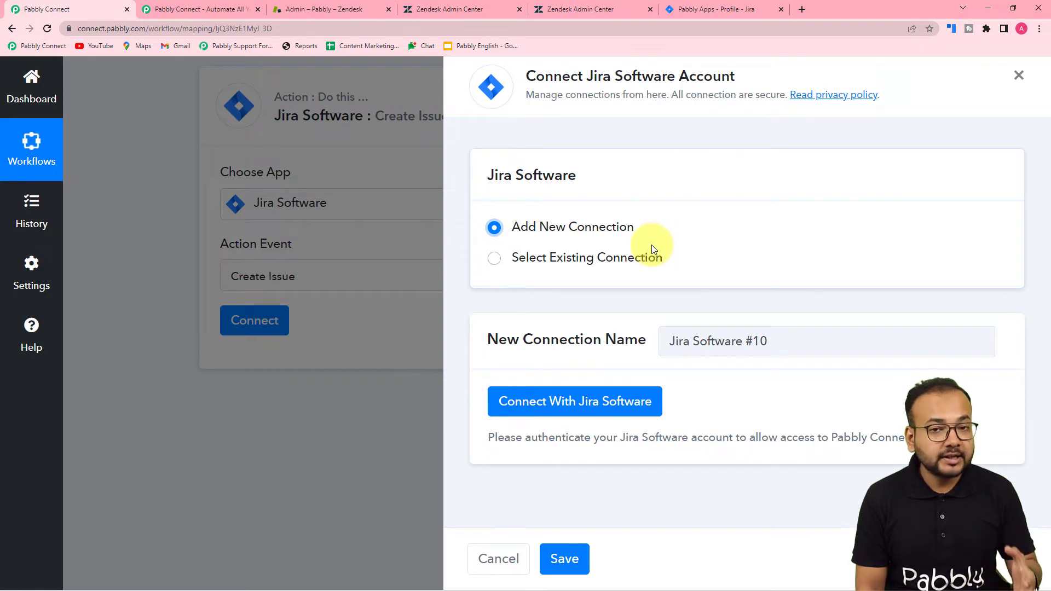
{"action": "left_click", "coordinate": [555, 406]}
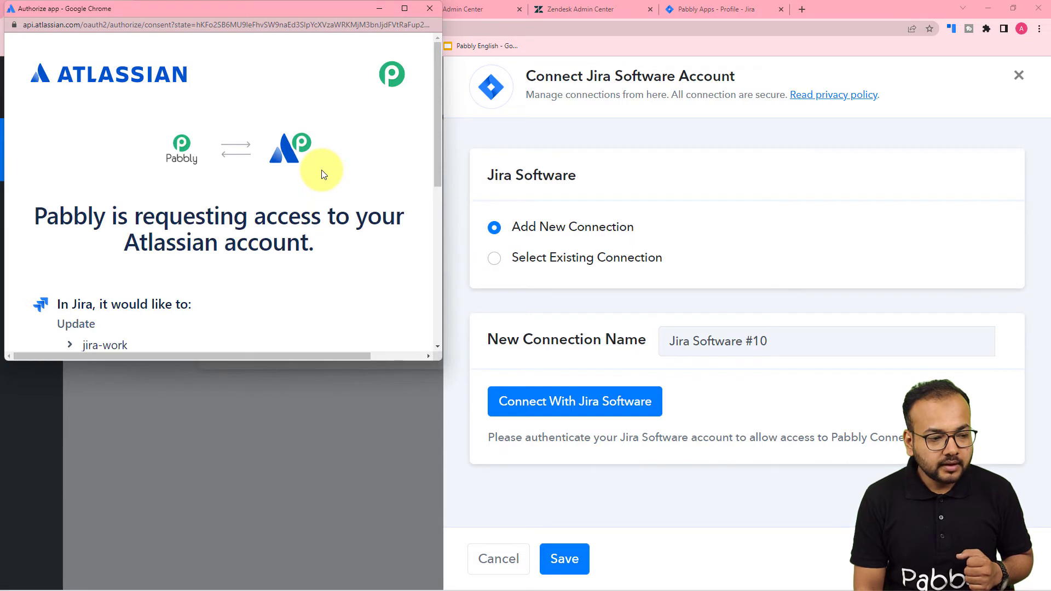
{"action": "scroll", "coordinate": [322, 174], "scroll_direction": "down", "scroll_amount": 2}
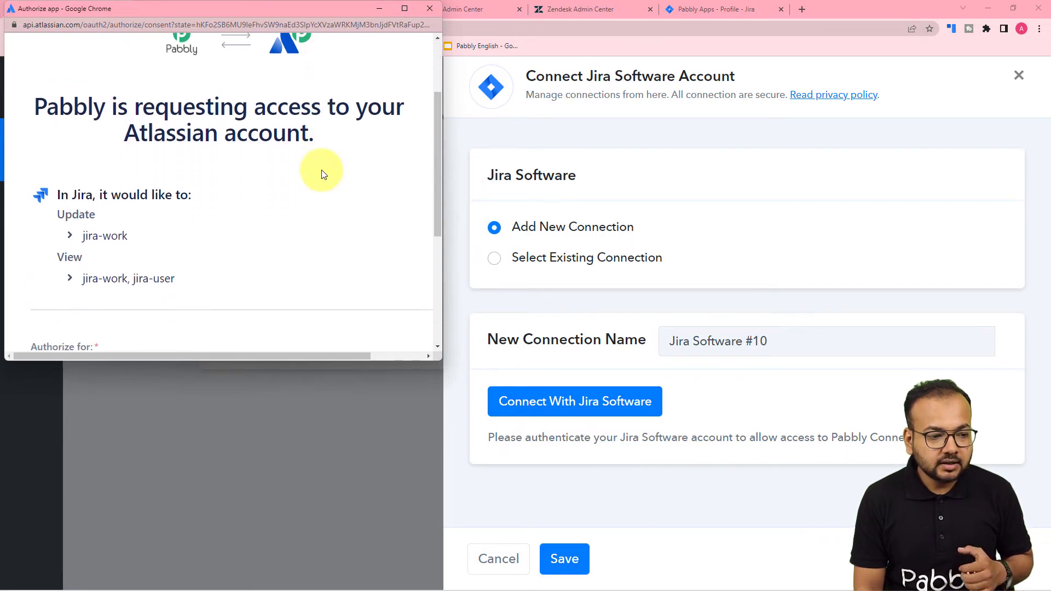
{"action": "scroll", "coordinate": [249, 164], "scroll_direction": "down", "scroll_amount": 4}
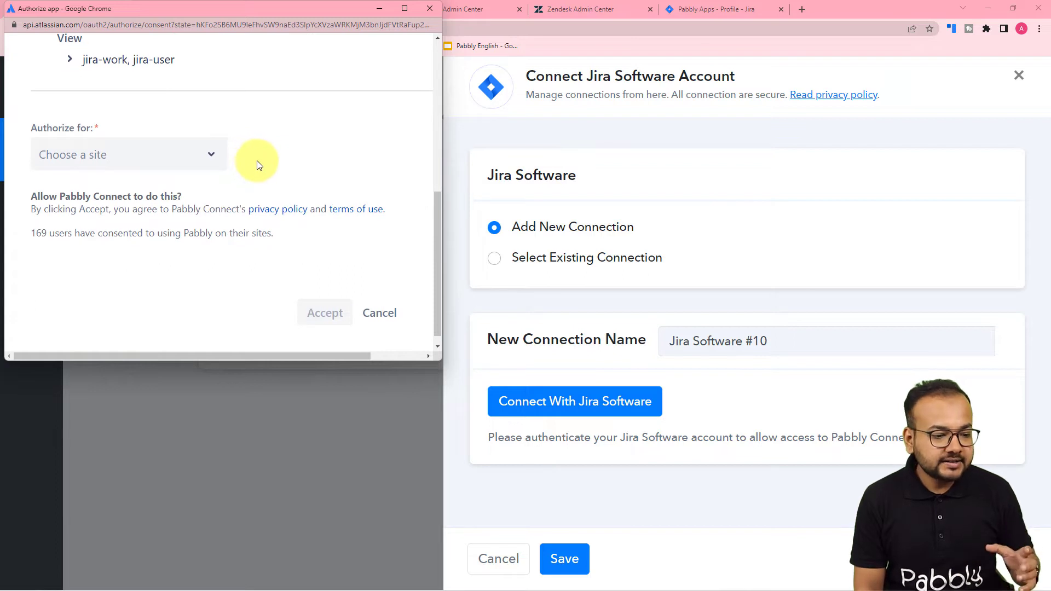
{"action": "left_click", "coordinate": [174, 163]}
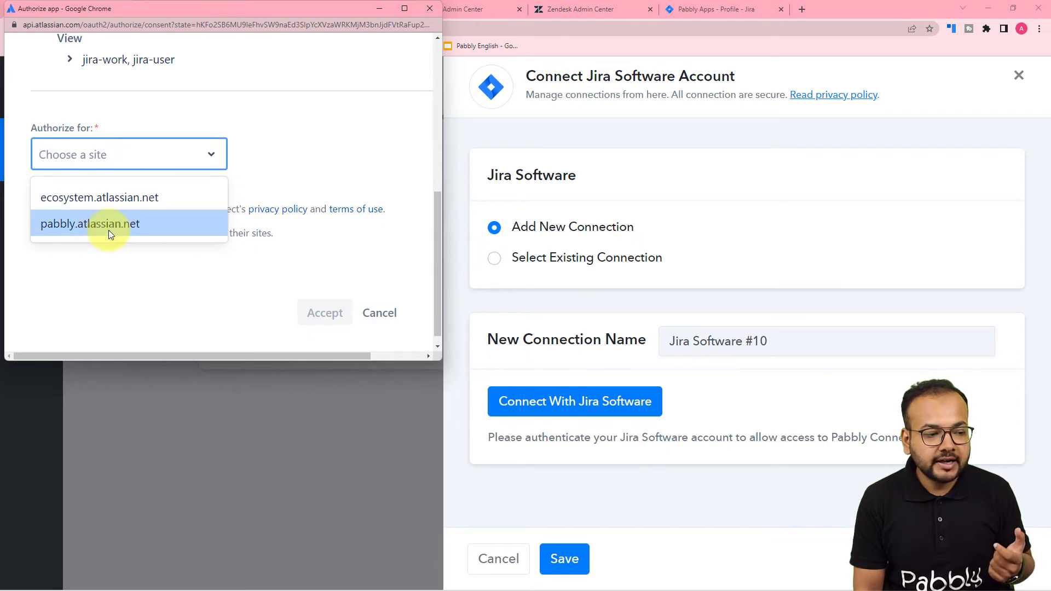
{"action": "left_click", "coordinate": [108, 230]}
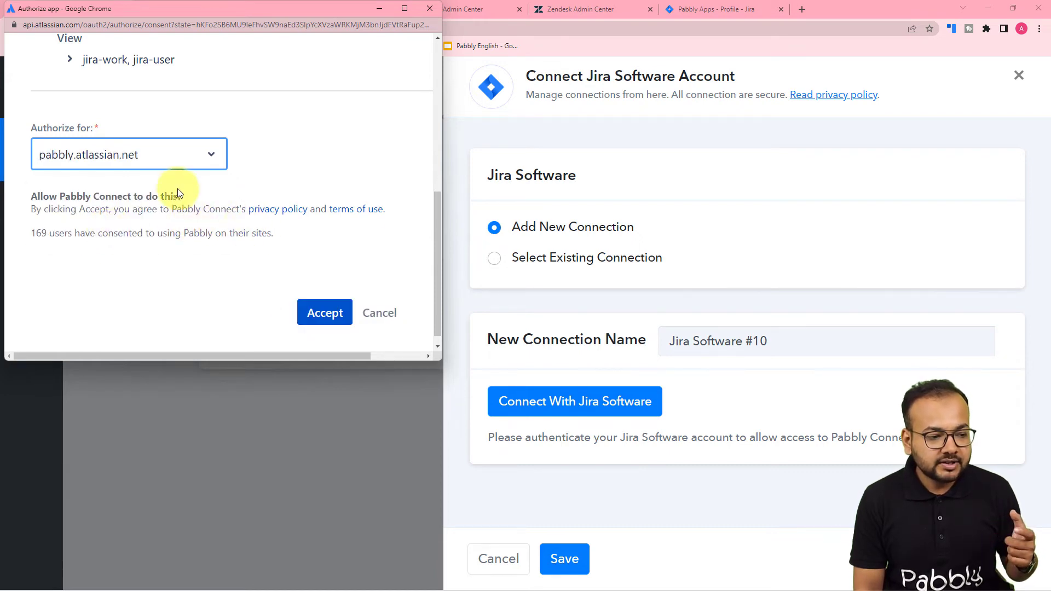
{"action": "left_click", "coordinate": [322, 313]}
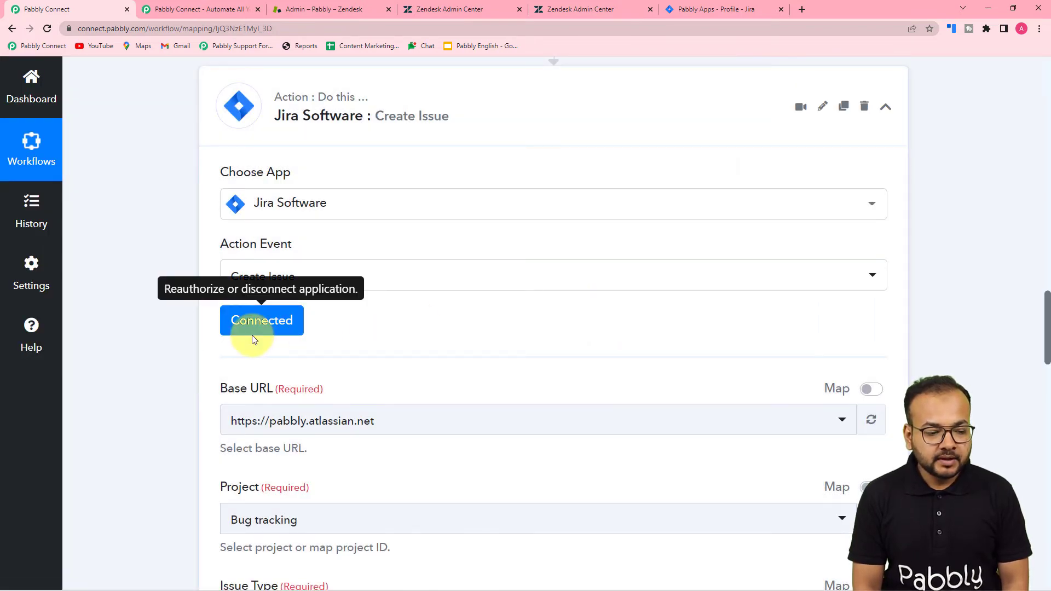
Keep pabbly.atlassian.net as the base URL after checking the Jira account
{"action": "scroll", "coordinate": [253, 341], "scroll_direction": "down", "scroll_amount": 2}
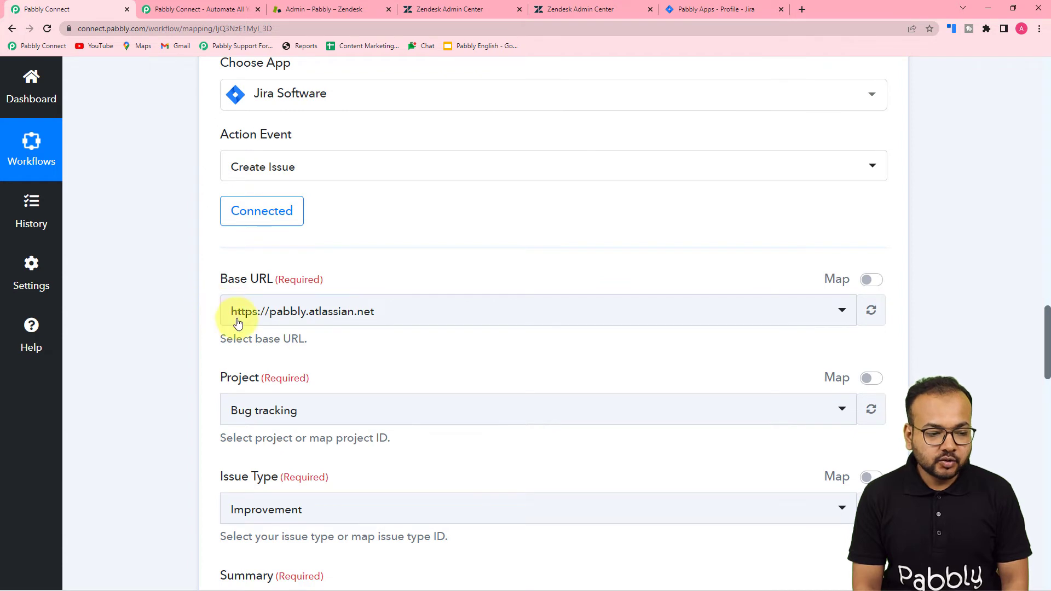
{"action": "left_click", "coordinate": [696, 18]}
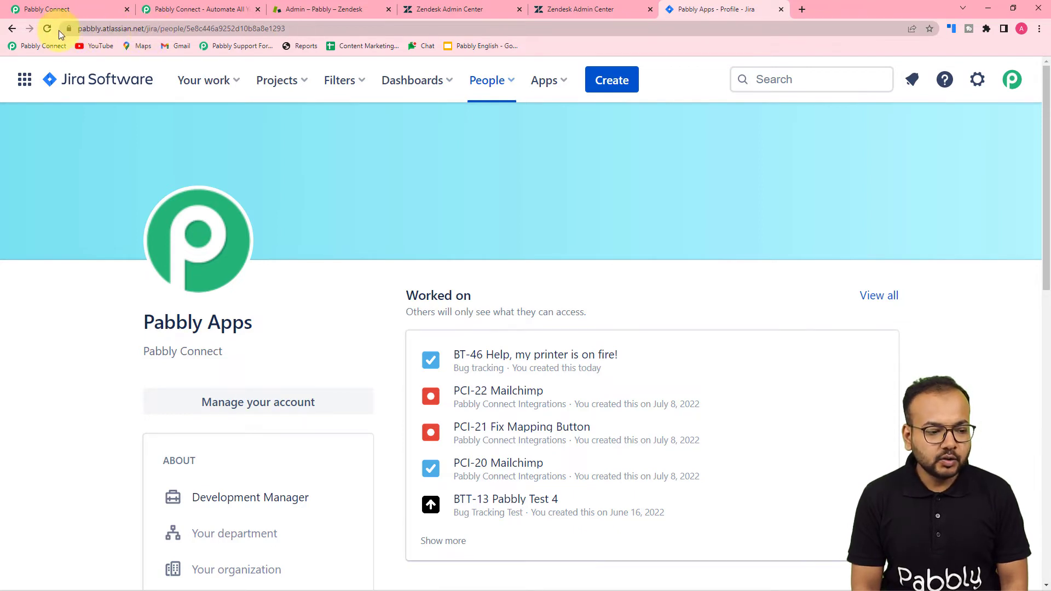
{"action": "left_click", "coordinate": [49, 7]}
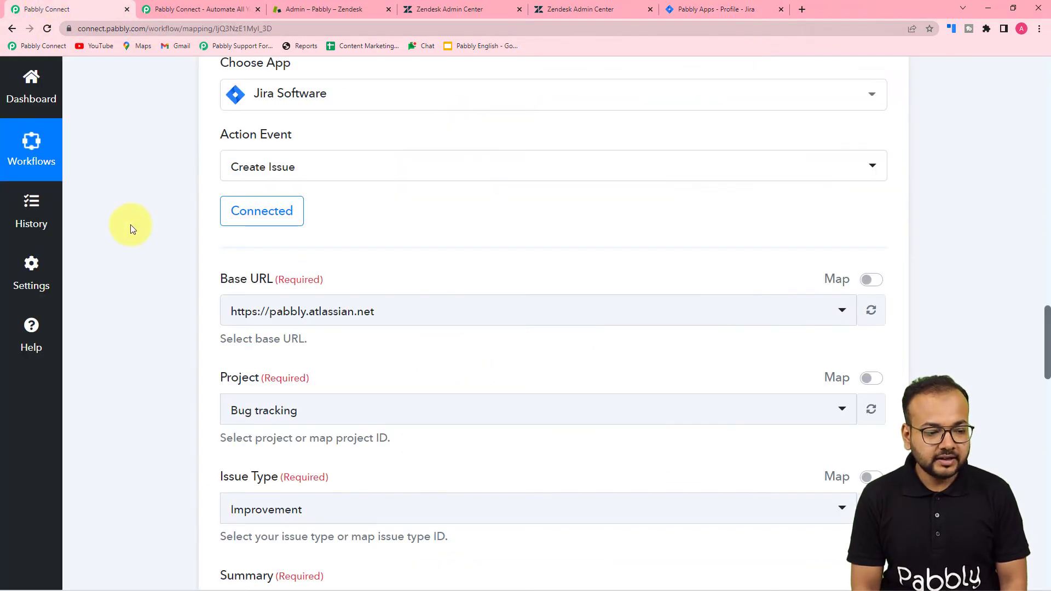
{"action": "scroll", "coordinate": [137, 233], "scroll_direction": "down", "scroll_amount": 4}
{"action": "left_click", "coordinate": [380, 95]}
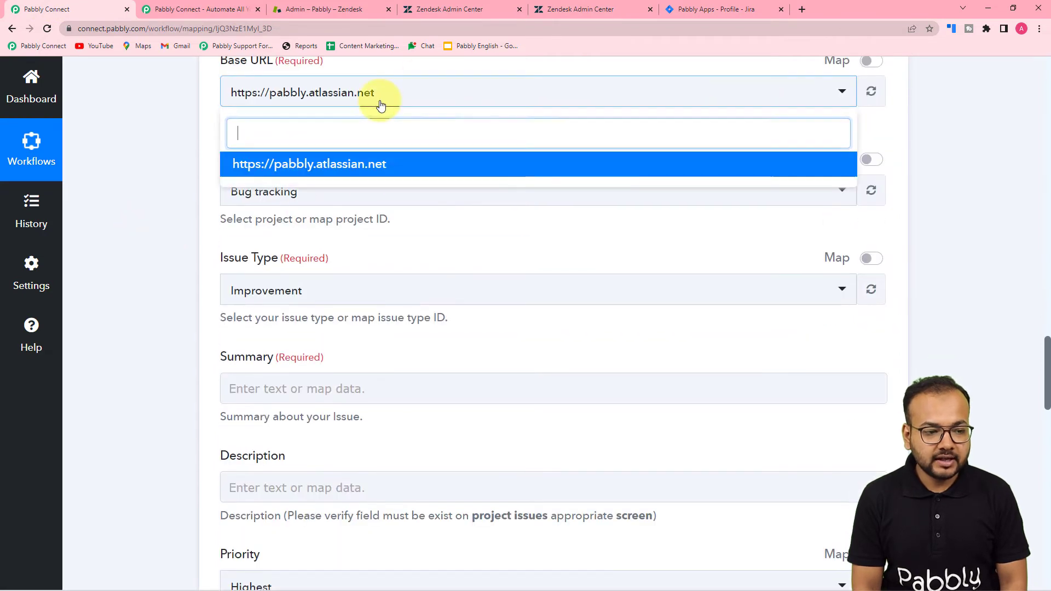
{"action": "left_click", "coordinate": [320, 165]}
{"action": "scroll", "coordinate": [219, 164], "scroll_direction": "down", "scroll_amount": 1}
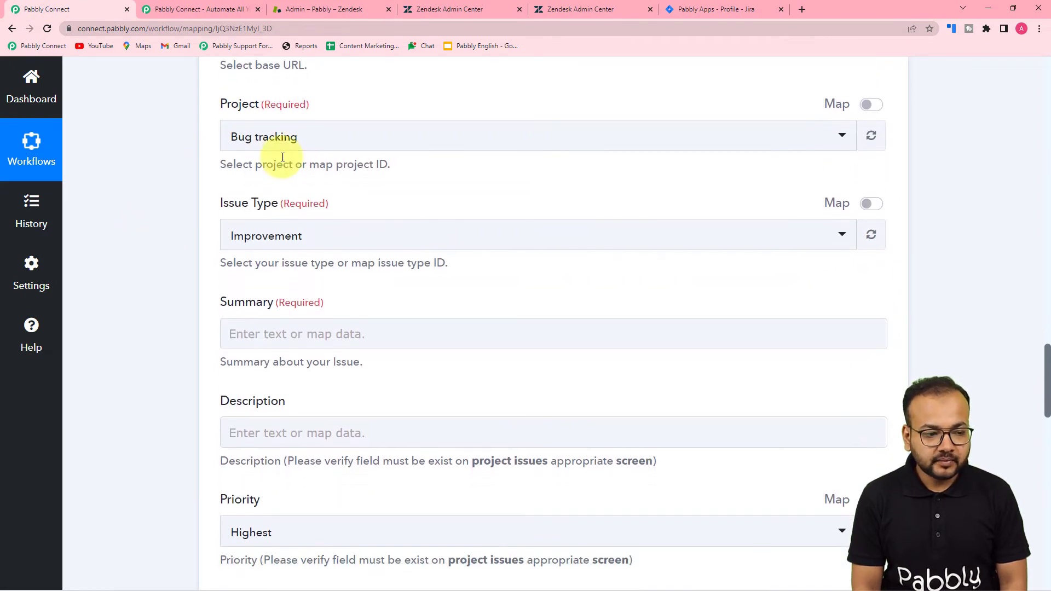
Confirm the Bug tracking project in Jira, then set the Issue Type to Epic
{"action": "left_click", "coordinate": [716, 10]}
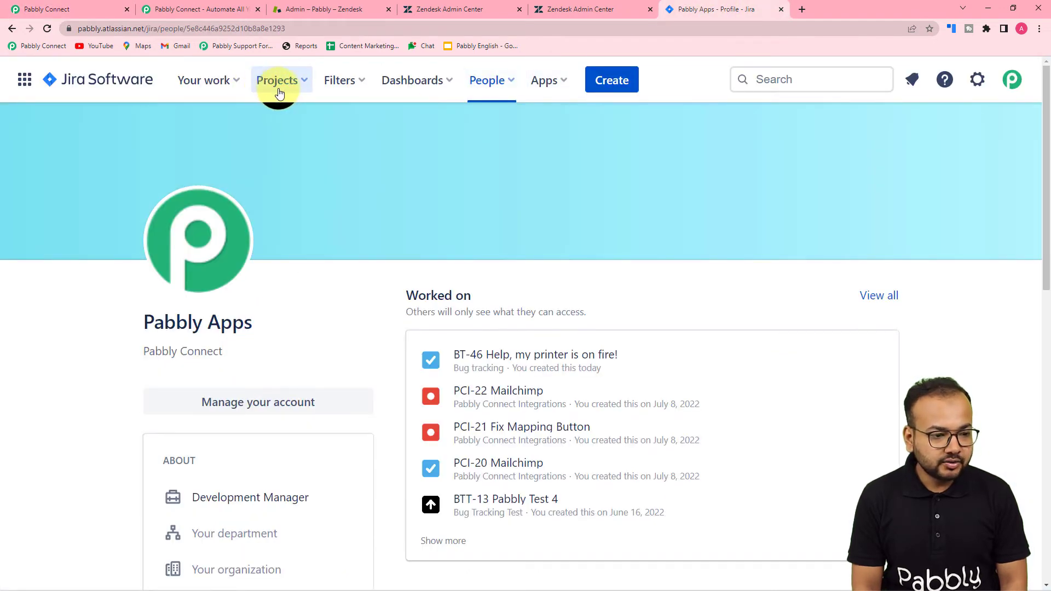
{"action": "left_click", "coordinate": [279, 89]}
{"action": "left_click", "coordinate": [304, 151]}
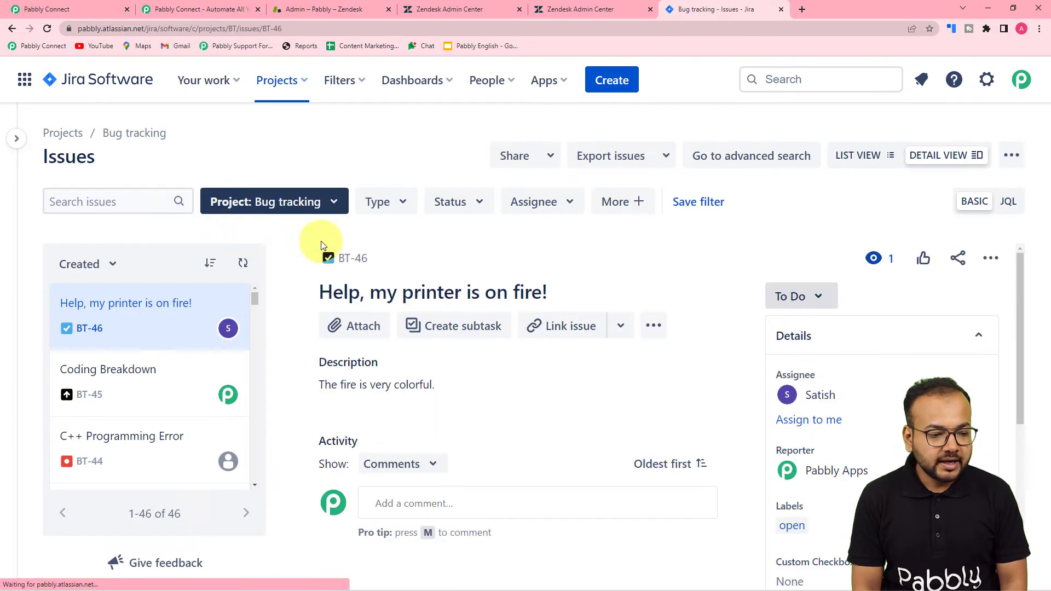
{"action": "left_click", "coordinate": [55, 10]}
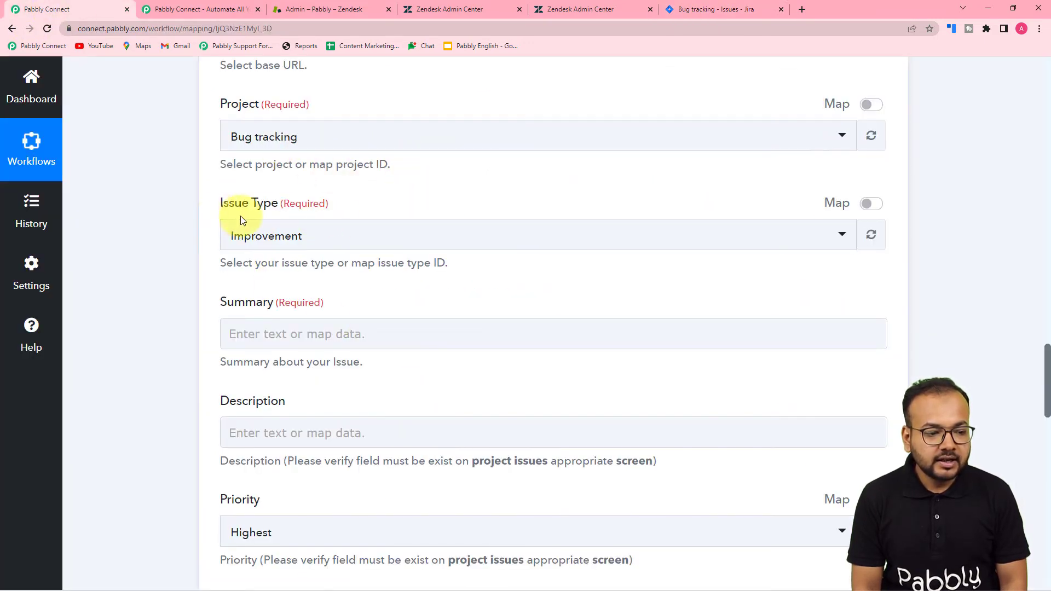
{"action": "left_click", "coordinate": [345, 236]}
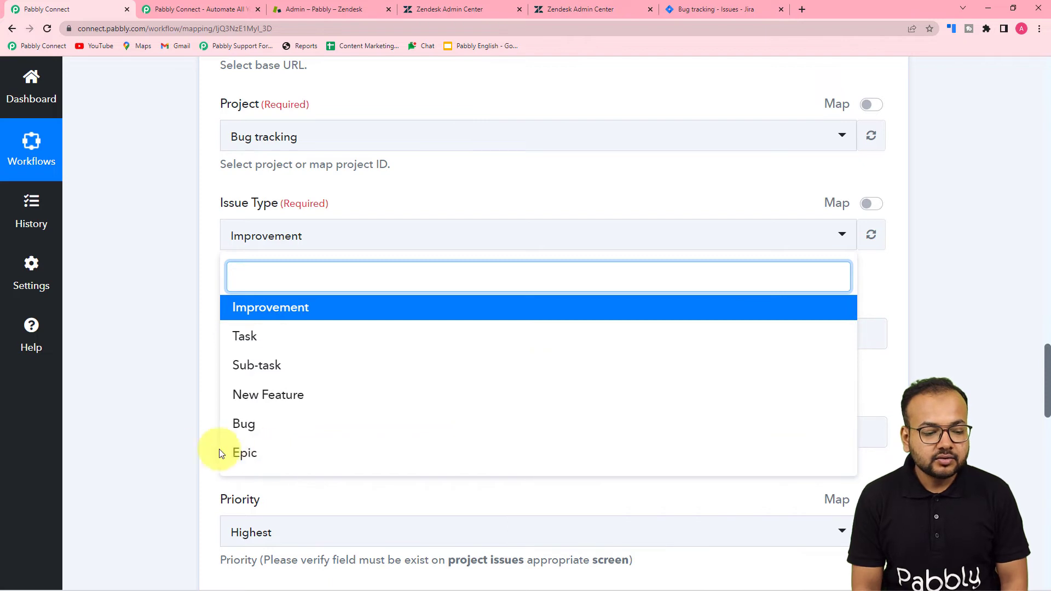
{"action": "left_click", "coordinate": [252, 452]}
{"action": "scroll", "coordinate": [460, 288], "scroll_direction": "down", "scroll_amount": 2}
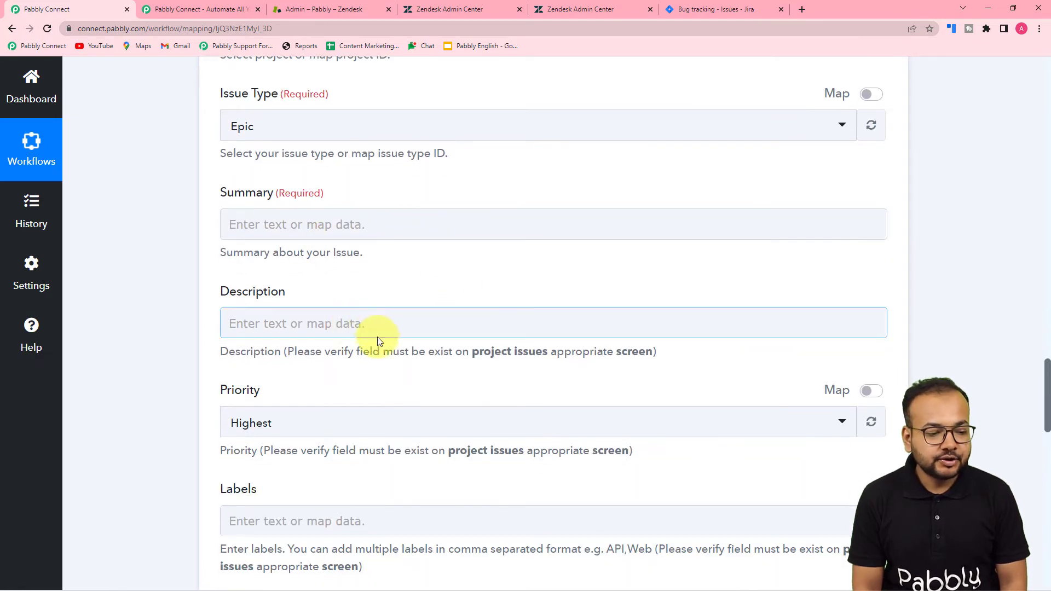
{"action": "scroll", "coordinate": [336, 368], "scroll_direction": "down", "scroll_amount": 3}
{"action": "scroll", "coordinate": [348, 388], "scroll_direction": "up", "scroll_amount": 3}
{"action": "scroll", "coordinate": [350, 390], "scroll_direction": "up", "scroll_amount": 15}
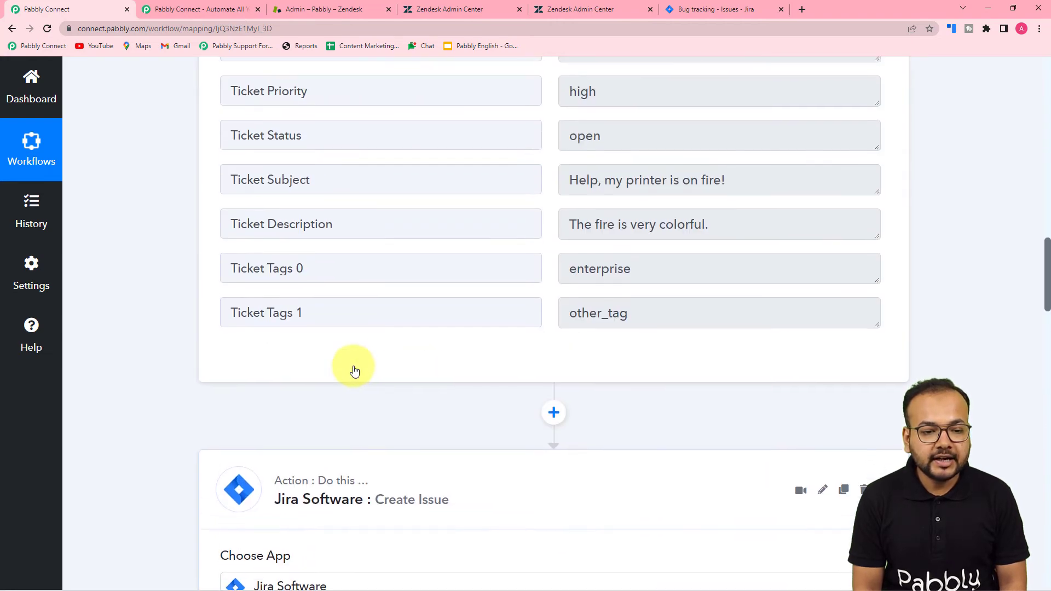
Map the Zendesk New Ticket subject into the Jira Summary field
{"action": "scroll", "coordinate": [355, 372], "scroll_direction": "up", "scroll_amount": 4}
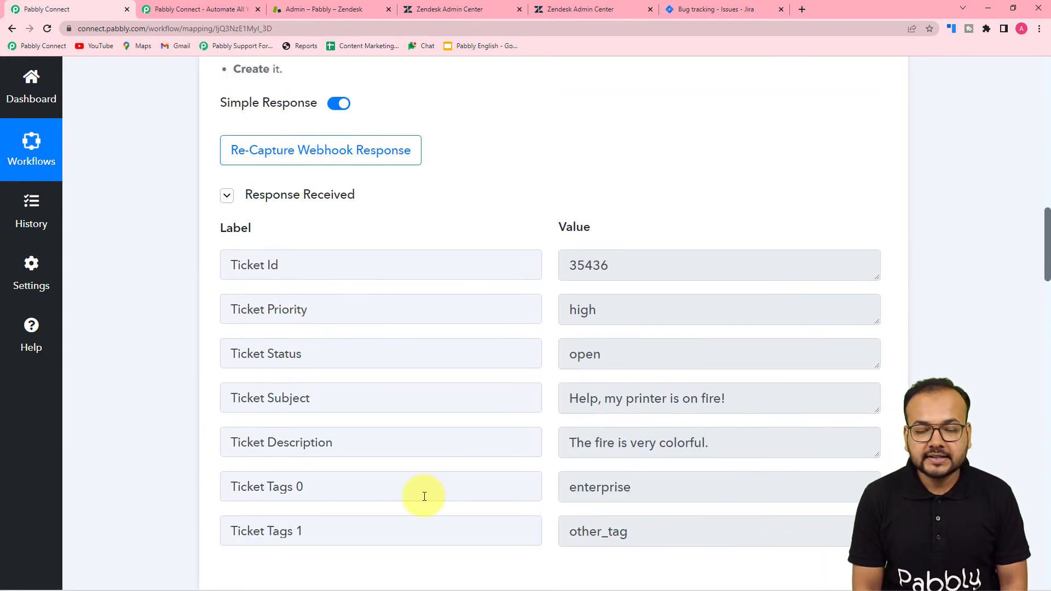
{"action": "scroll", "coordinate": [424, 497], "scroll_direction": "down", "scroll_amount": 5}
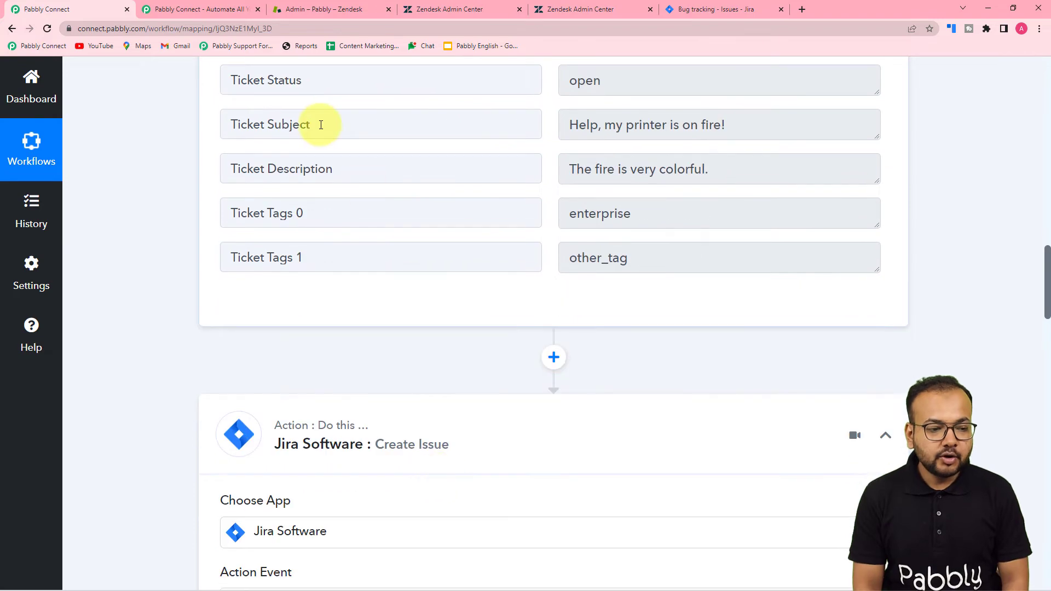
{"action": "scroll", "coordinate": [289, 233], "scroll_direction": "down", "scroll_amount": 13}
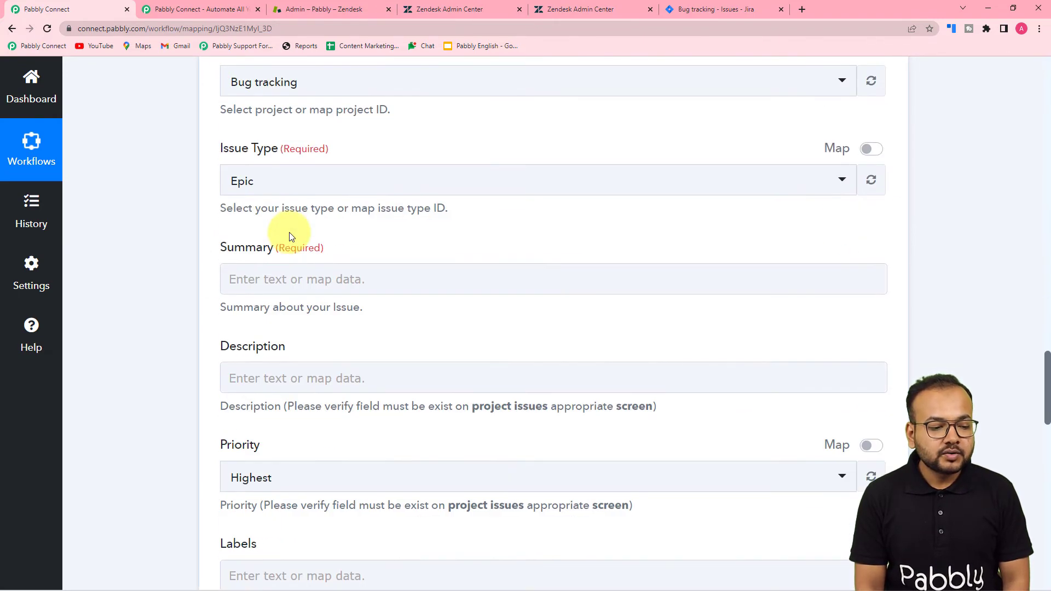
{"action": "scroll", "coordinate": [291, 239], "scroll_direction": "down", "scroll_amount": 2}
{"action": "left_click", "coordinate": [281, 169]}
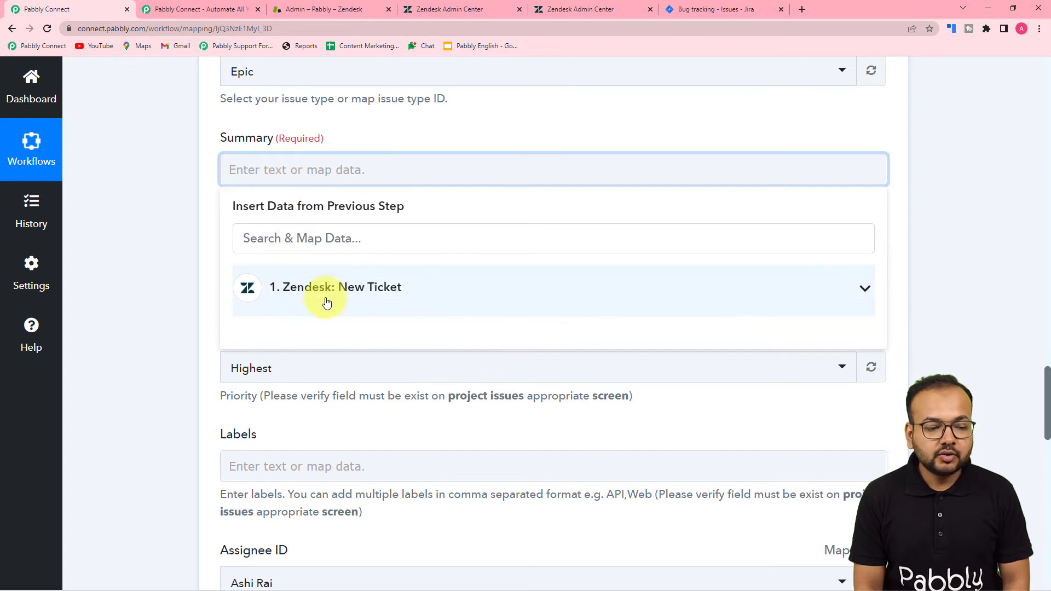
{"action": "left_click", "coordinate": [357, 295]}
{"action": "scroll", "coordinate": [372, 386], "scroll_direction": "down", "scroll_amount": 1}
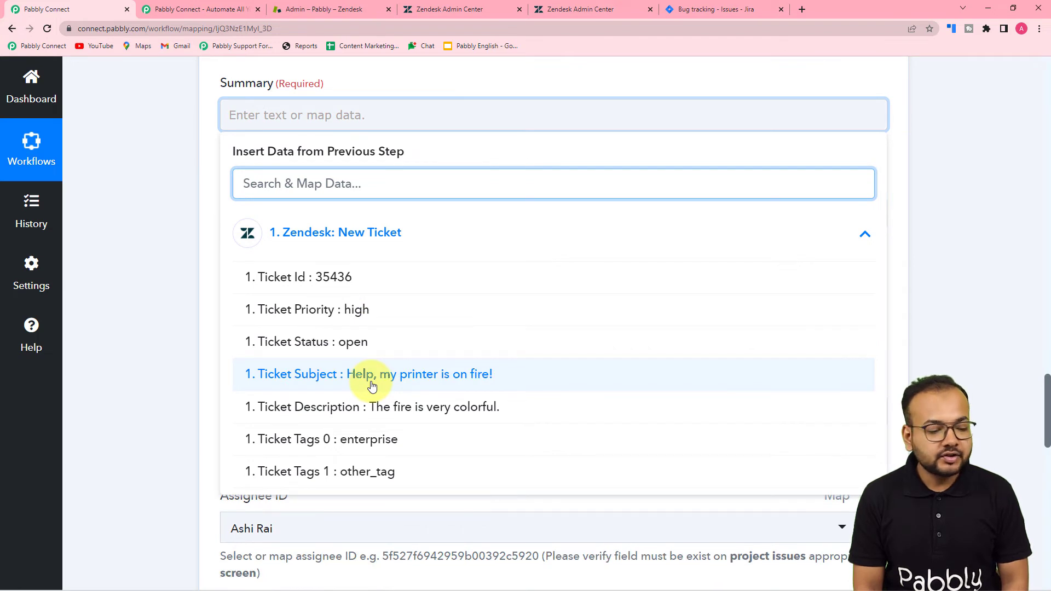
{"action": "left_click", "coordinate": [312, 378]}
{"action": "left_click", "coordinate": [187, 193]}
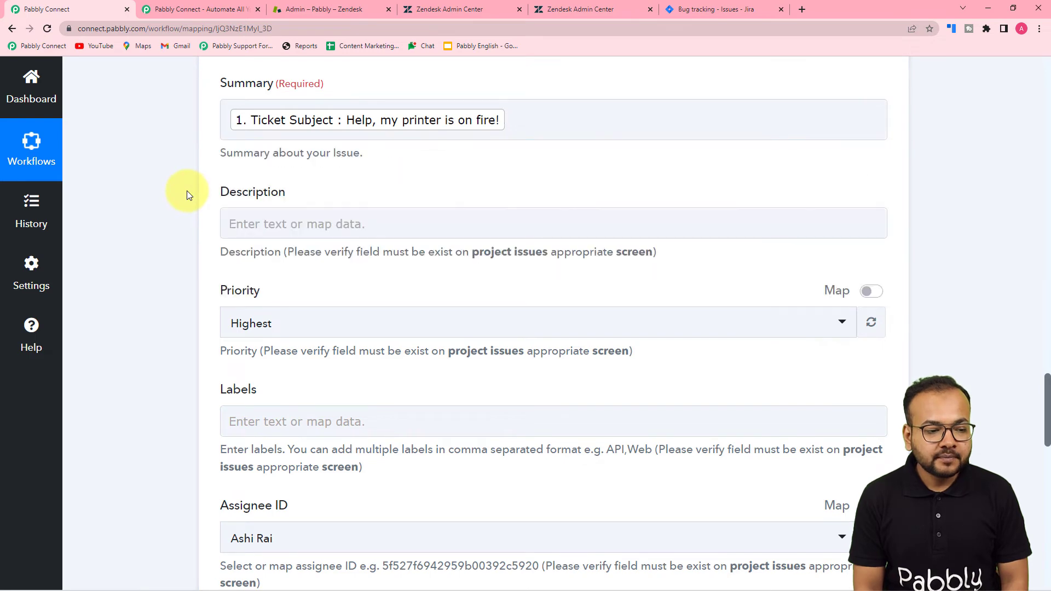
Map the Zendesk ticket description into the Jira Description field
{"action": "left_click", "coordinate": [269, 223]}
{"action": "left_click", "coordinate": [320, 342]}
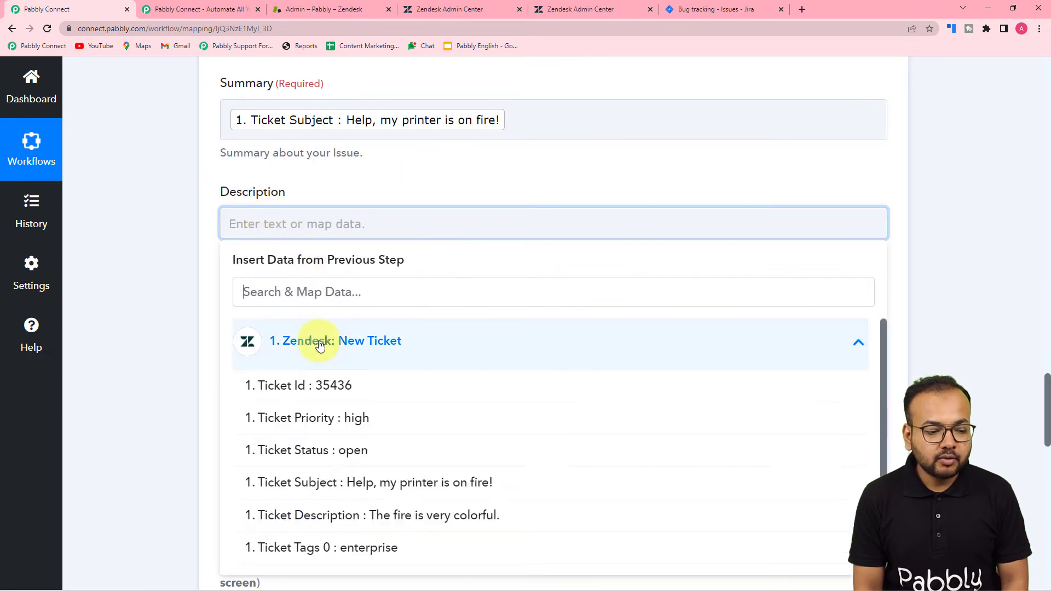
{"action": "left_click", "coordinate": [312, 516]}
{"action": "left_click", "coordinate": [161, 402]}
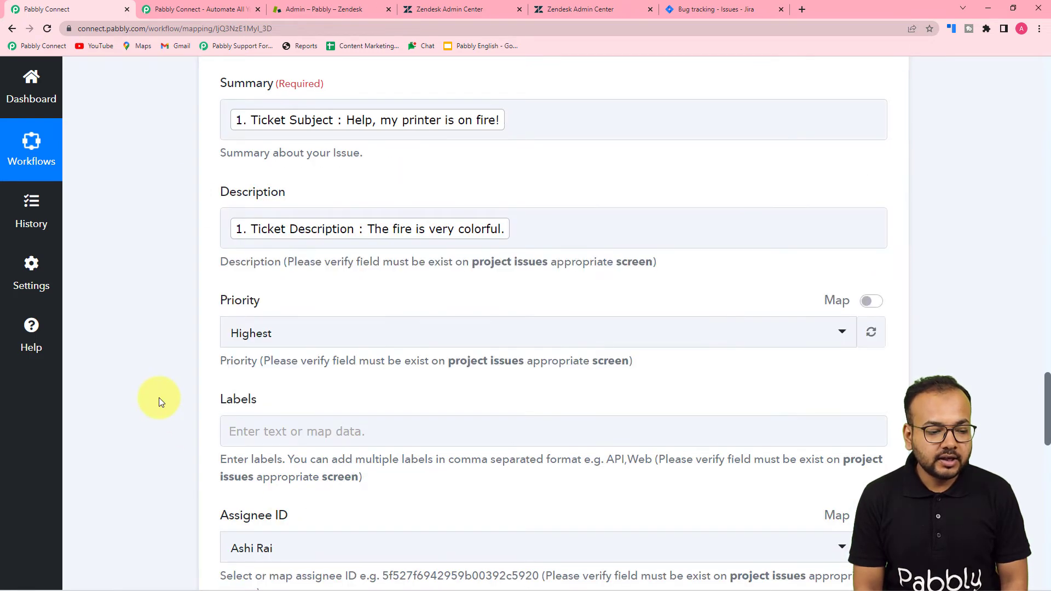
{"action": "scroll", "coordinate": [159, 398], "scroll_direction": "down", "scroll_amount": 1}
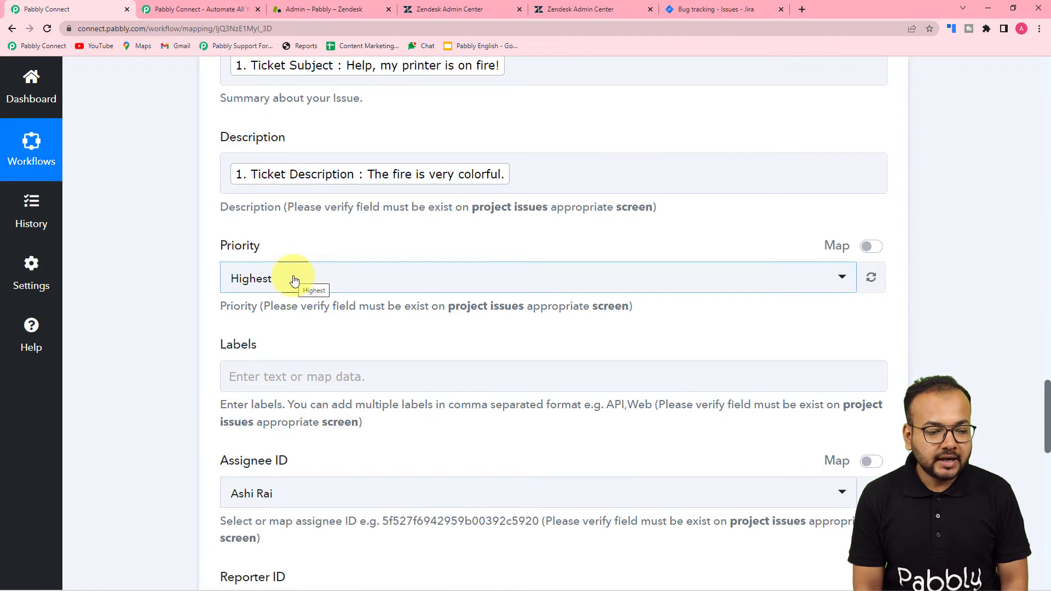
{"action": "scroll", "coordinate": [294, 281], "scroll_direction": "up", "scroll_amount": 18}
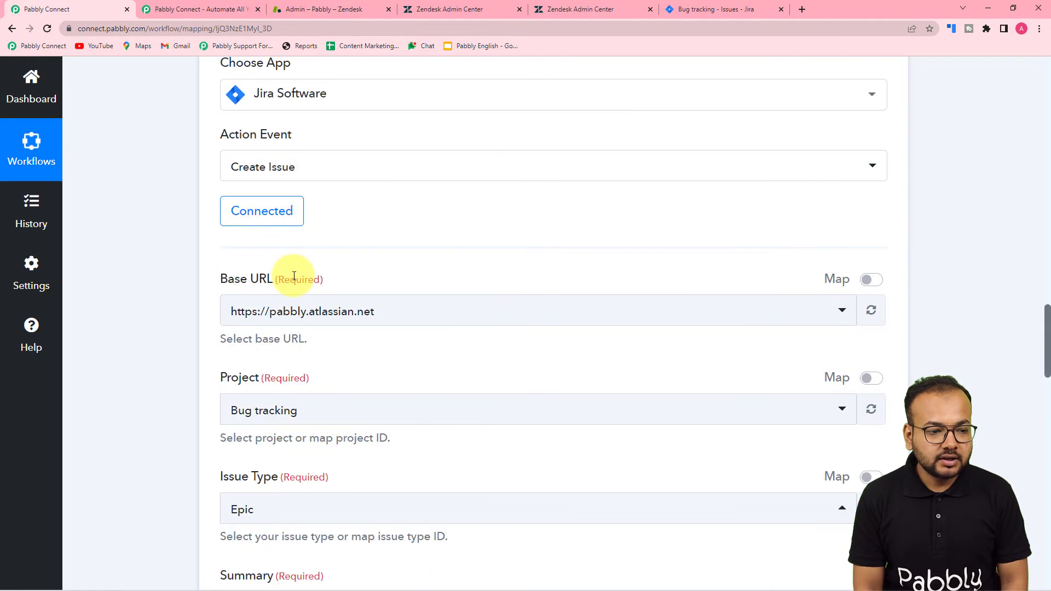
{"action": "scroll", "coordinate": [417, 223], "scroll_direction": "up", "scroll_amount": 2}
{"action": "scroll", "coordinate": [163, 244], "scroll_direction": "down", "scroll_amount": 7}
{"action": "scroll", "coordinate": [164, 254], "scroll_direction": "down", "scroll_amount": 14}
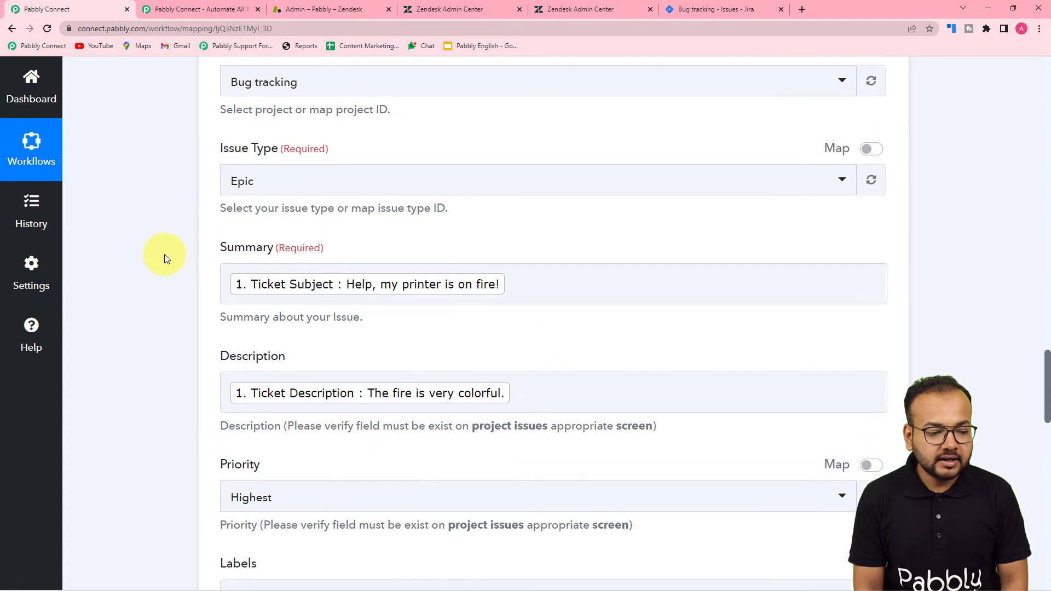
{"action": "scroll", "coordinate": [164, 254], "scroll_direction": "up", "scroll_amount": 1}
Change the Jira issue priority from Highest to High
{"action": "scroll", "coordinate": [164, 254], "scroll_direction": "up", "scroll_amount": 1}
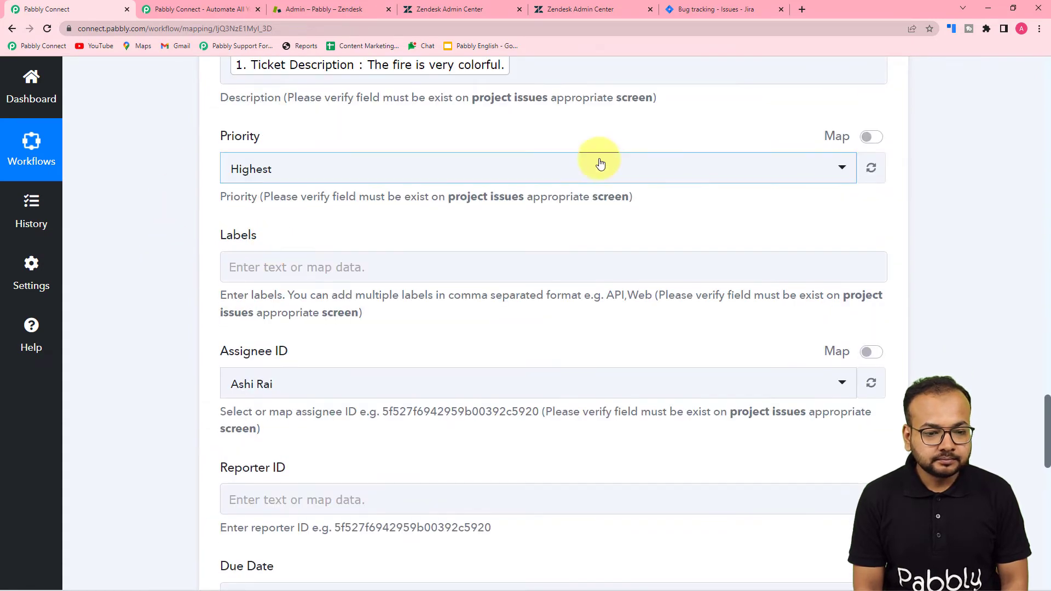
{"action": "left_click", "coordinate": [586, 170]}
{"action": "left_click", "coordinate": [303, 269]}
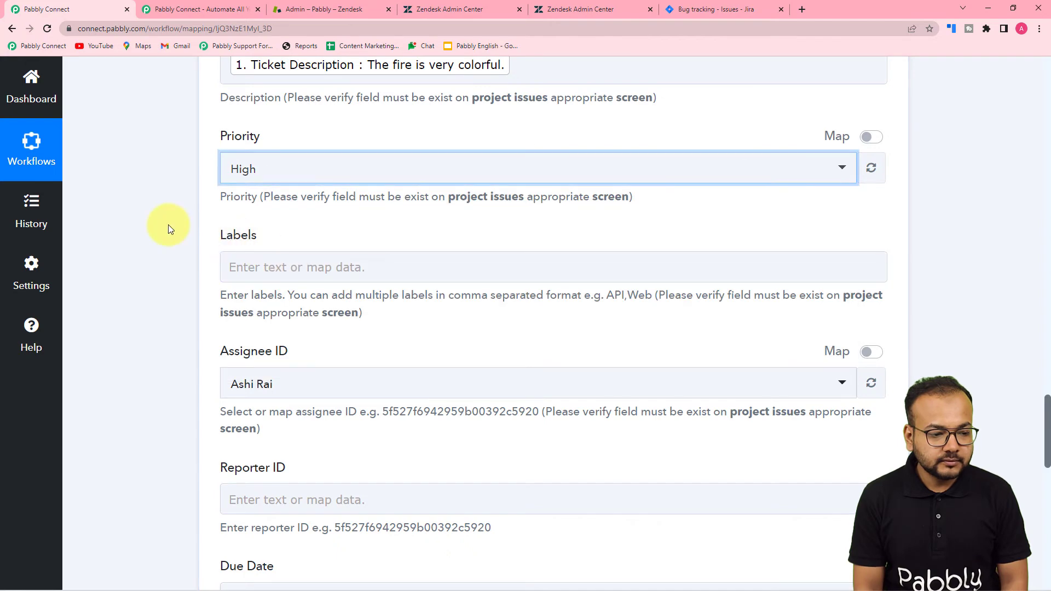
{"action": "scroll", "coordinate": [175, 227], "scroll_direction": "down", "scroll_amount": 2}
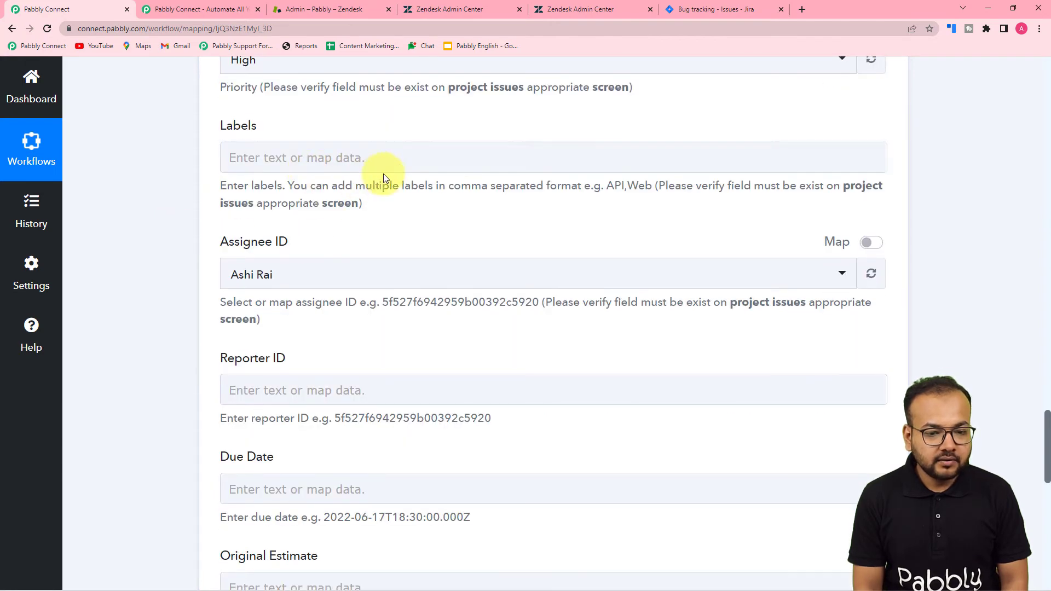
{"action": "scroll", "coordinate": [341, 153], "scroll_direction": "down", "scroll_amount": 1}
{"action": "scroll", "coordinate": [481, 115], "scroll_direction": "down", "scroll_amount": 2}
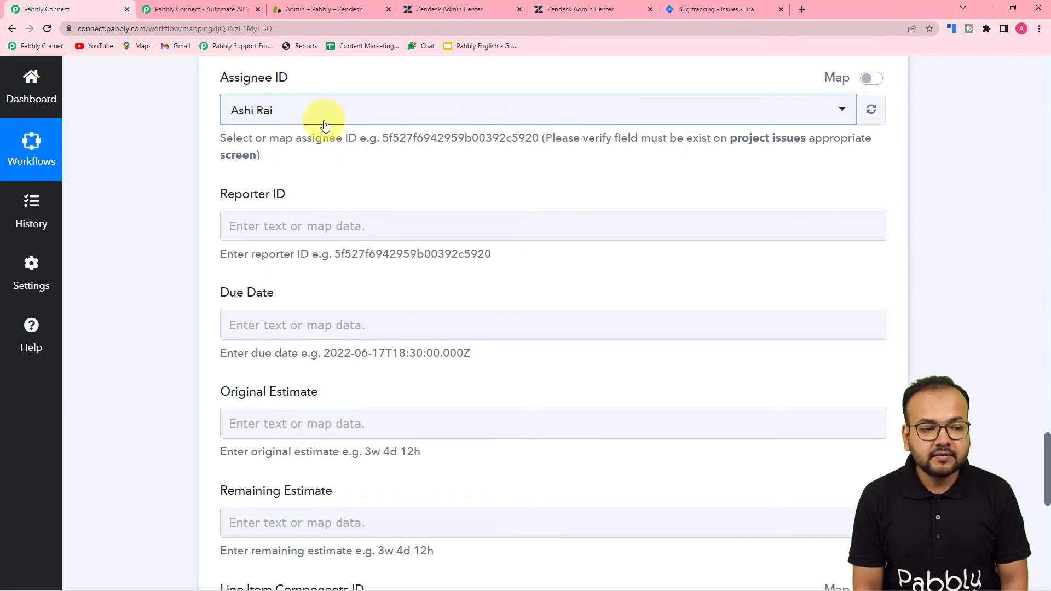
Assign the issue to a different team member from the Assignee ID list
{"action": "left_click", "coordinate": [391, 119]}
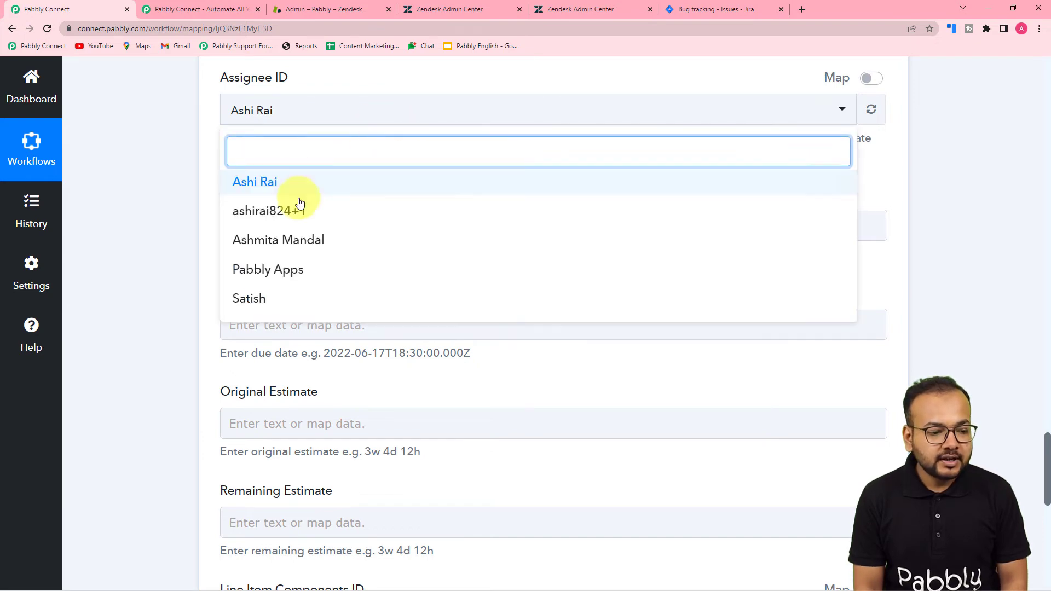
{"action": "scroll", "coordinate": [296, 222], "scroll_direction": "down", "scroll_amount": 1}
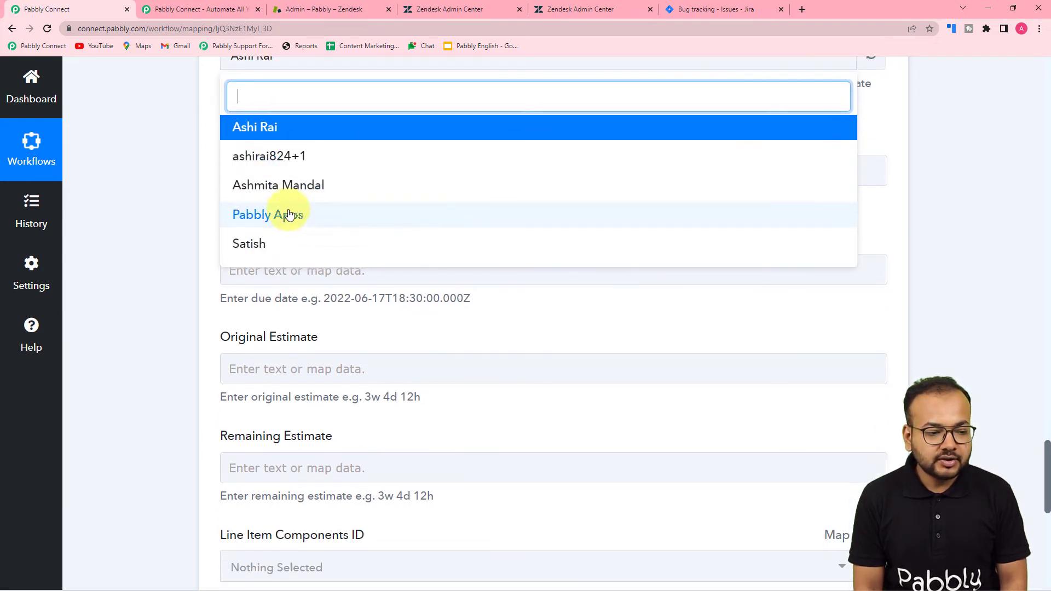
{"action": "left_click", "coordinate": [280, 188]}
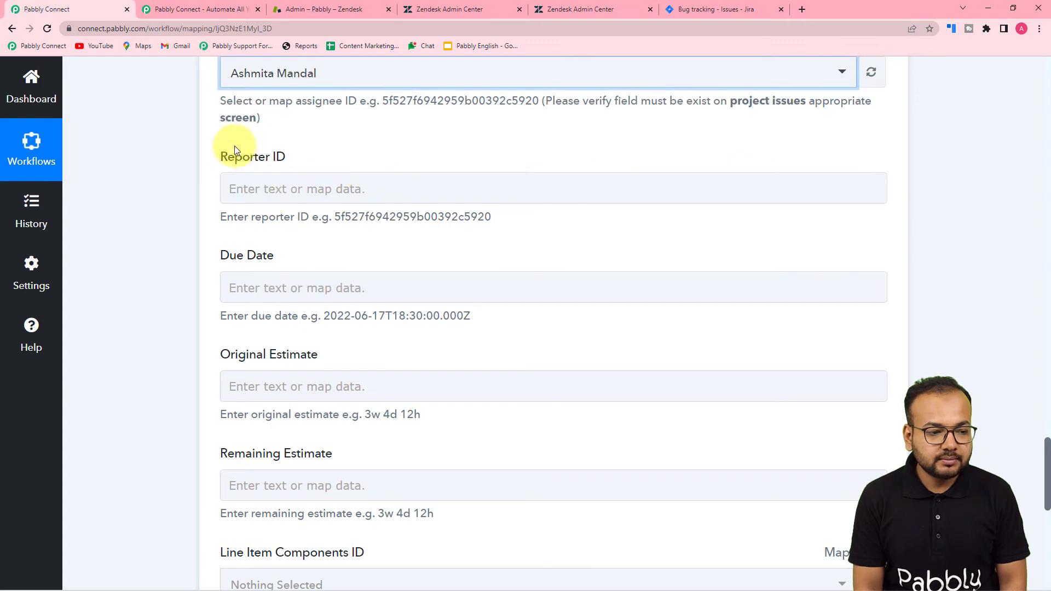
{"action": "scroll", "coordinate": [320, 142], "scroll_direction": "down", "scroll_amount": 1}
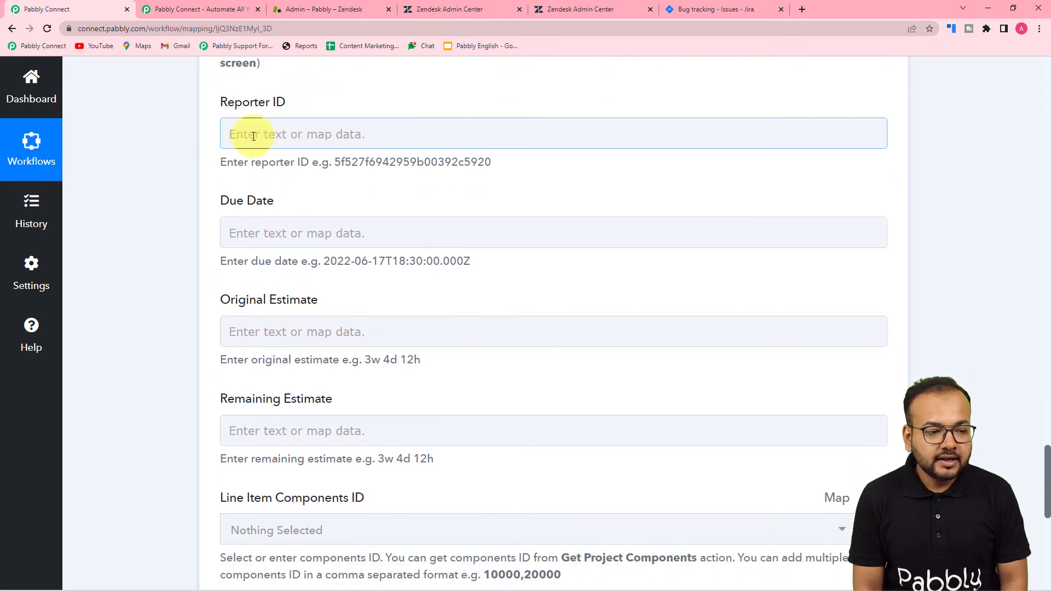
{"action": "left_click", "coordinate": [261, 147]}
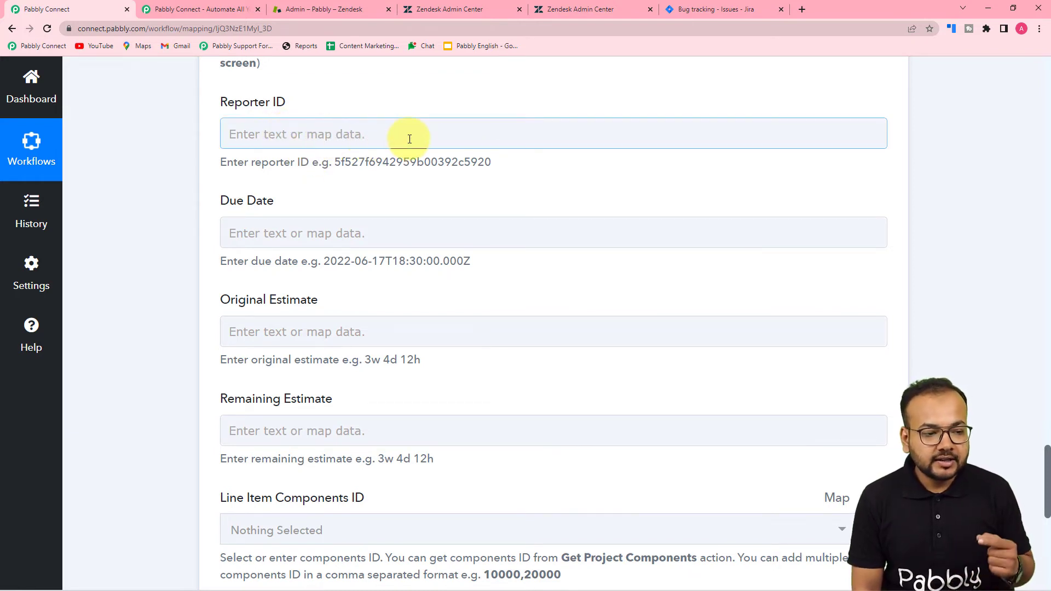
Review the fields of a new Jira Bug tracking issue without creating it
{"action": "left_click", "coordinate": [724, 11]}
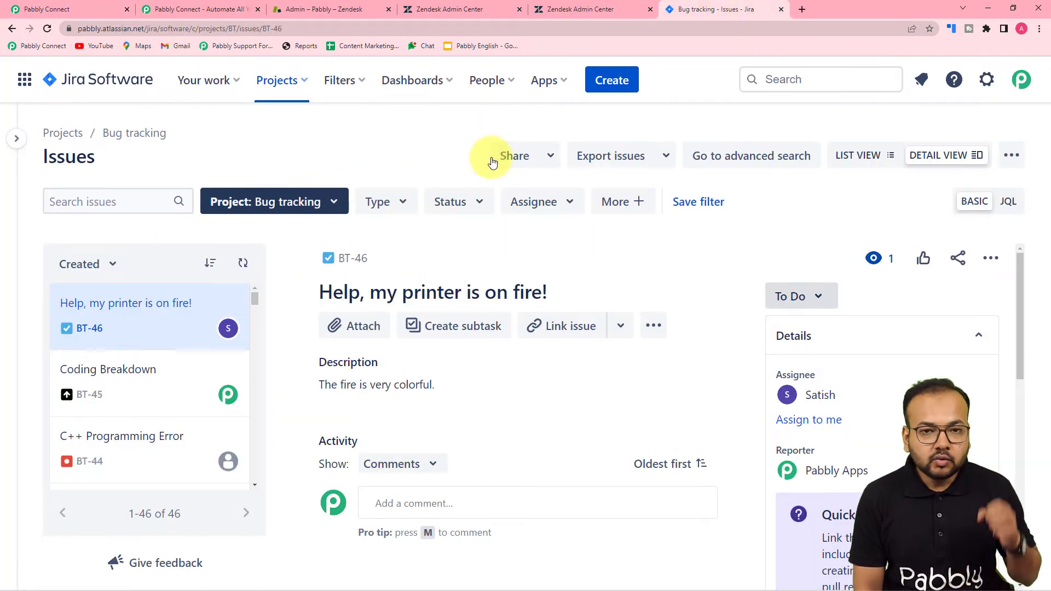
{"action": "left_click", "coordinate": [614, 80]}
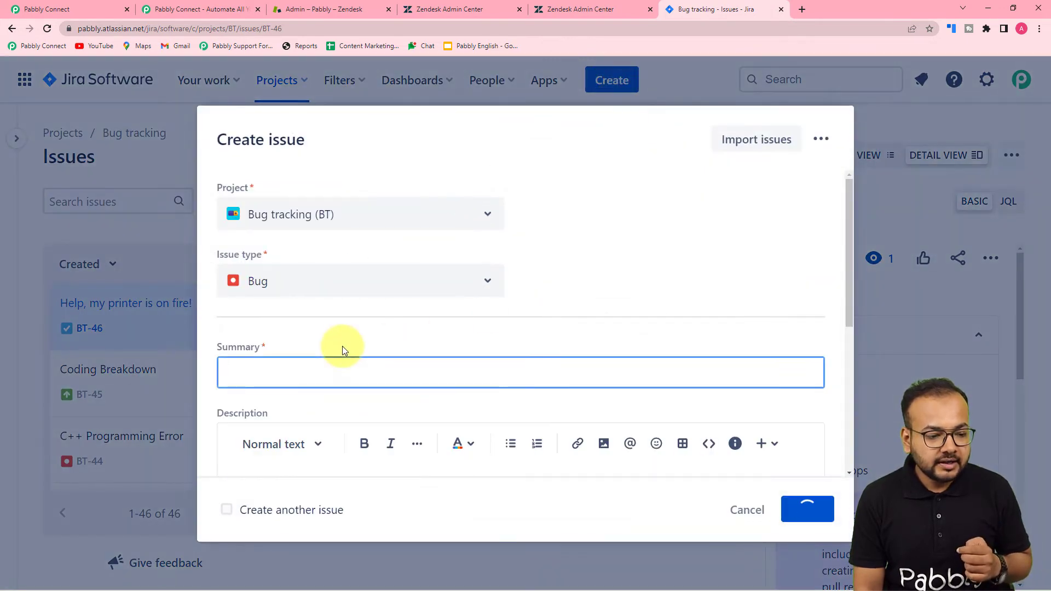
{"action": "scroll", "coordinate": [343, 351], "scroll_direction": "down", "scroll_amount": 2}
{"action": "scroll", "coordinate": [343, 351], "scroll_direction": "down", "scroll_amount": 3}
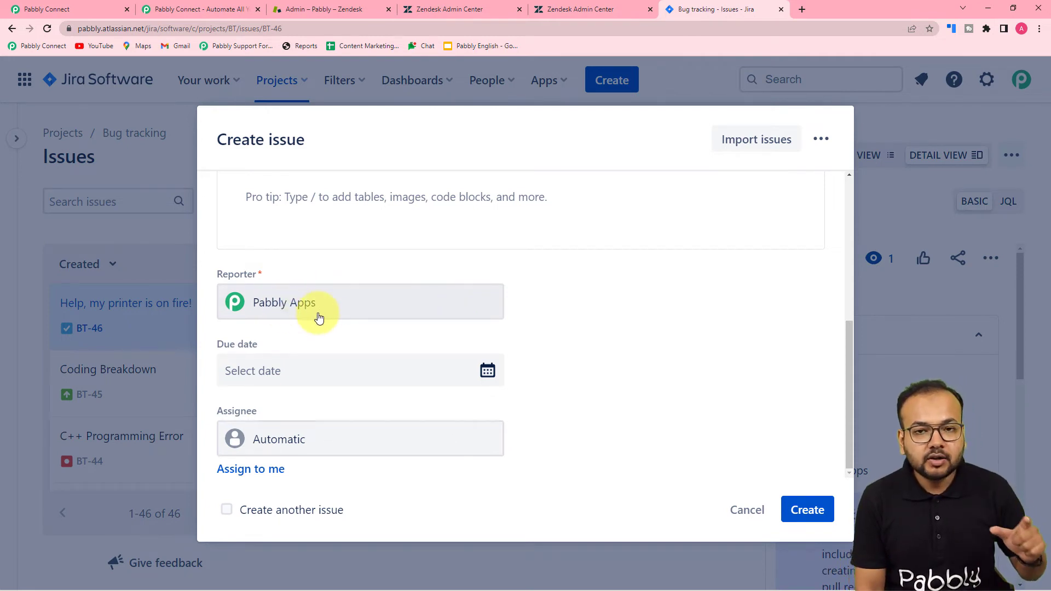
{"action": "left_click", "coordinate": [750, 510]}
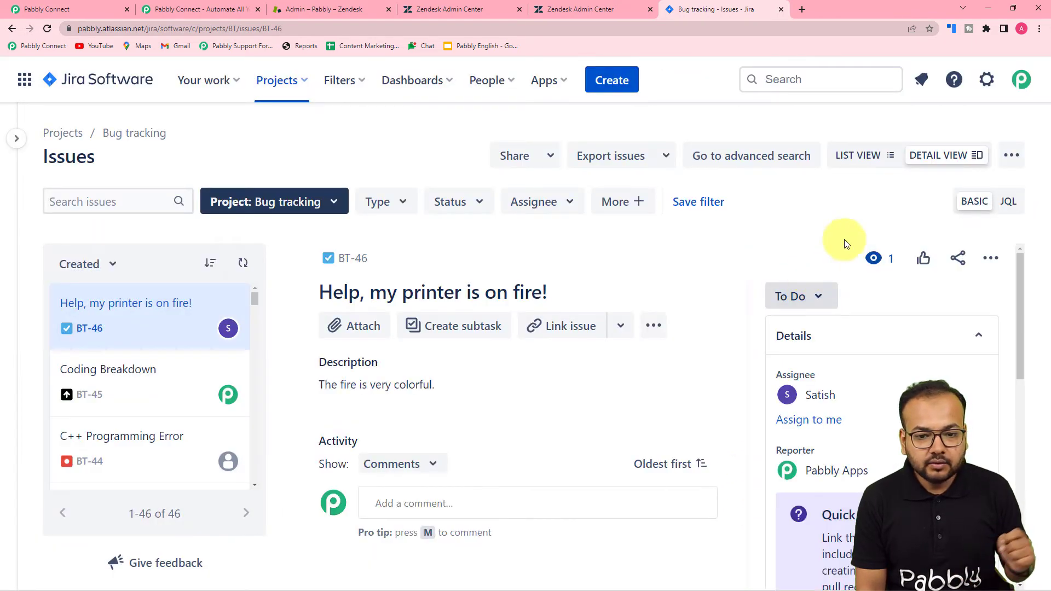
Copy the reporter's account ID from their Jira profile page URL
{"action": "left_click", "coordinate": [1021, 83]}
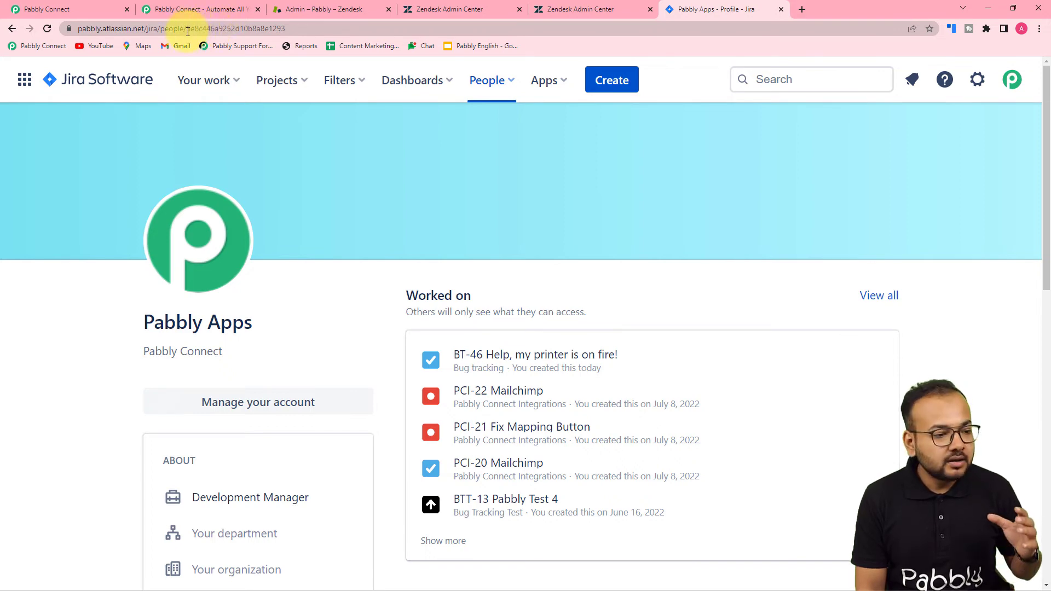
{"action": "left_click", "coordinate": [188, 31]}
{"action": "left_click", "coordinate": [186, 31]}
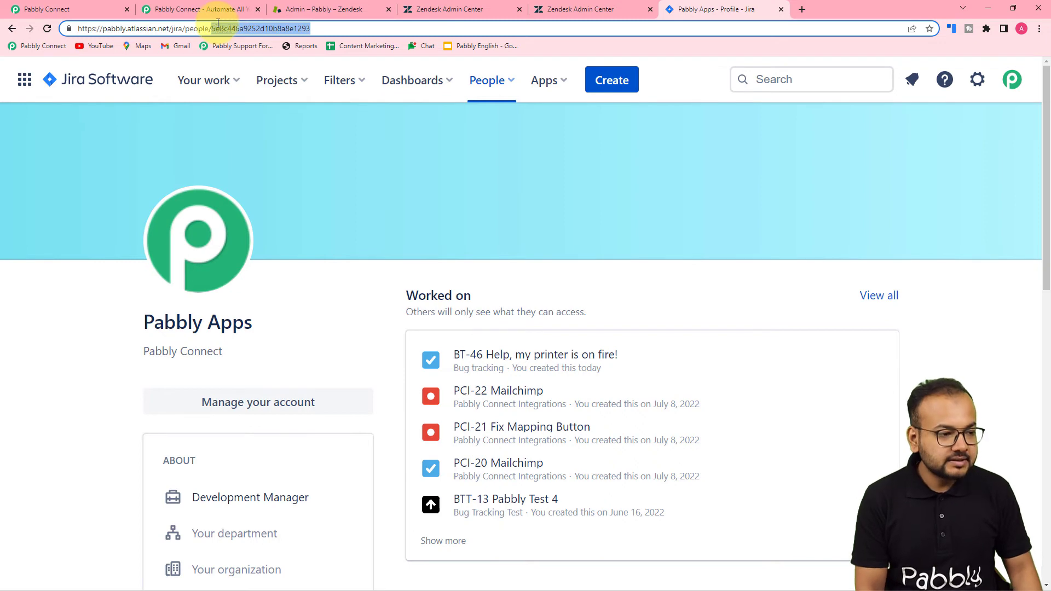
{"action": "left_click", "coordinate": [44, 10]}
Paste the copied Jira account ID into Reporter ID and review the Zendesk ticket data
{"action": "left_click", "coordinate": [273, 133]}
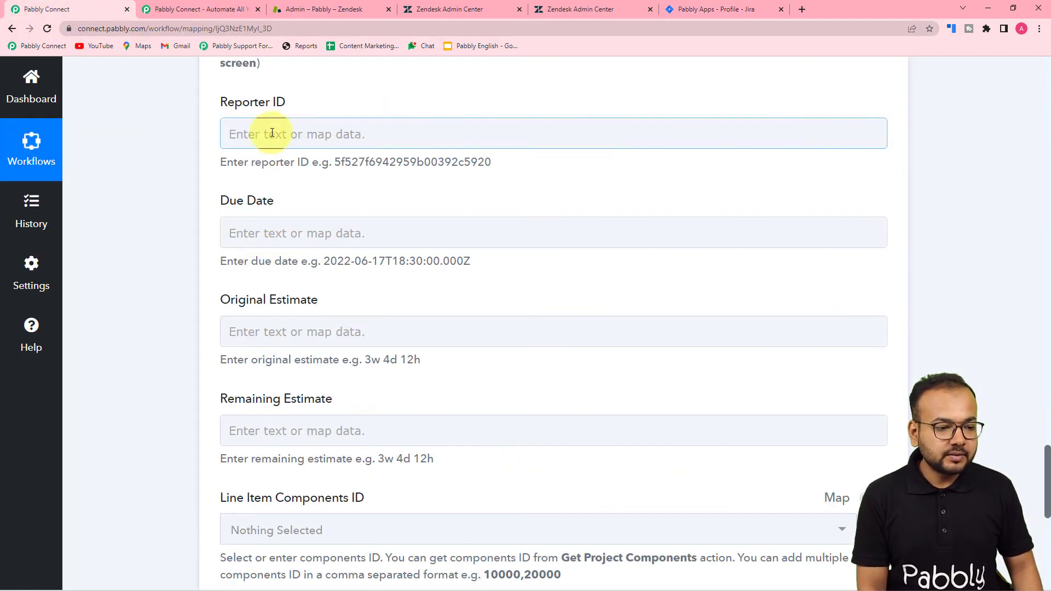
{"action": "type", "text": "5e8c446a9252d10b8a8e1293"}
{"action": "left_click", "coordinate": [178, 152]}
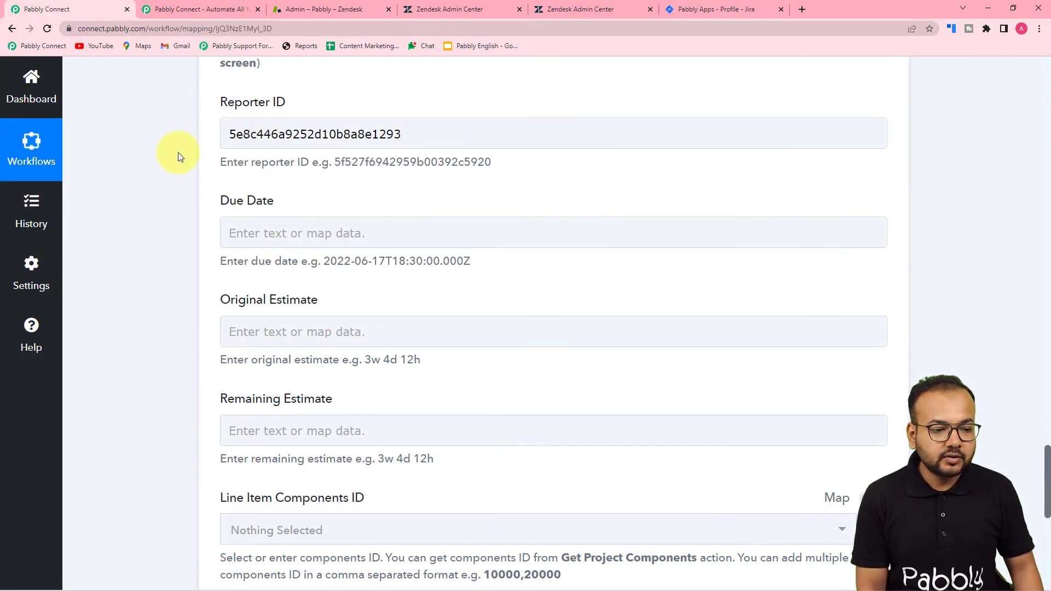
{"action": "left_click", "coordinate": [345, 237]}
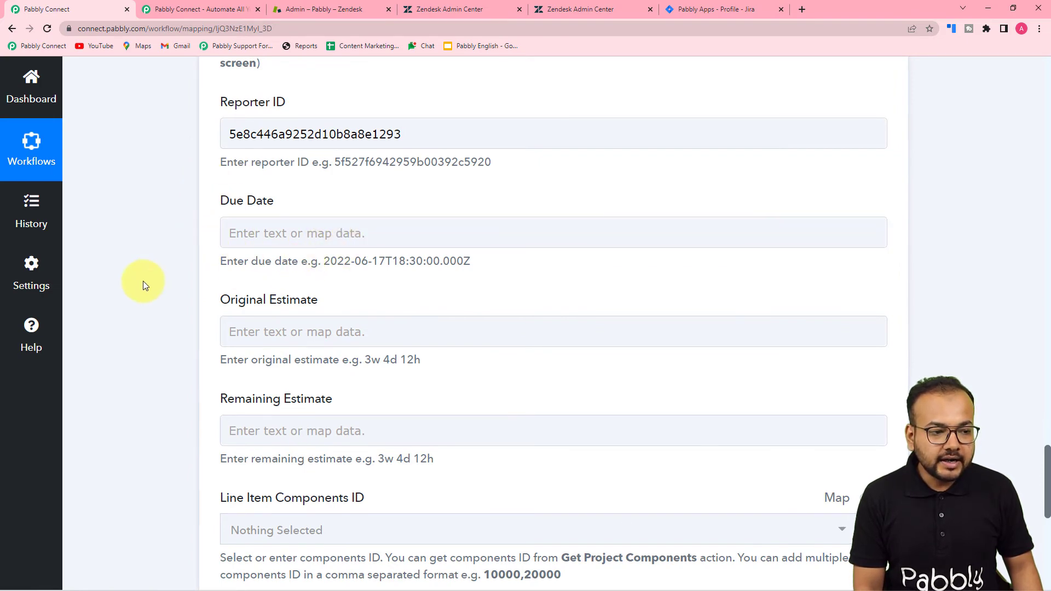
{"action": "scroll", "coordinate": [143, 281], "scroll_direction": "up", "scroll_amount": 10}
{"action": "scroll", "coordinate": [383, 392], "scroll_direction": "up", "scroll_amount": 3}
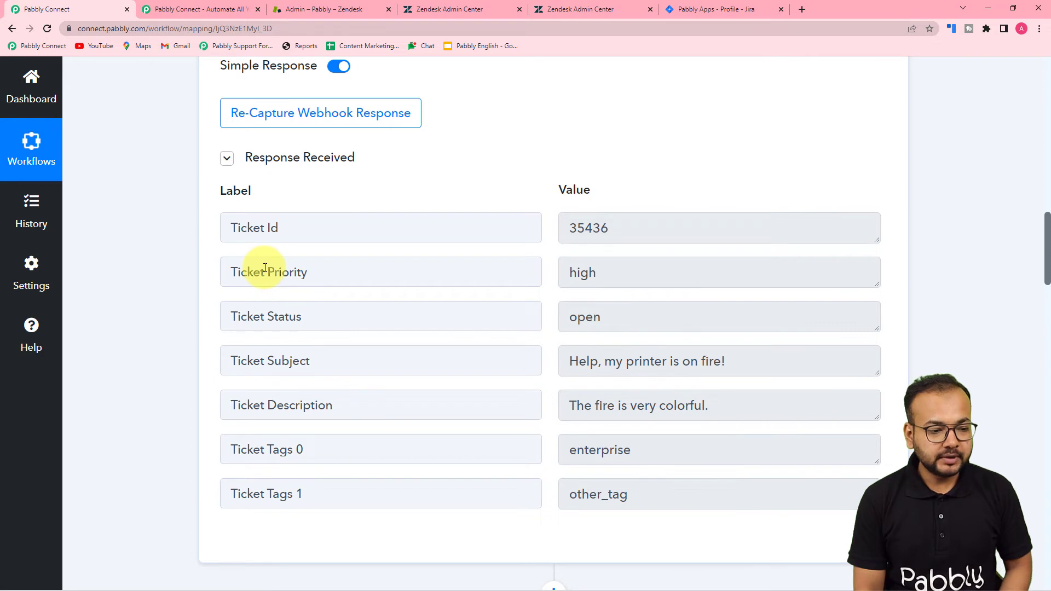
{"action": "scroll", "coordinate": [265, 268], "scroll_direction": "down", "scroll_amount": 1}
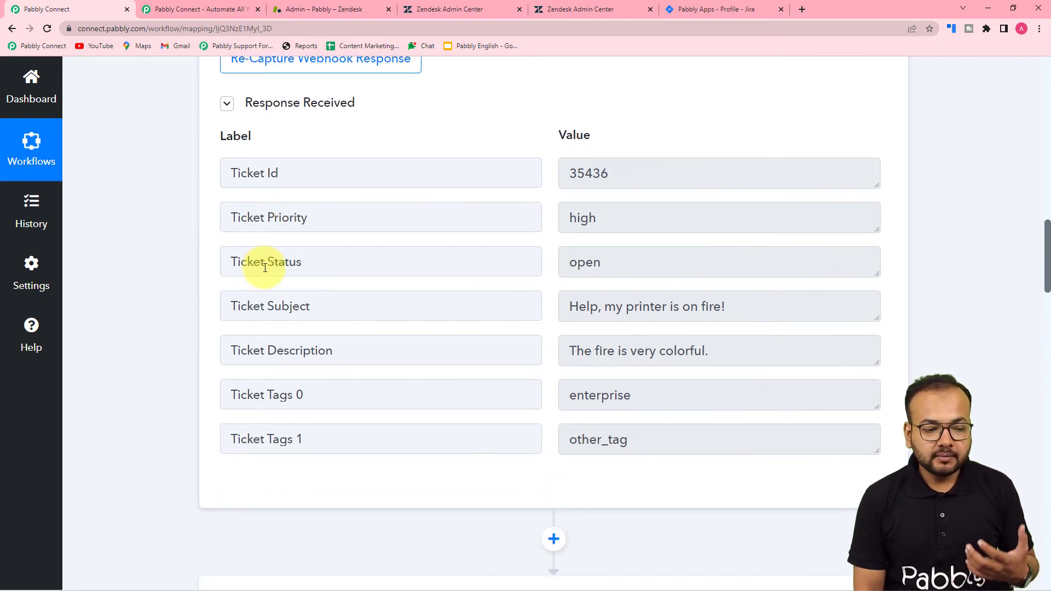
{"action": "scroll", "coordinate": [265, 267], "scroll_direction": "down", "scroll_amount": 2}
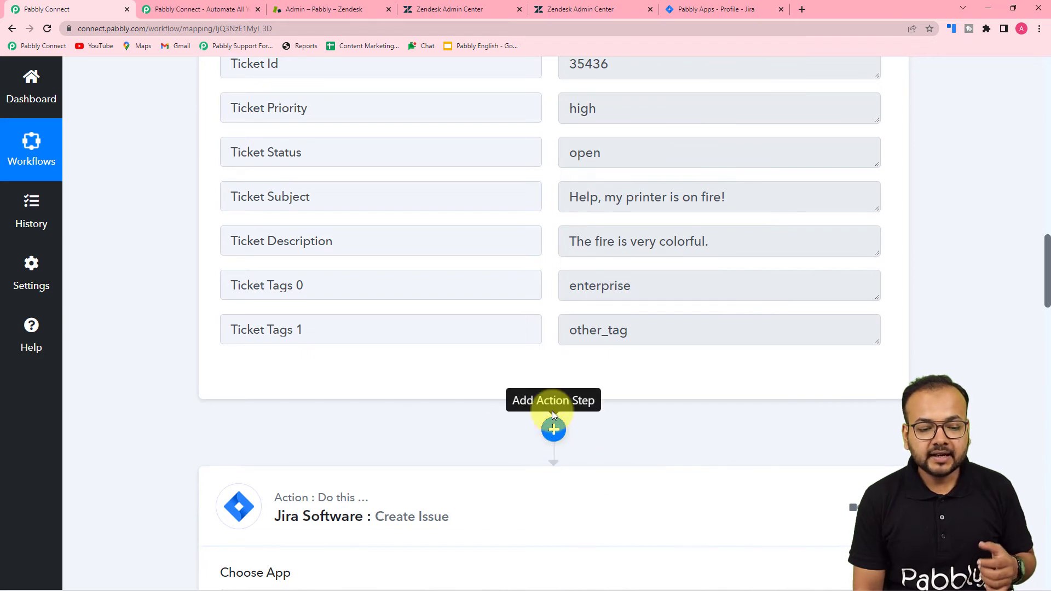
Insert a Date/Time Formatter step before the Jira step, using the Modify Current Date event
{"action": "left_click", "coordinate": [553, 430]}
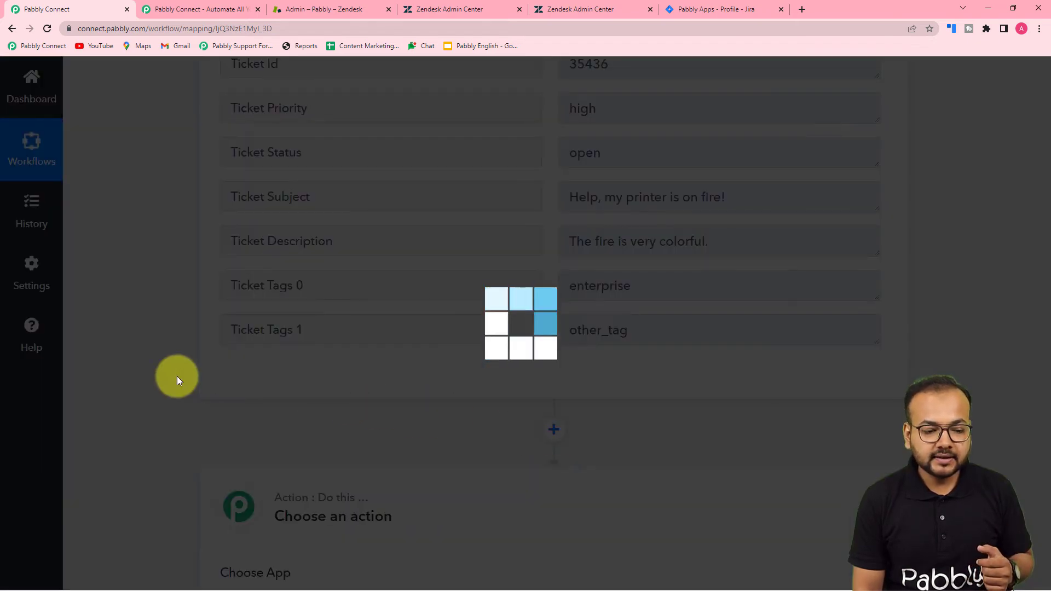
{"action": "scroll", "coordinate": [177, 376], "scroll_direction": "down", "scroll_amount": 4}
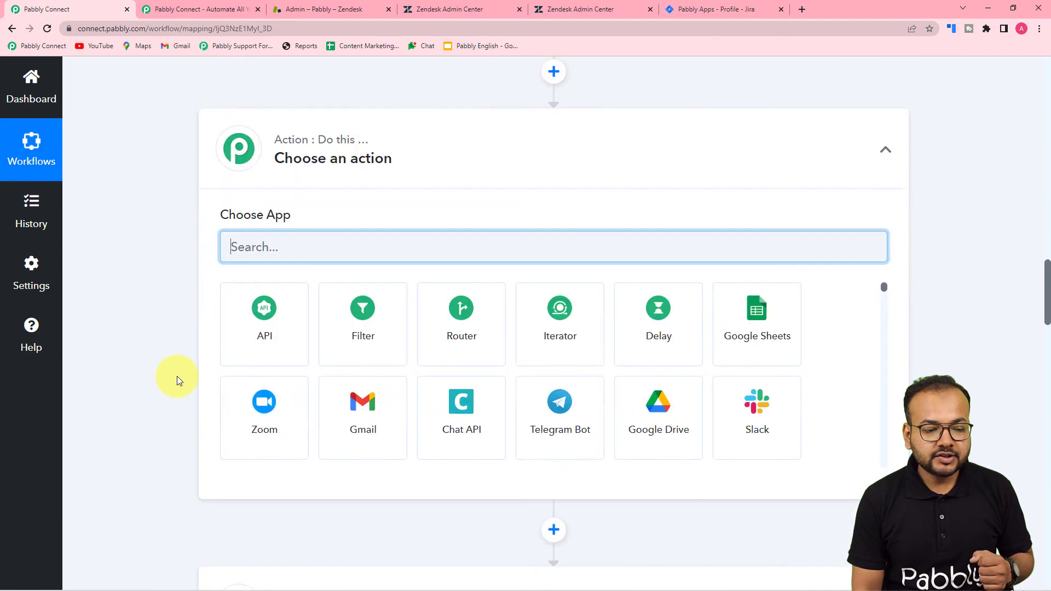
{"action": "left_click", "coordinate": [391, 253]}
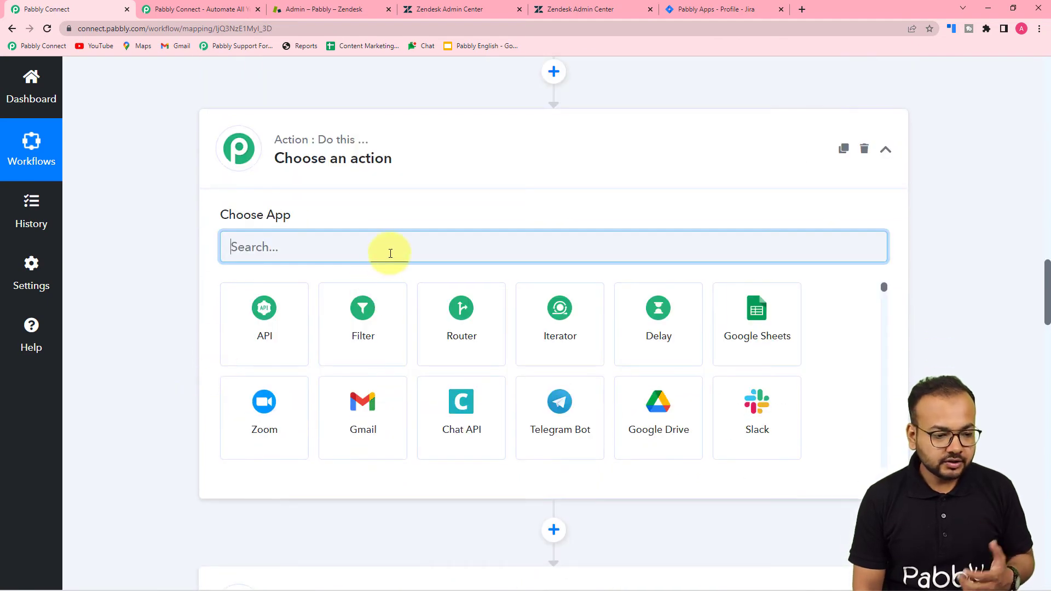
{"action": "type", "text": "date"}
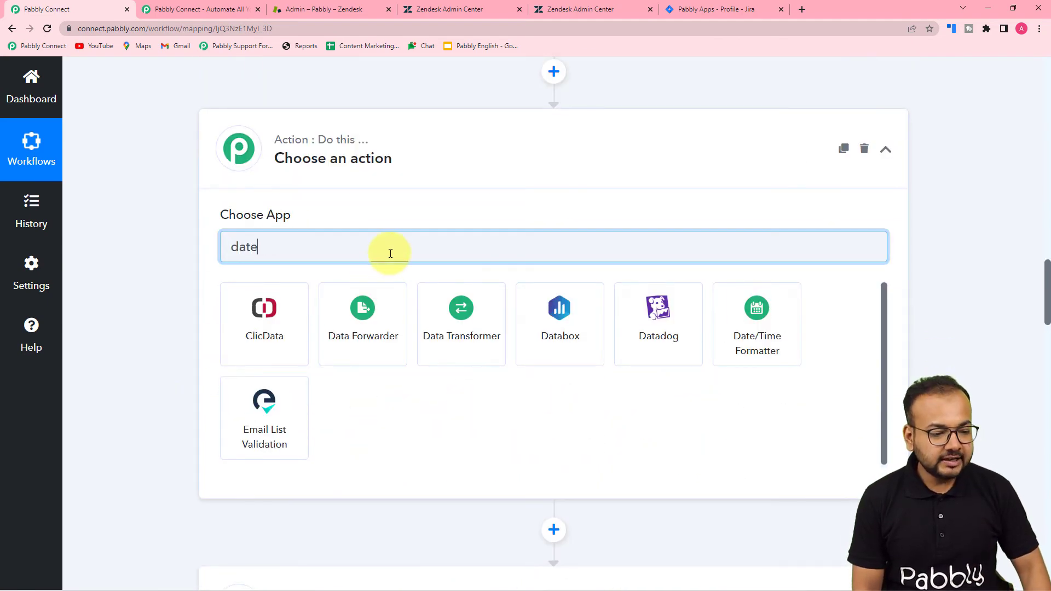
{"action": "left_click", "coordinate": [243, 335]}
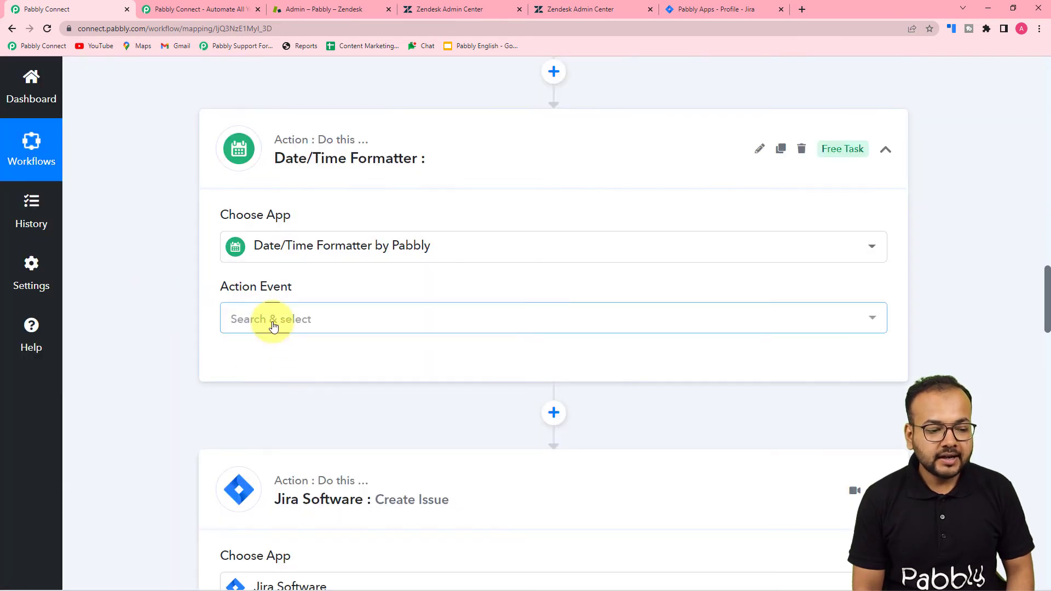
{"action": "left_click", "coordinate": [271, 321]}
{"action": "scroll", "coordinate": [279, 440], "scroll_direction": "down", "scroll_amount": 2}
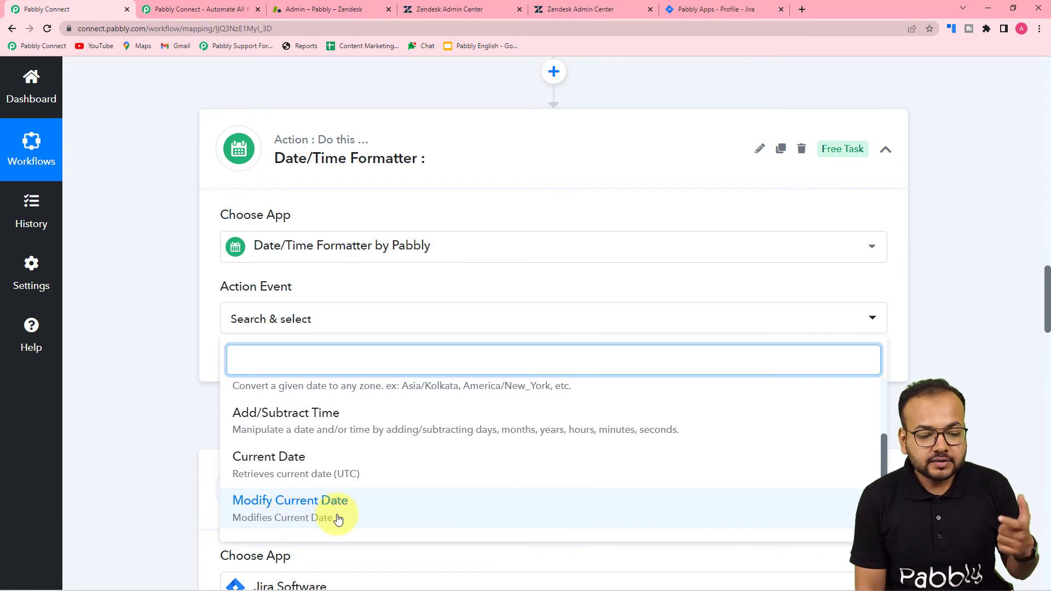
{"action": "left_click", "coordinate": [326, 519]}
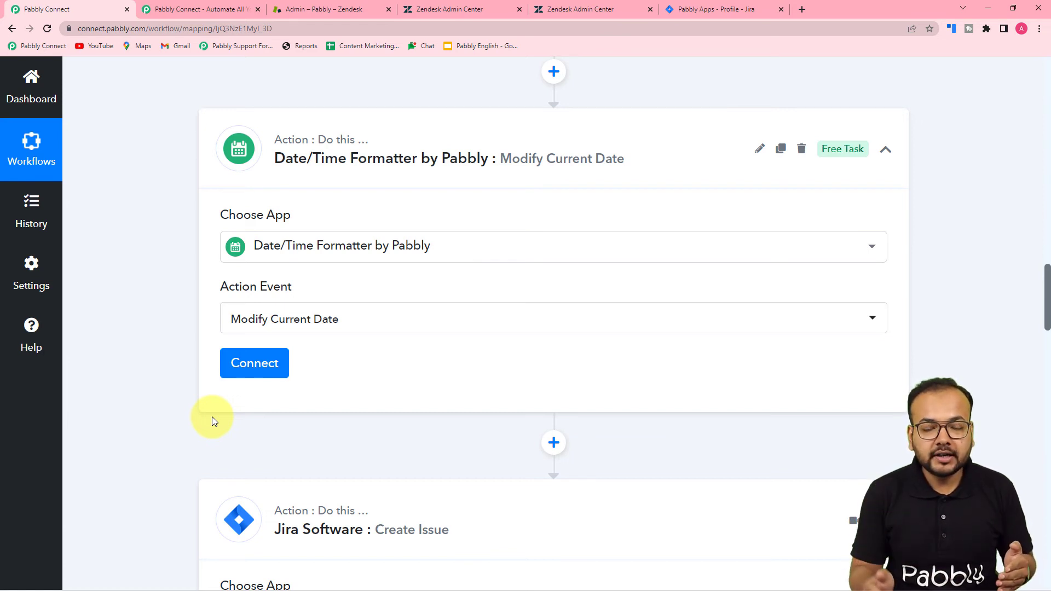
Connect the date step and set its Date Format to YYYY-MM-DDTHH:mm:ssZ
{"action": "left_click", "coordinate": [256, 366]}
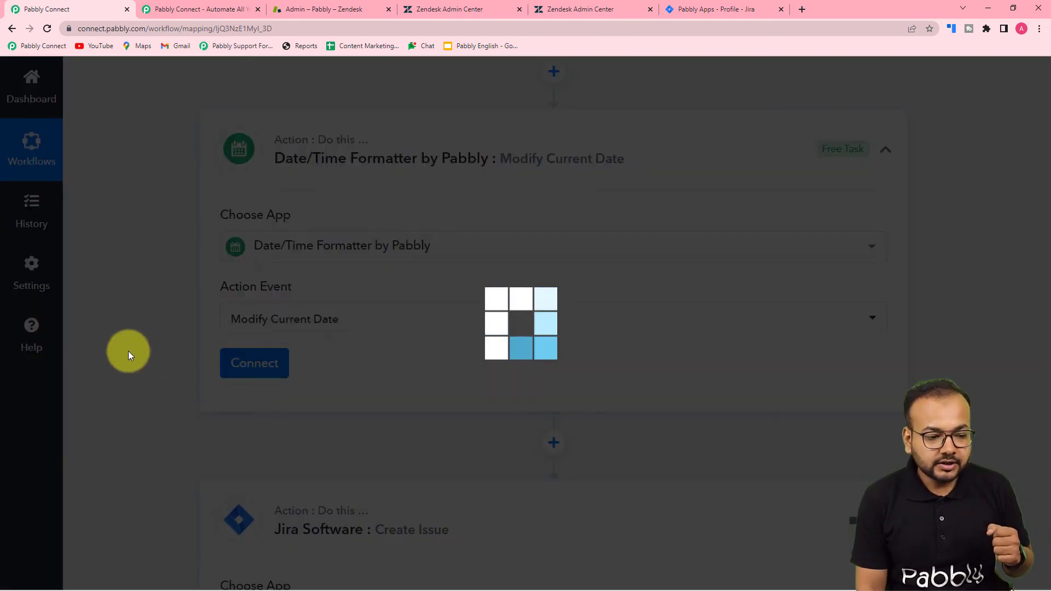
{"action": "scroll", "coordinate": [129, 351], "scroll_direction": "down", "scroll_amount": 4}
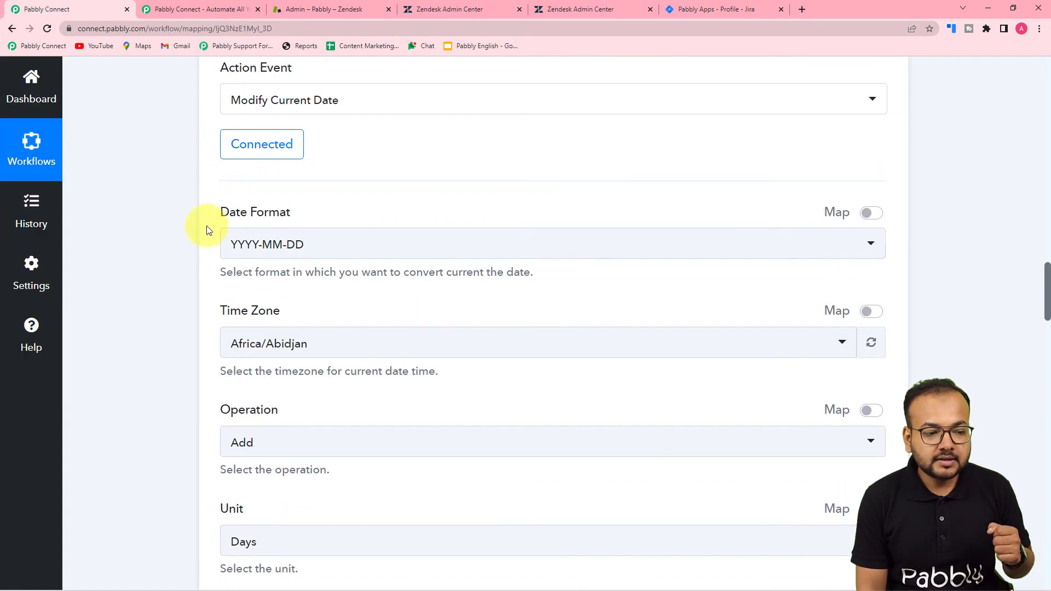
{"action": "scroll", "coordinate": [191, 254], "scroll_direction": "down", "scroll_amount": 8}
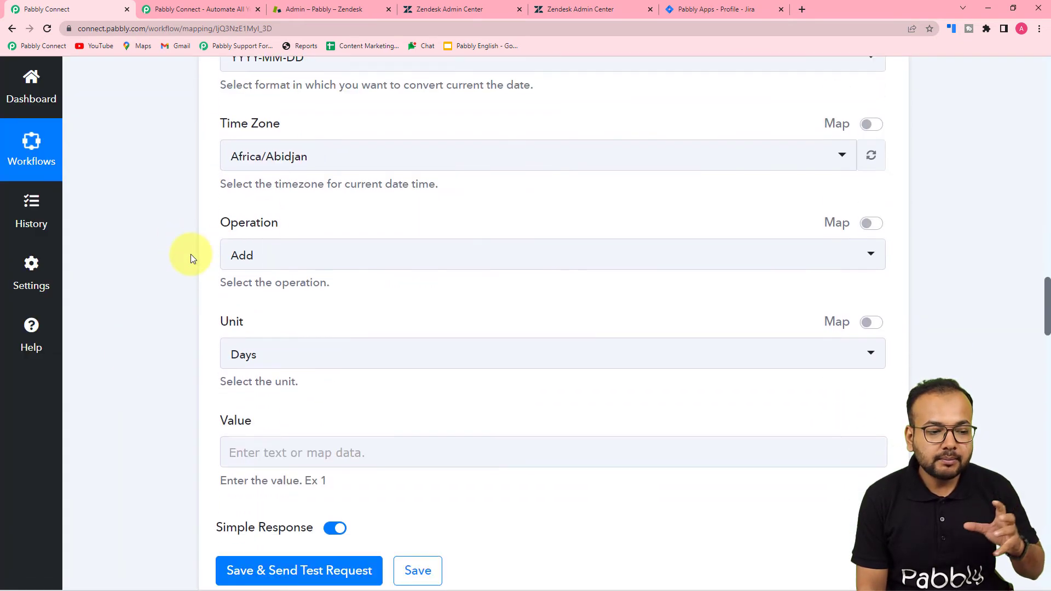
{"action": "scroll", "coordinate": [190, 254], "scroll_direction": "down", "scroll_amount": 20}
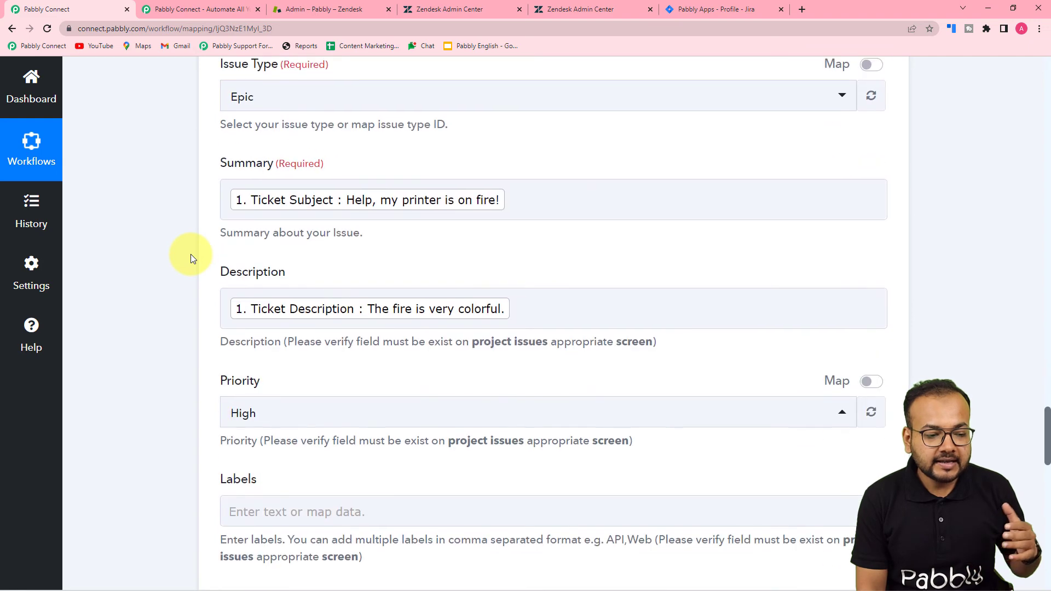
{"action": "scroll", "coordinate": [190, 254], "scroll_direction": "down", "scroll_amount": 7}
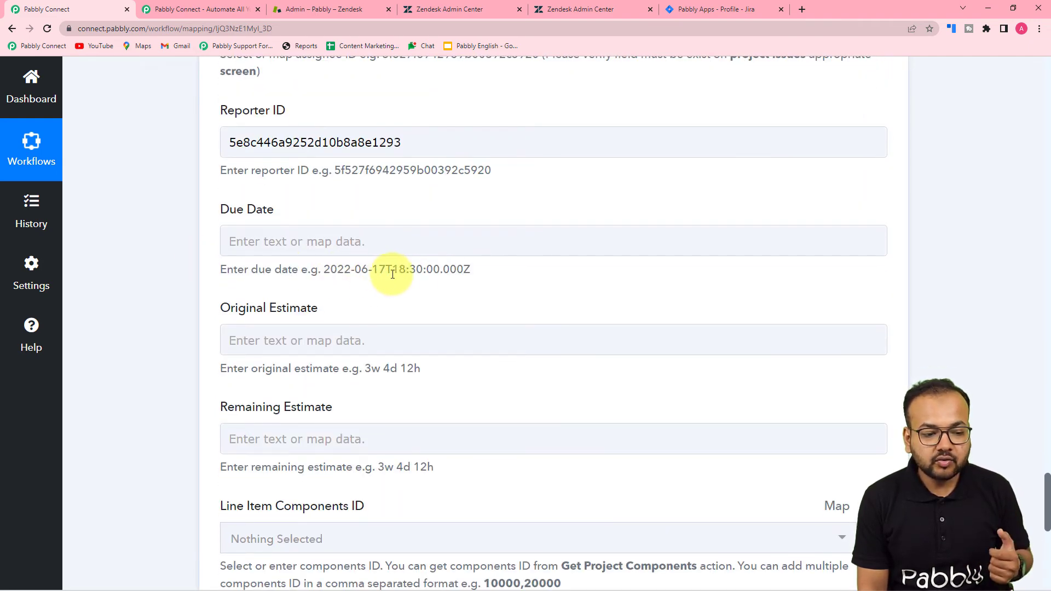
{"action": "scroll", "coordinate": [140, 245], "scroll_direction": "up", "scroll_amount": 20}
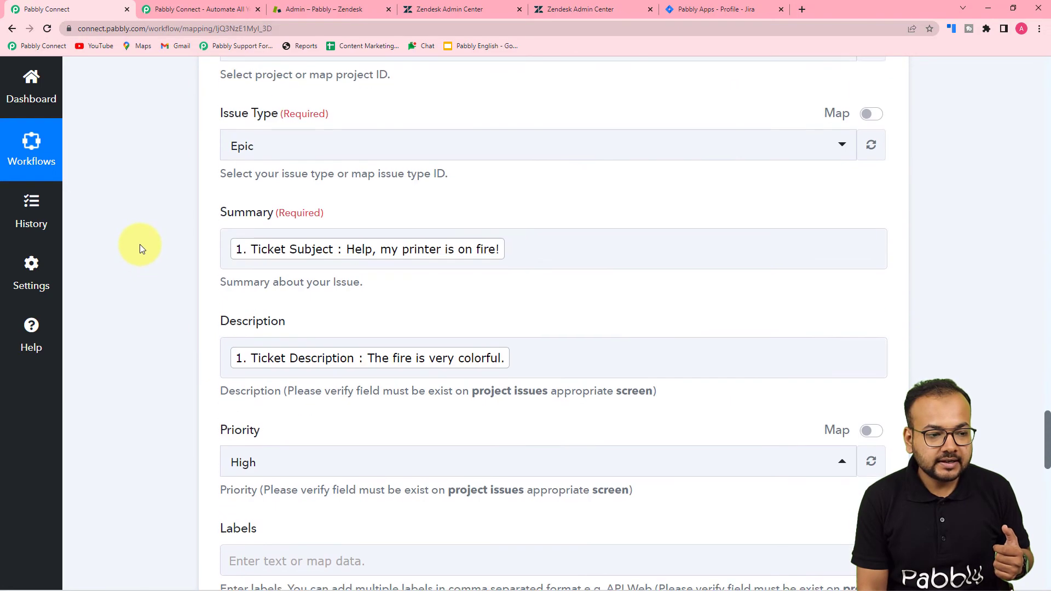
{"action": "scroll", "coordinate": [140, 244], "scroll_direction": "up", "scroll_amount": 6}
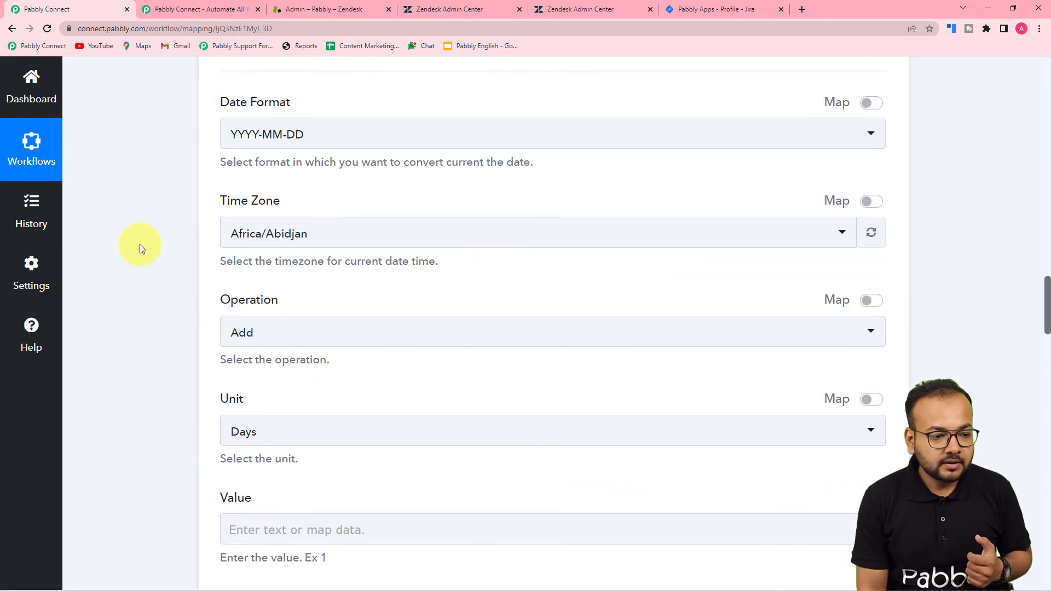
{"action": "left_click", "coordinate": [349, 259]}
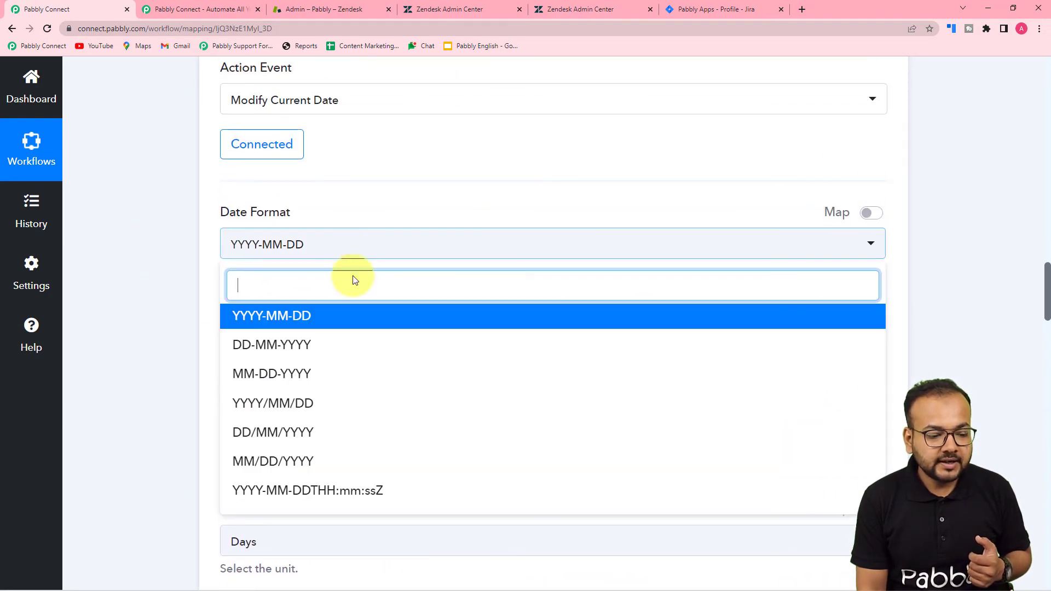
{"action": "left_click", "coordinate": [277, 493]}
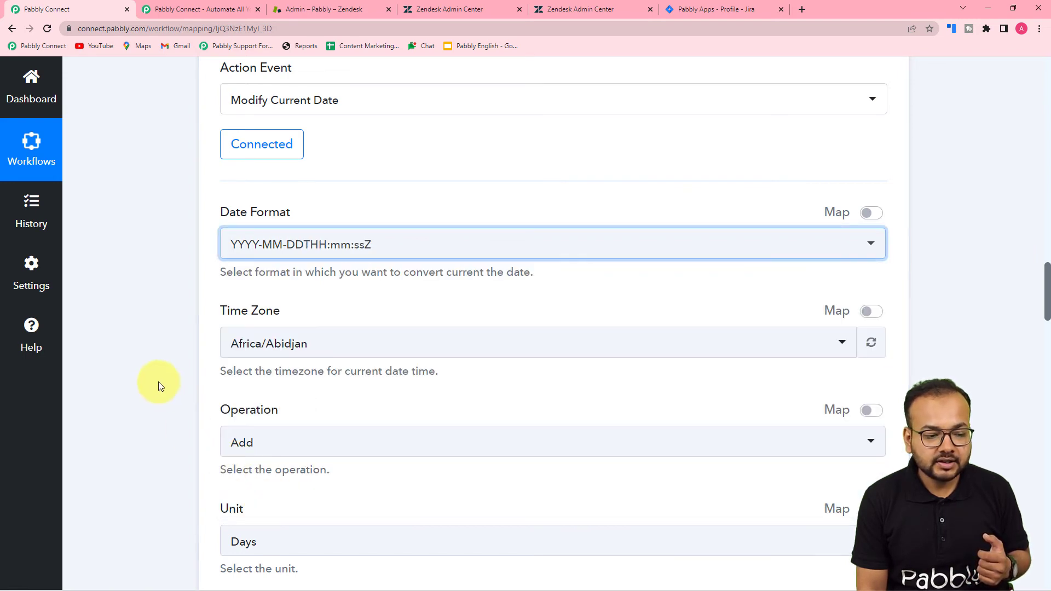
Set the date step's Time Zone to Asia/Kolkata
{"action": "scroll", "coordinate": [390, 204], "scroll_direction": "down", "scroll_amount": 3}
{"action": "left_click", "coordinate": [330, 183]}
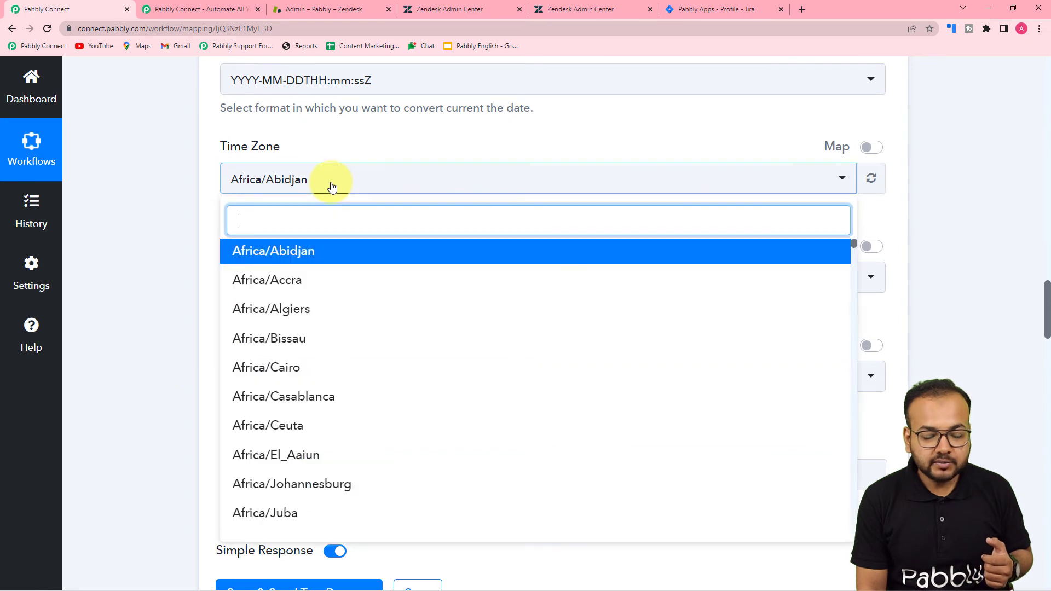
{"action": "type", "text": "kol"}
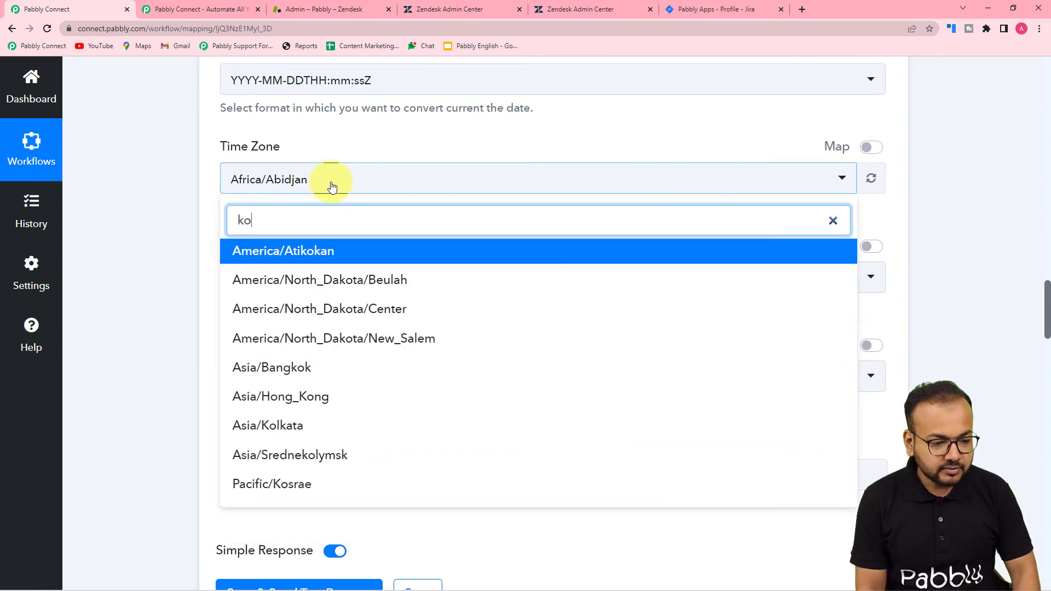
{"action": "left_click", "coordinate": [295, 255]}
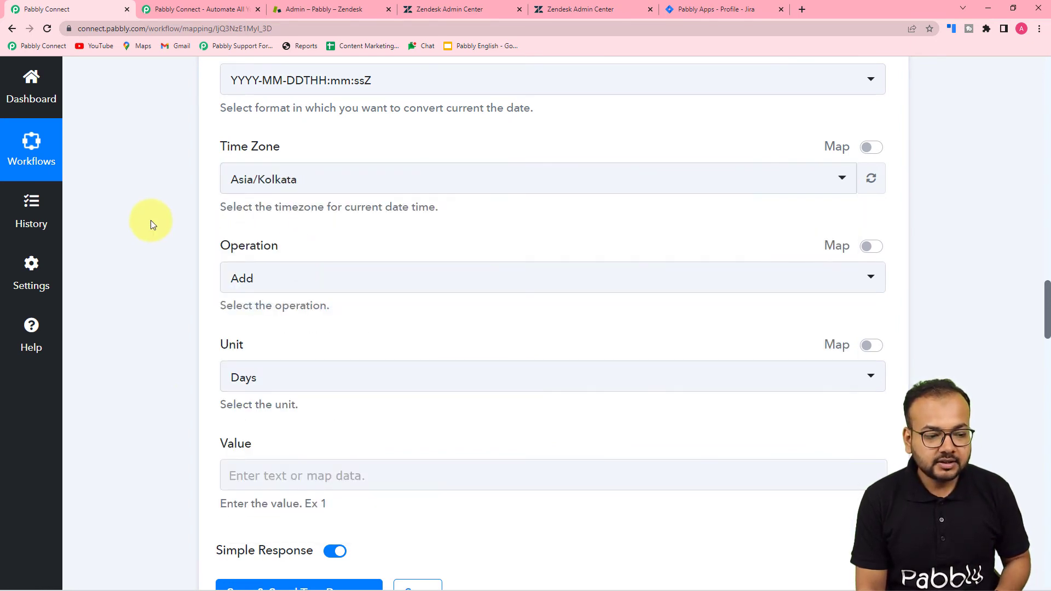
Set the operation to Add 1 Day, then save the step with a test request
{"action": "scroll", "coordinate": [150, 220], "scroll_direction": "down", "scroll_amount": 2}
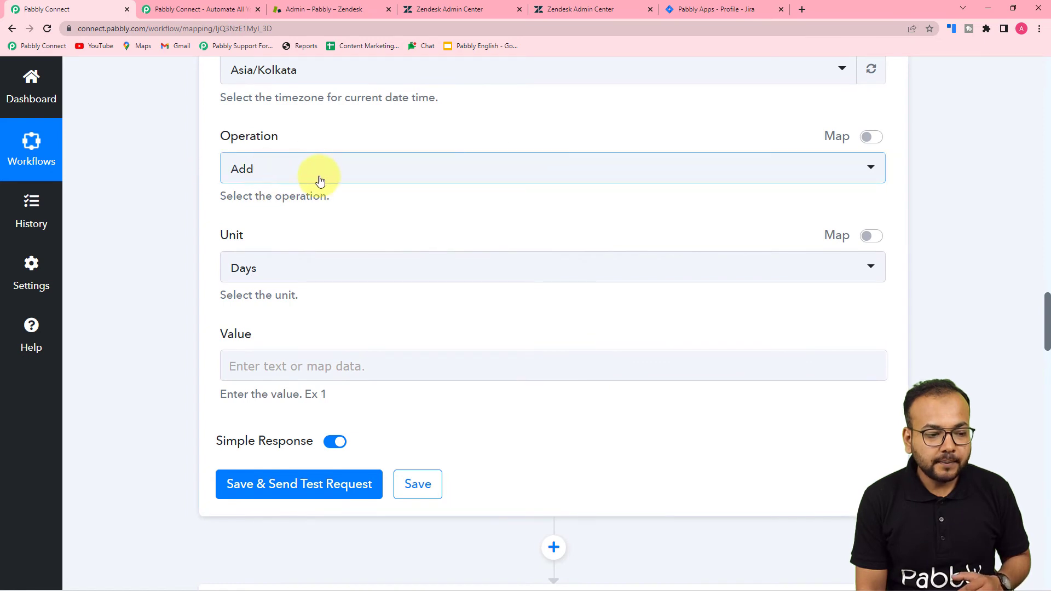
{"action": "left_click", "coordinate": [284, 167]}
{"action": "left_click", "coordinate": [283, 236]}
{"action": "scroll", "coordinate": [186, 211], "scroll_direction": "up", "scroll_amount": 3}
{"action": "scroll", "coordinate": [187, 211], "scroll_direction": "down", "scroll_amount": 2}
{"action": "scroll", "coordinate": [186, 209], "scroll_direction": "down", "scroll_amount": 3}
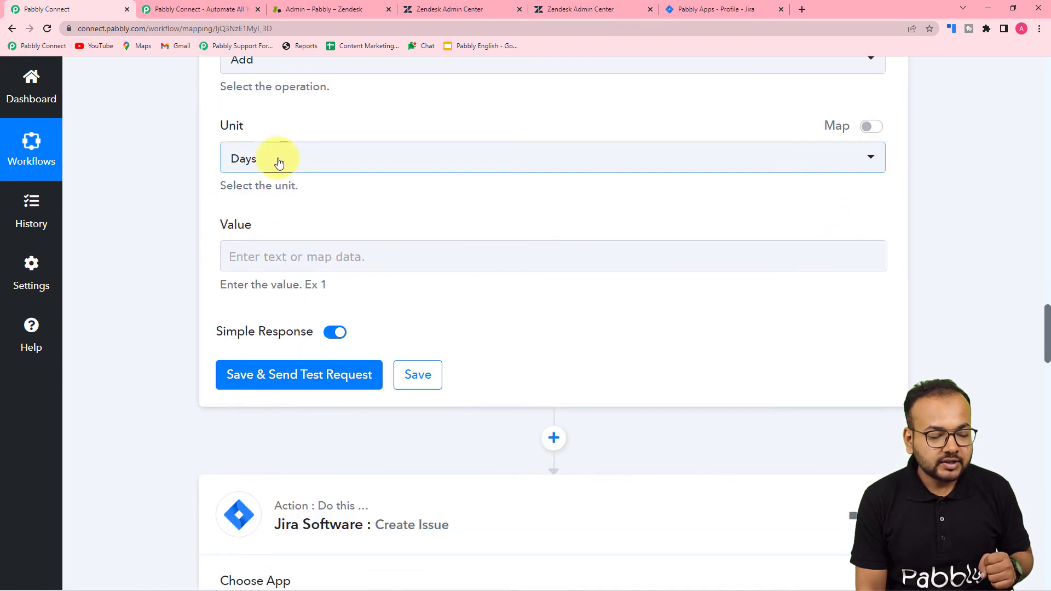
{"action": "left_click", "coordinate": [279, 163]}
{"action": "left_click", "coordinate": [270, 233]}
{"action": "left_click", "coordinate": [259, 255]}
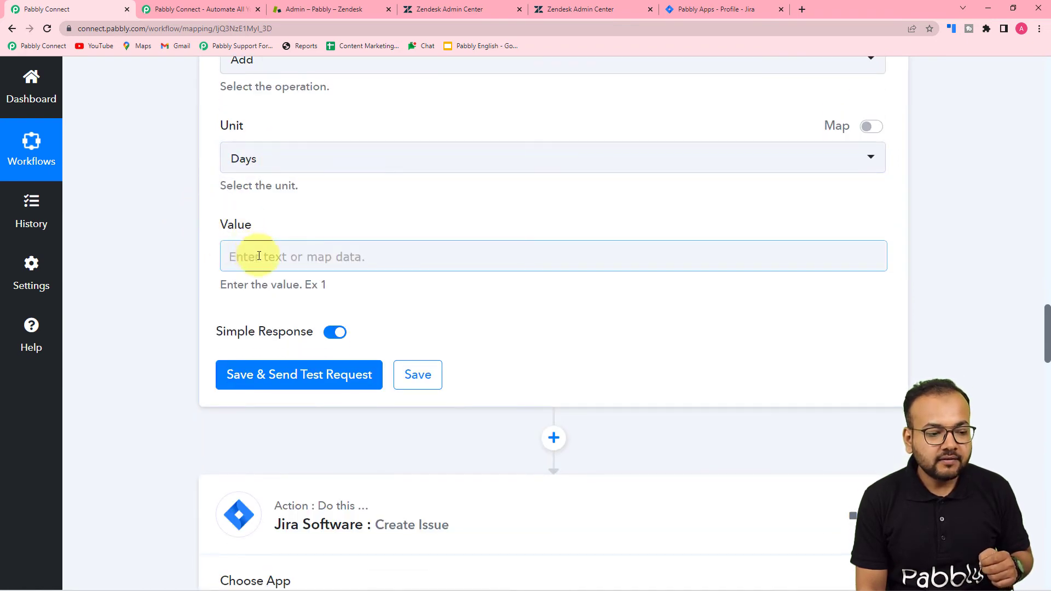
{"action": "left_click", "coordinate": [259, 256]}
{"action": "type", "text": "1"}
{"action": "left_click", "coordinate": [169, 249]}
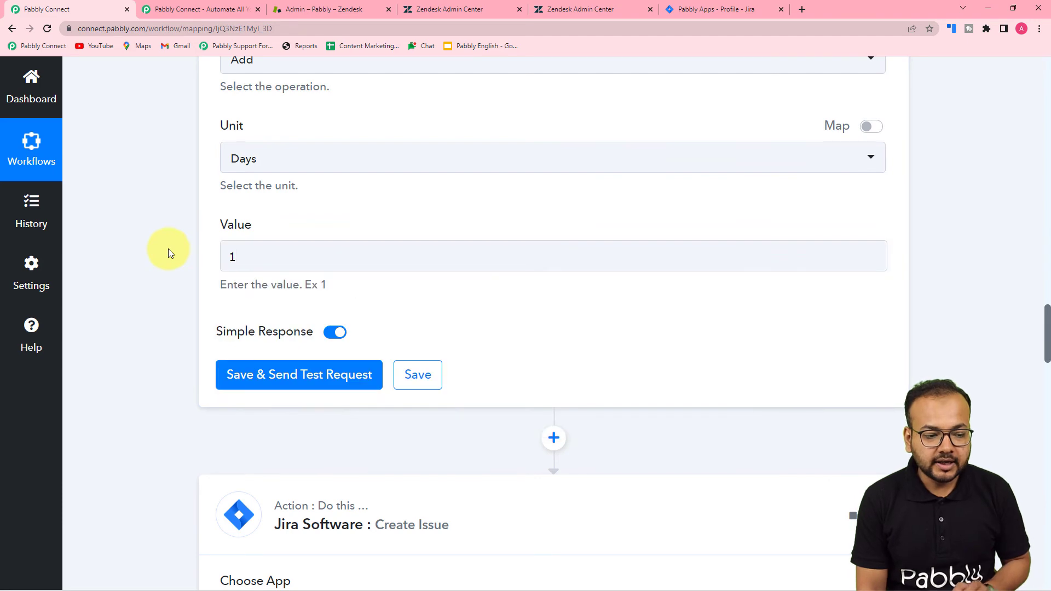
Test the date step, getting Datetime 2022-08-02T15:41:15+00:00, and return to the Jira form
{"action": "left_click", "coordinate": [241, 375]}
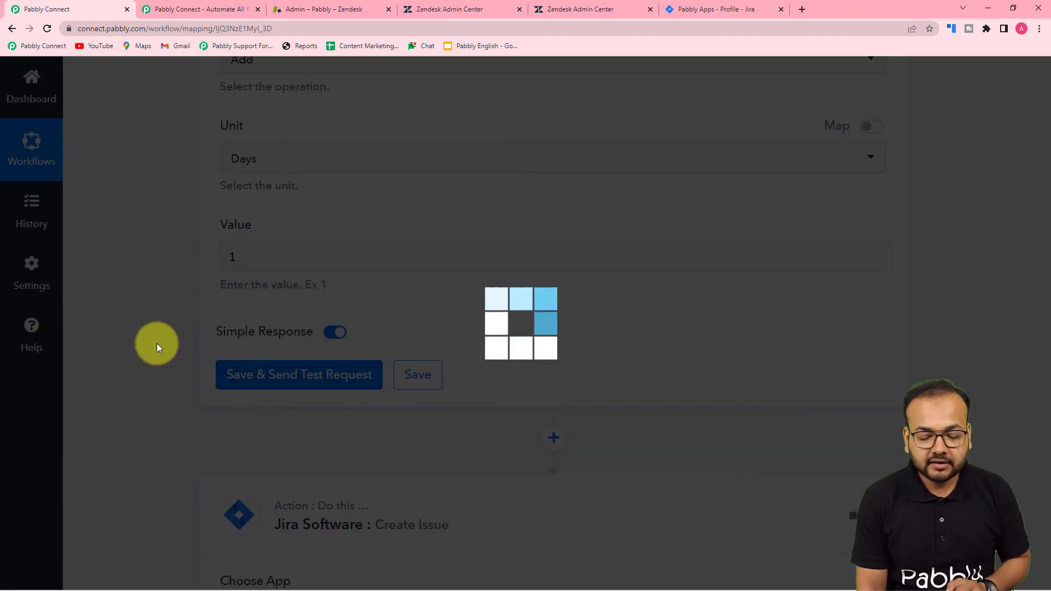
{"action": "scroll", "coordinate": [157, 343], "scroll_direction": "down", "scroll_amount": 3}
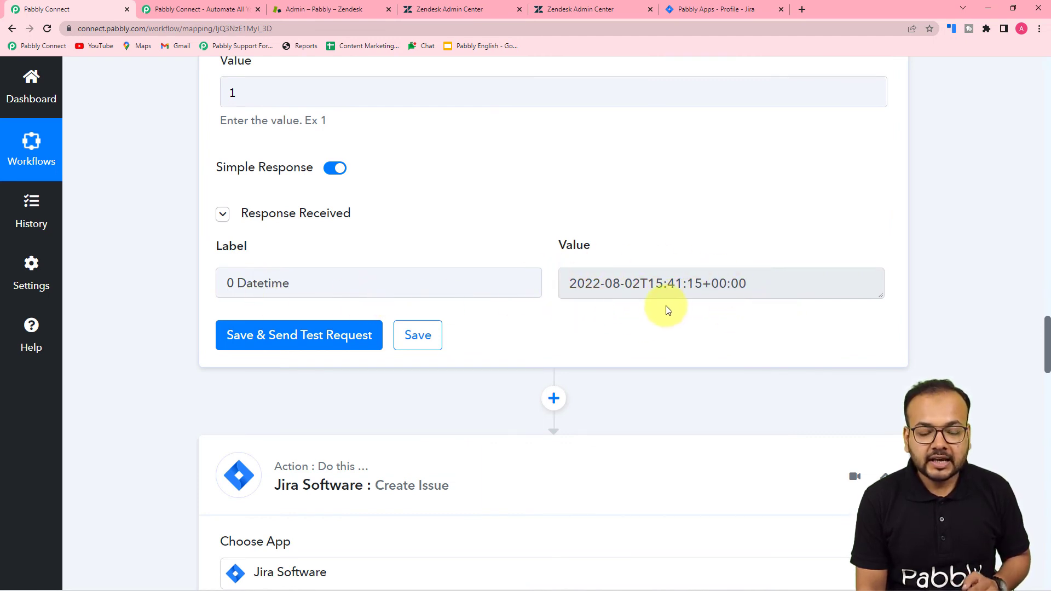
{"action": "scroll", "coordinate": [235, 323], "scroll_direction": "down", "scroll_amount": 12}
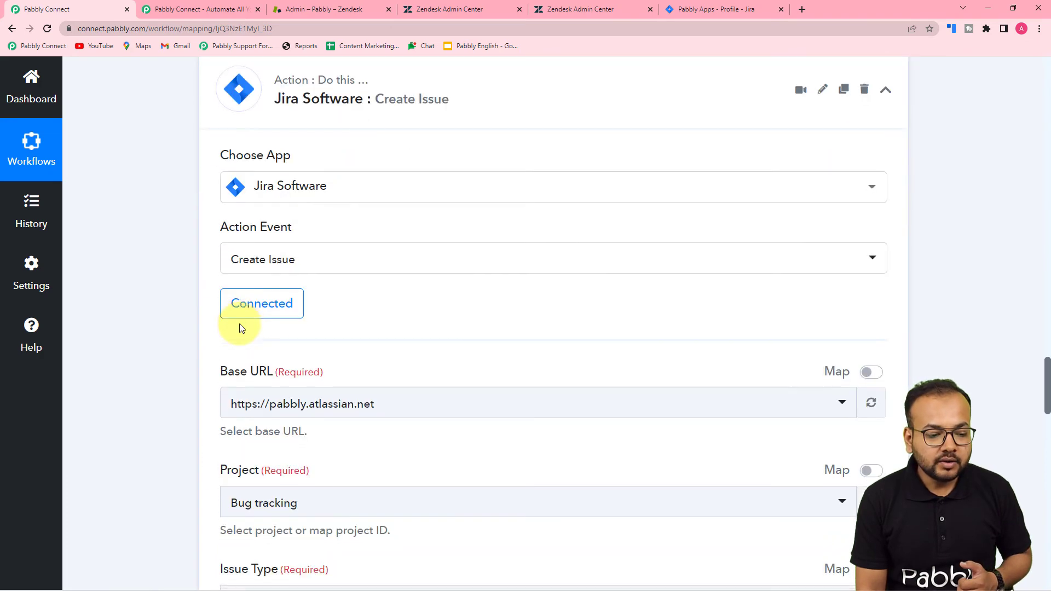
{"action": "scroll", "coordinate": [209, 334], "scroll_direction": "down", "scroll_amount": 13}
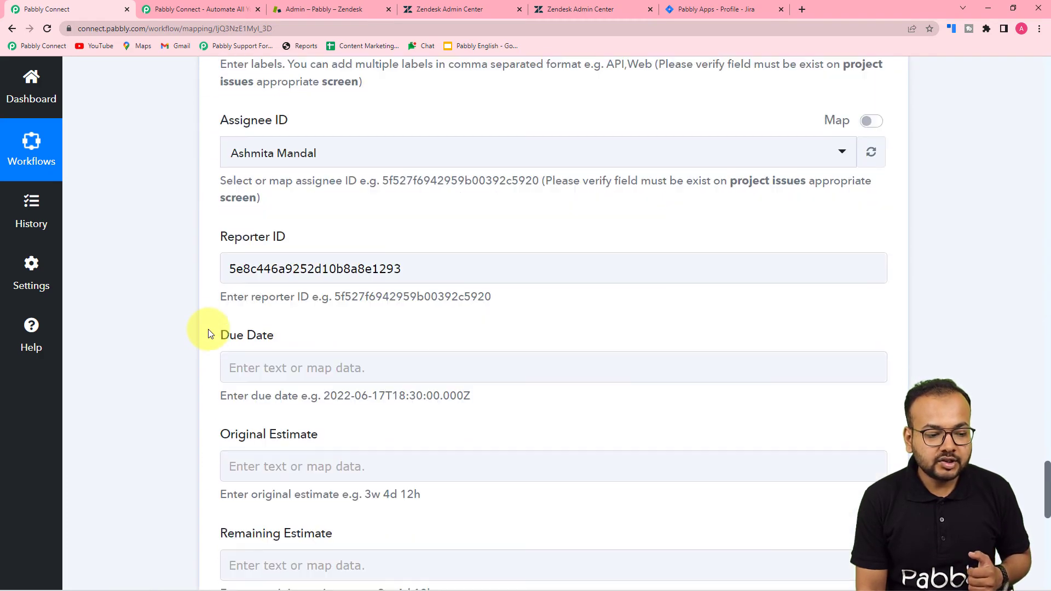
{"action": "scroll", "coordinate": [209, 334], "scroll_direction": "down", "scroll_amount": 2}
{"action": "left_click", "coordinate": [268, 256]}
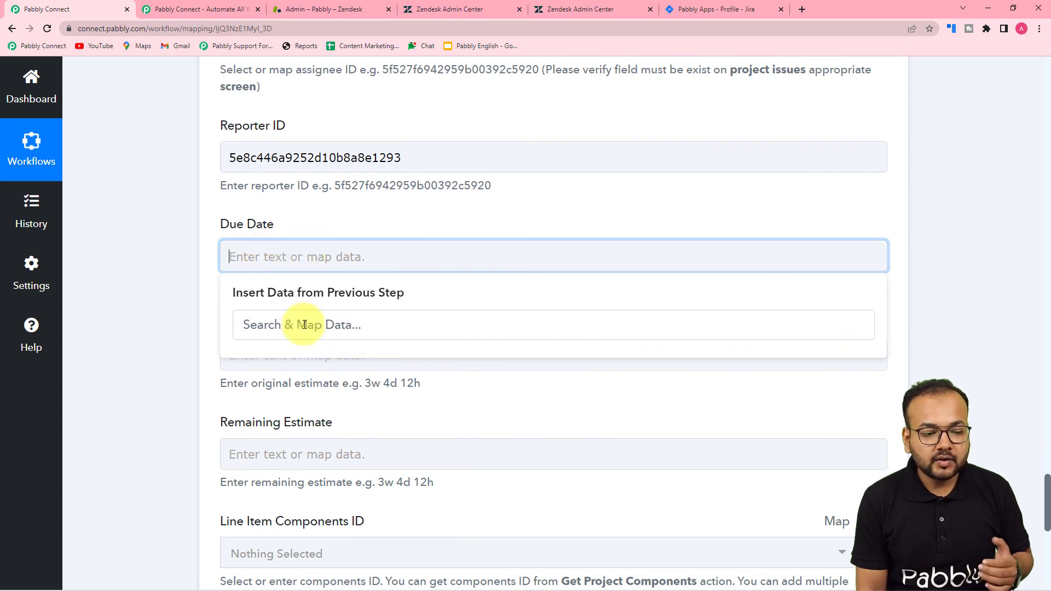
{"action": "scroll", "coordinate": [201, 366], "scroll_direction": "up", "scroll_amount": 15}
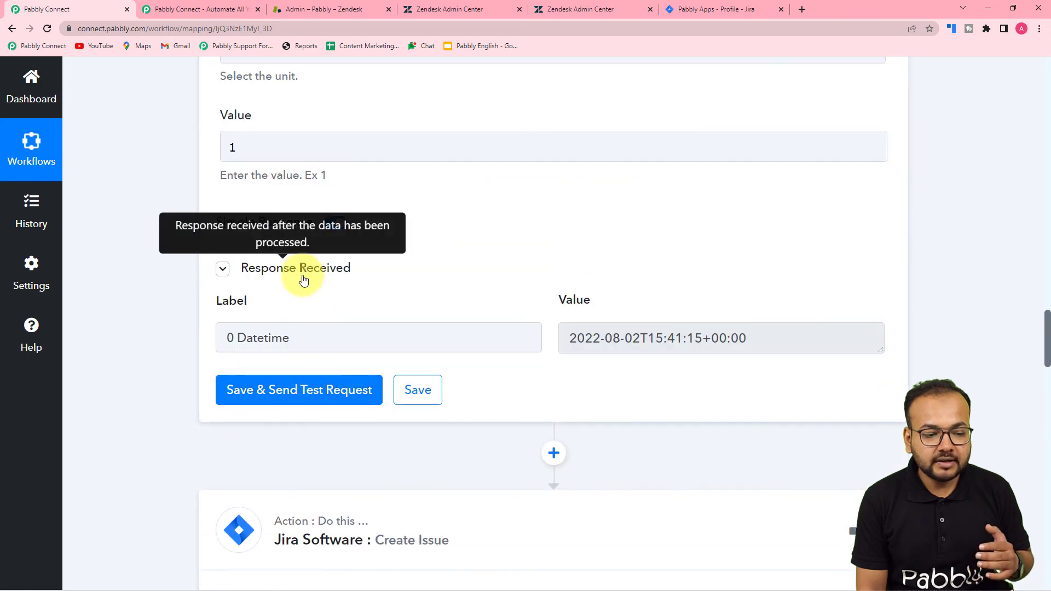
{"action": "scroll", "coordinate": [166, 359], "scroll_direction": "down", "scroll_amount": 9}
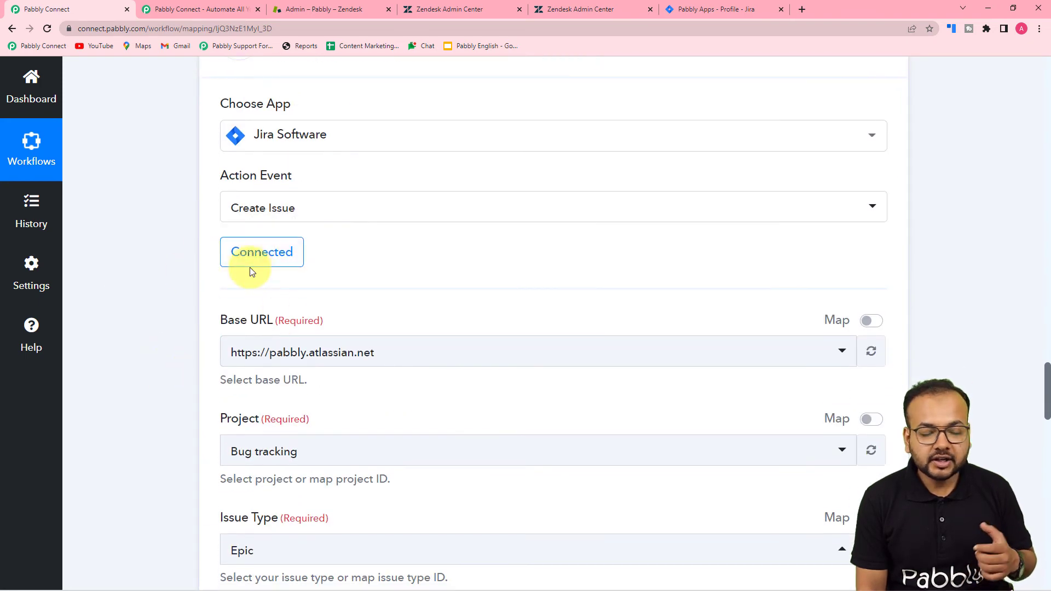
Keep the existing Jira Software #10 connection and re-save the Jira step
{"action": "left_click", "coordinate": [256, 250]}
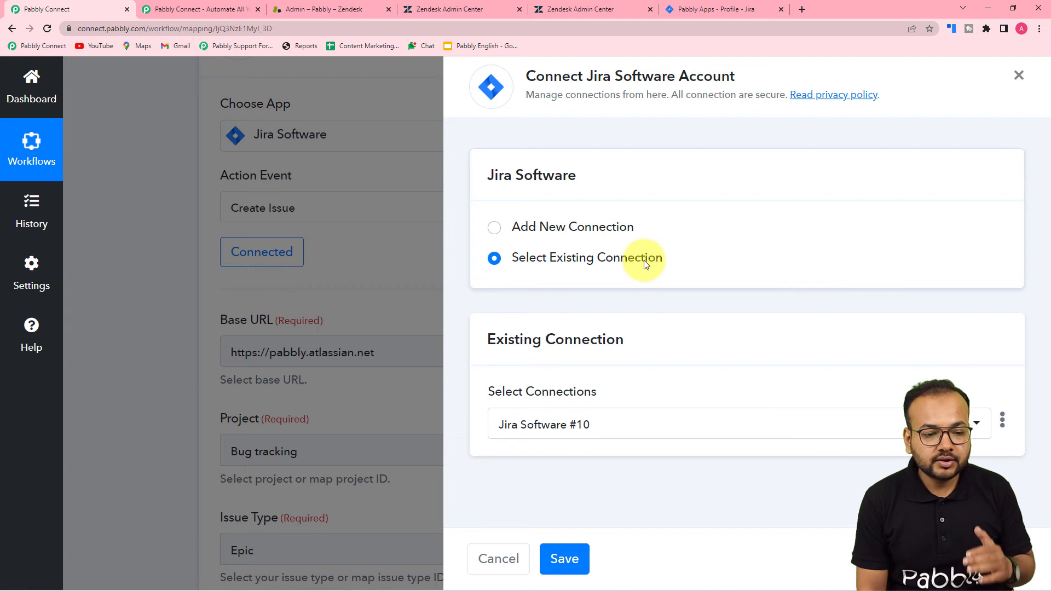
{"action": "left_click", "coordinate": [565, 559]}
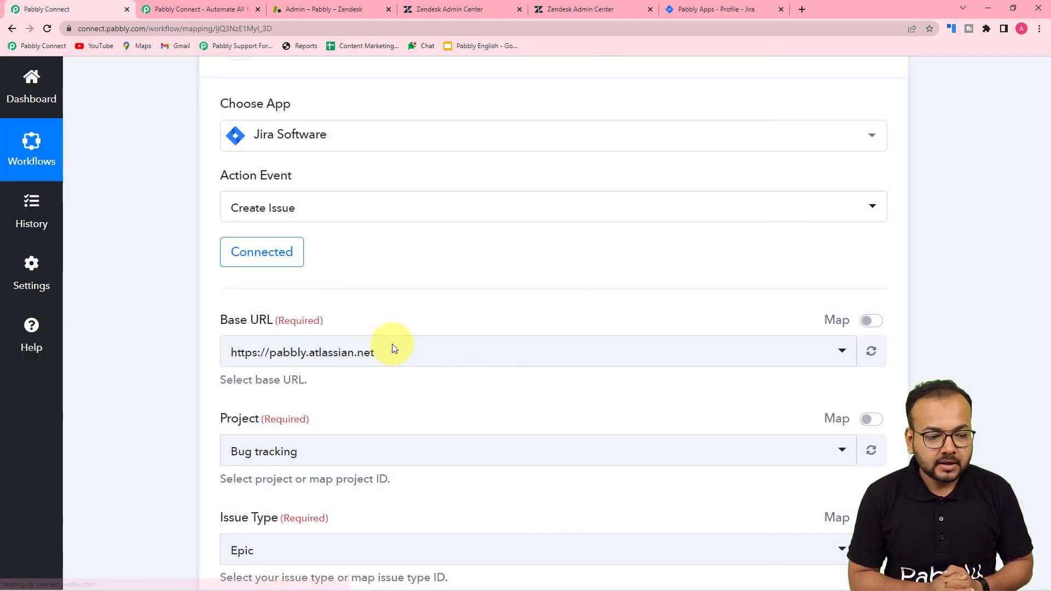
{"action": "scroll", "coordinate": [168, 221], "scroll_direction": "down", "scroll_amount": 8}
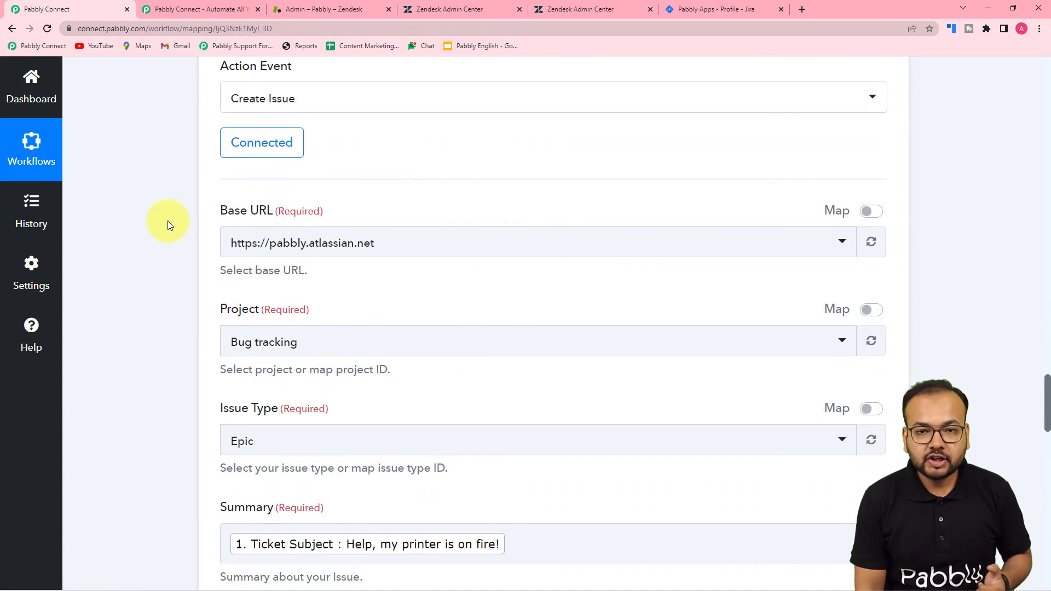
{"action": "scroll", "coordinate": [168, 221], "scroll_direction": "down", "scroll_amount": 12}
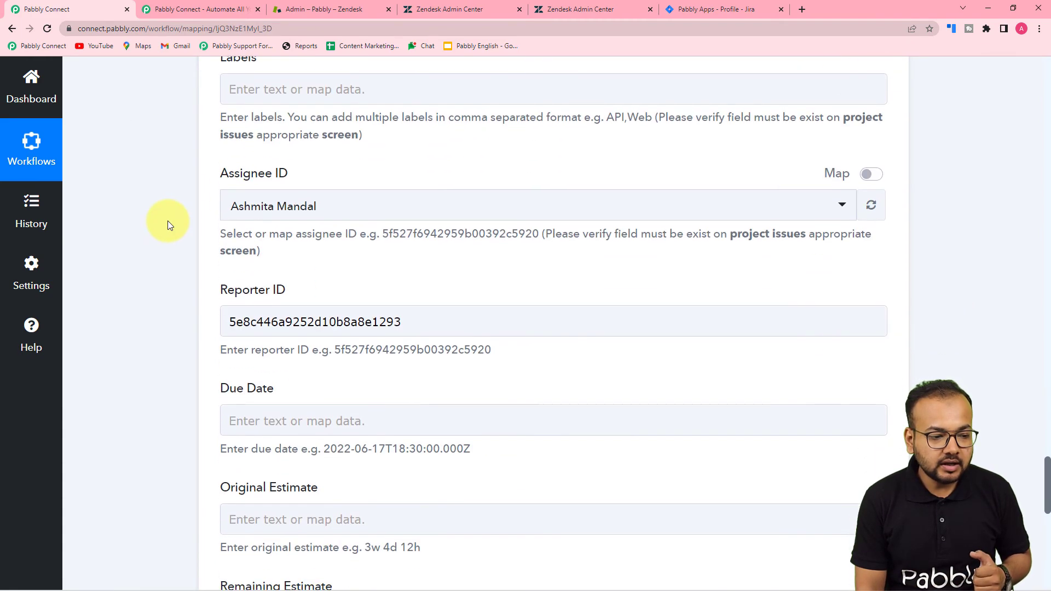
Map Due Date to the Date/Time Formatter's '2. 0 Datetime' output
{"action": "left_click", "coordinate": [270, 203]}
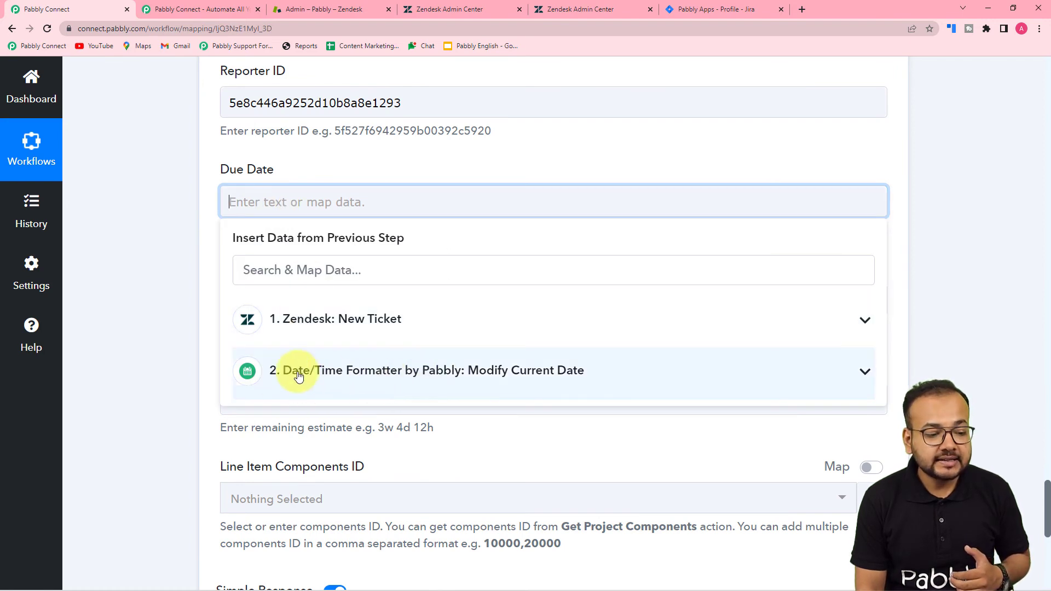
{"action": "left_click", "coordinate": [345, 380]}
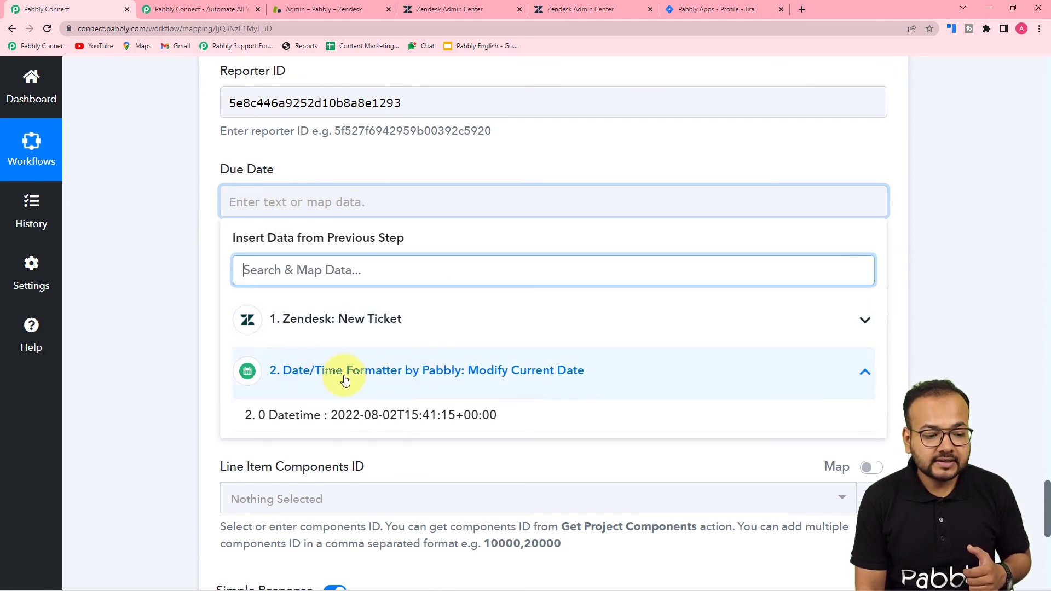
{"action": "left_click", "coordinate": [345, 418]}
{"action": "left_click", "coordinate": [168, 317]}
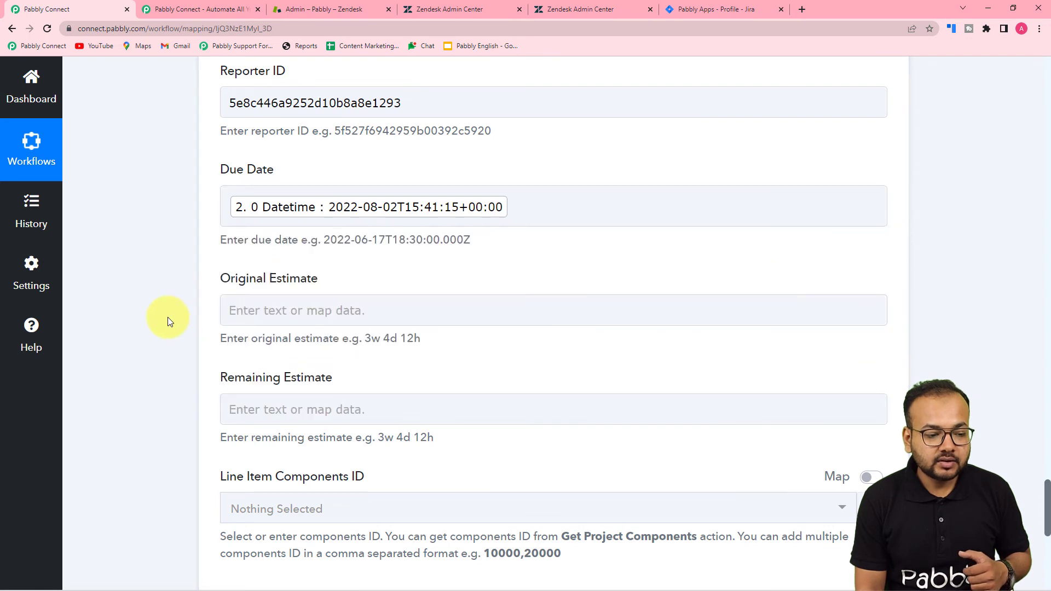
{"action": "scroll", "coordinate": [167, 317], "scroll_direction": "down", "scroll_amount": 2}
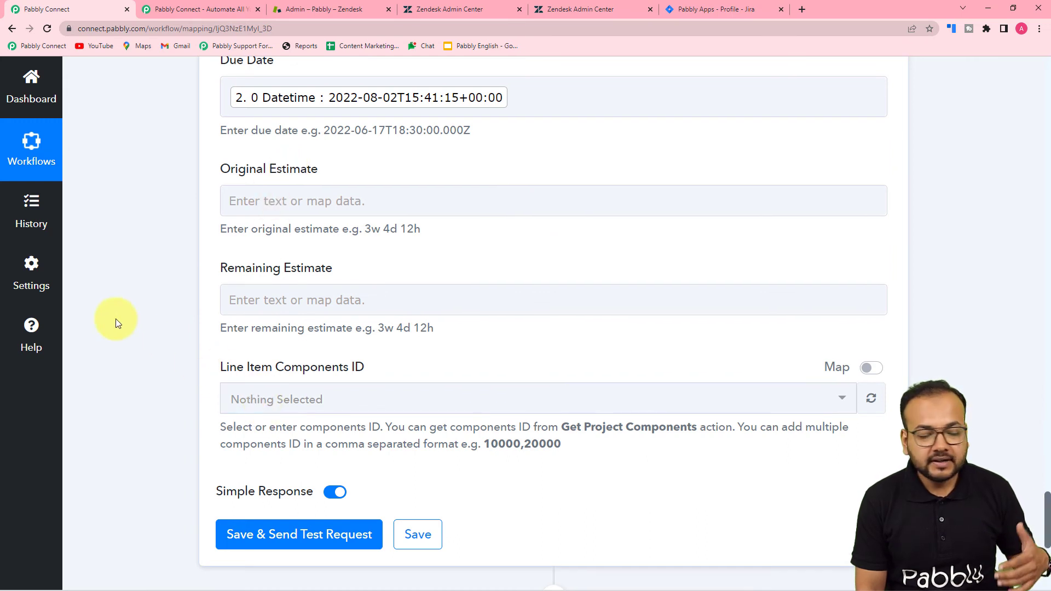
{"action": "scroll", "coordinate": [116, 317], "scroll_direction": "down", "scroll_amount": 2}
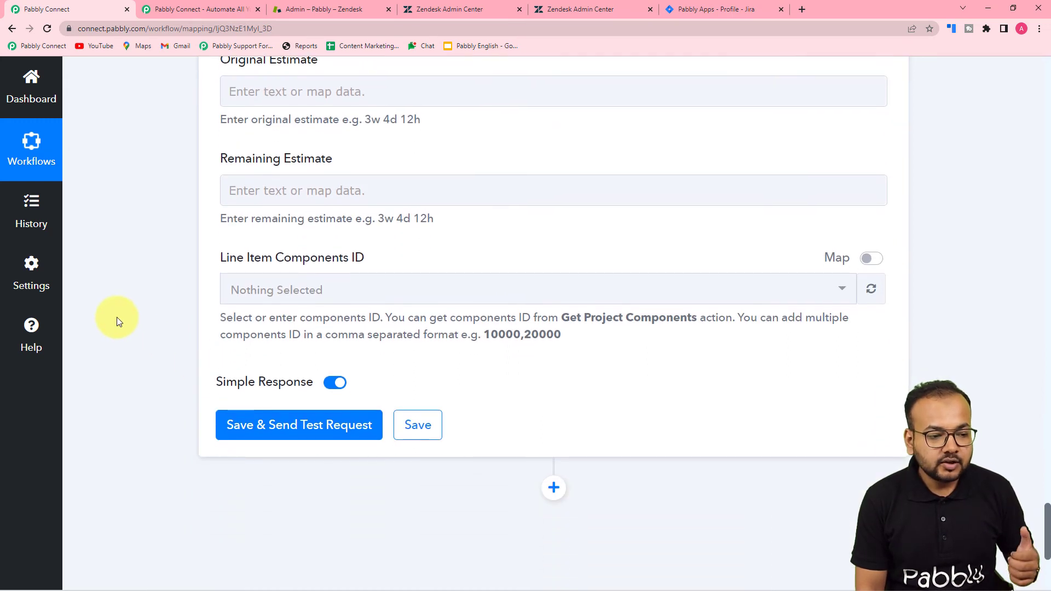
{"action": "scroll", "coordinate": [117, 317], "scroll_direction": "down", "scroll_amount": 2}
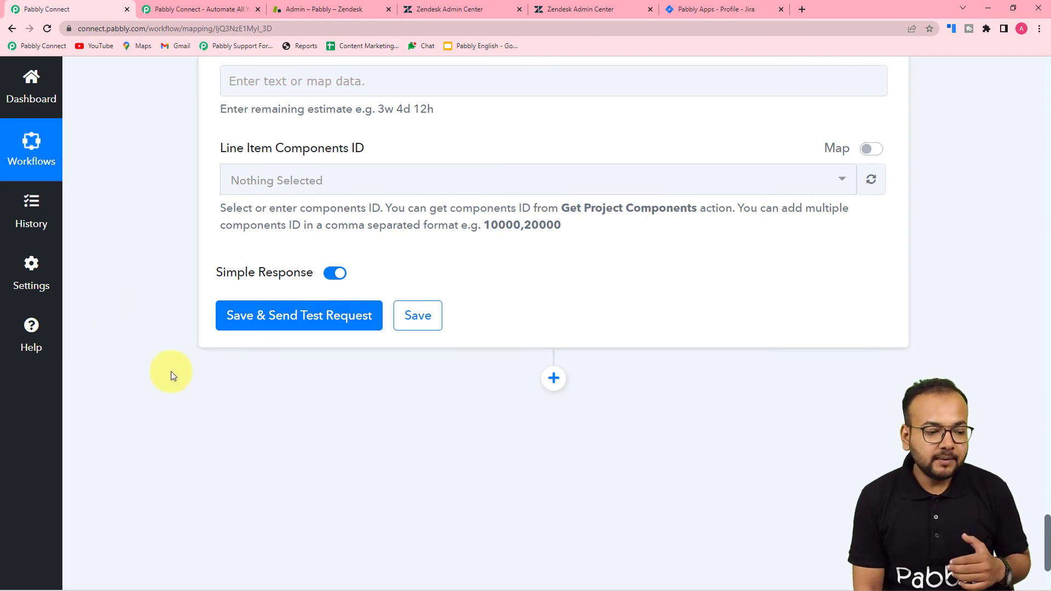
View the Bug tracking (BT) project's issues in Jira, newest BT-46, then return to Pabbly
{"action": "left_click", "coordinate": [698, 9]}
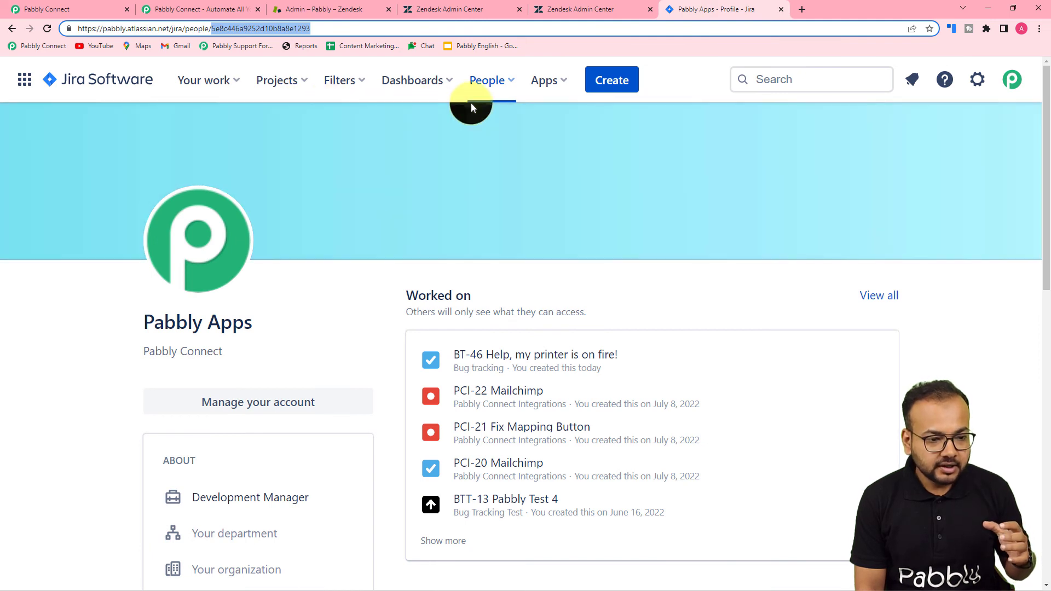
{"action": "left_click", "coordinate": [192, 80]}
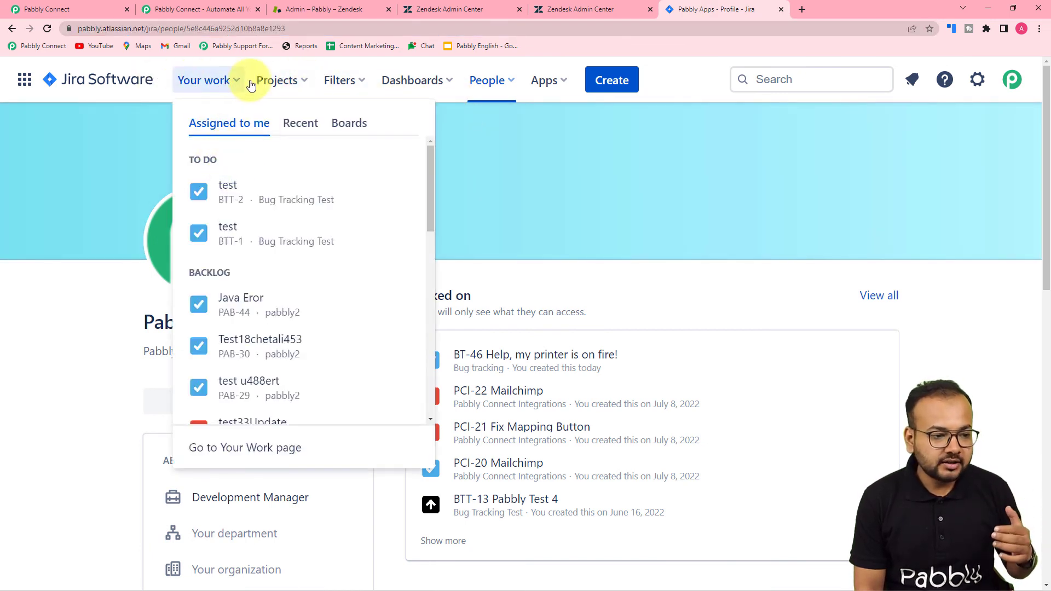
{"action": "left_click", "coordinate": [277, 80]}
{"action": "left_click", "coordinate": [306, 150]}
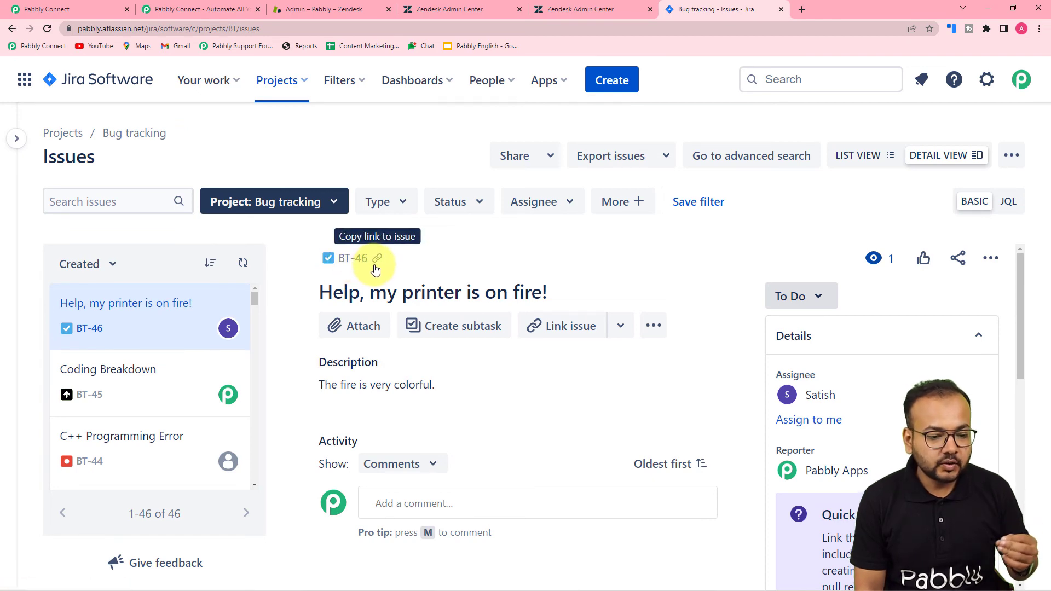
{"action": "left_click", "coordinate": [71, 8]}
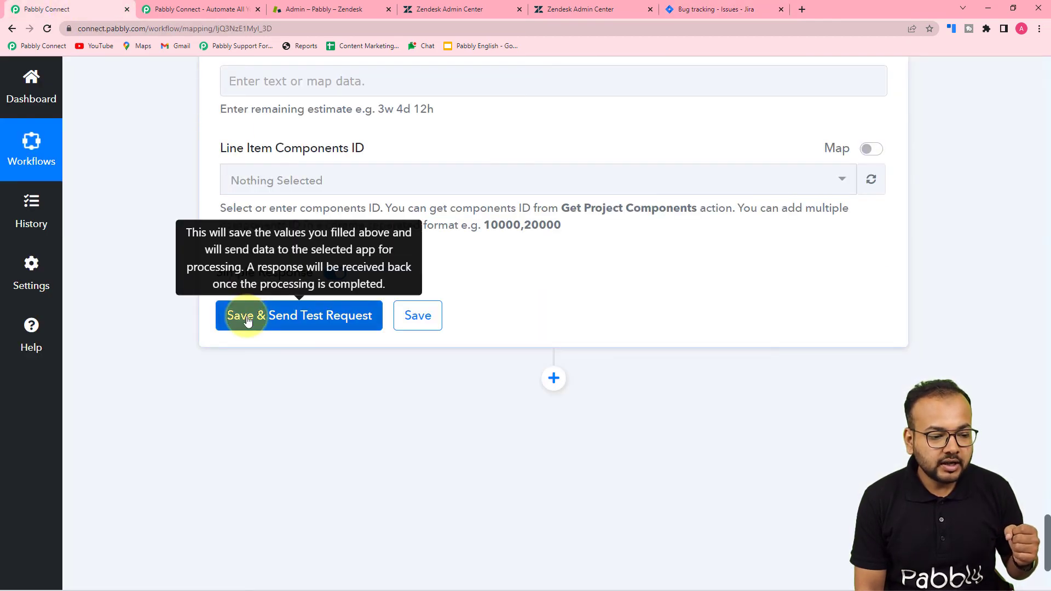
Save the Jira step and test it, creating issue BT-47 with Id 10830
{"action": "left_click", "coordinate": [247, 320]}
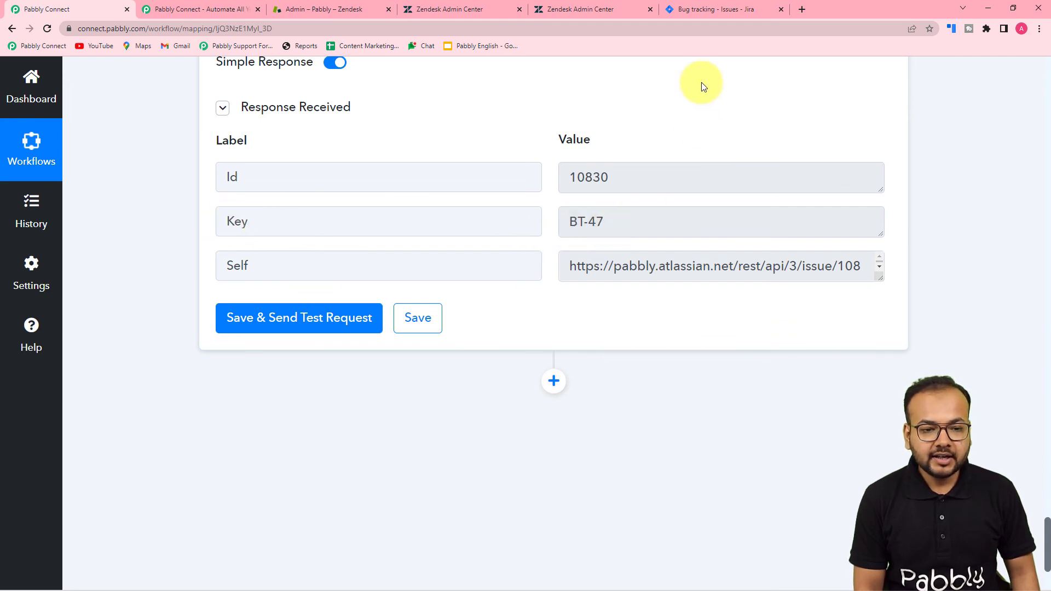
Reload Jira's Bug tracking issues to confirm BT-47 'Help, my printer is on fire!' exists
{"action": "left_click", "coordinate": [693, 12]}
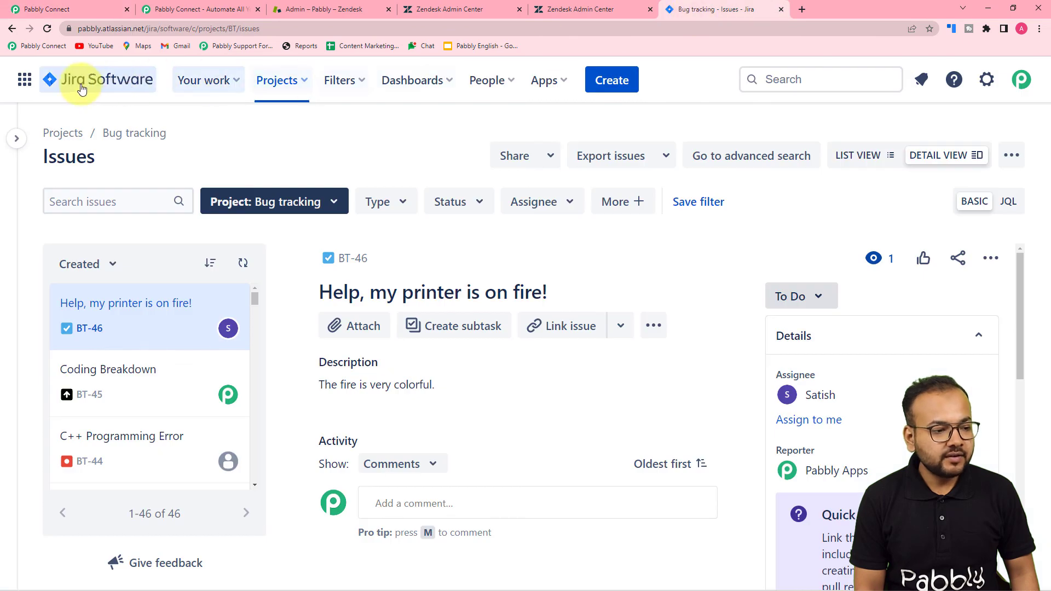
{"action": "left_click", "coordinate": [47, 30]}
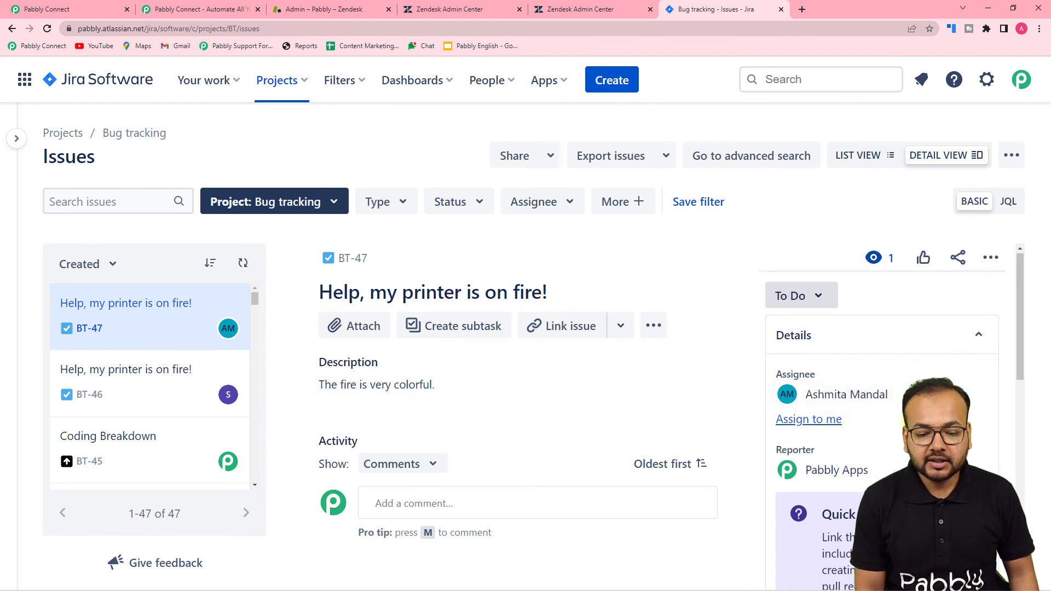
{"action": "scroll", "coordinate": [931, 416], "scroll_direction": "down", "scroll_amount": 3}
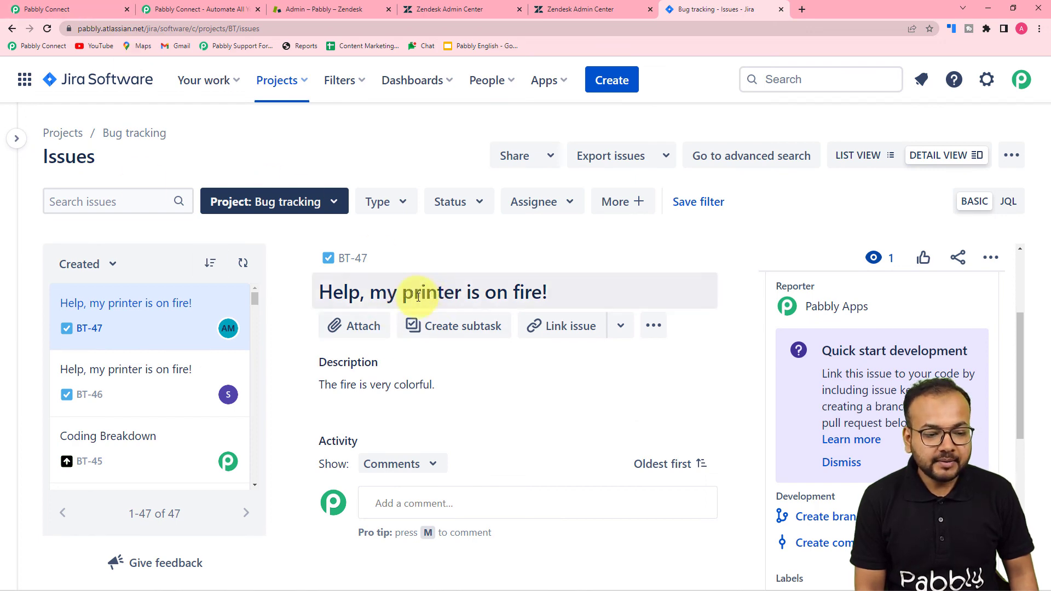
{"action": "left_click", "coordinate": [87, 9]}
Review the Jira step's mapped ticket Description field, leaving it unchanged
{"action": "scroll", "coordinate": [236, 278], "scroll_direction": "up", "scroll_amount": 5}
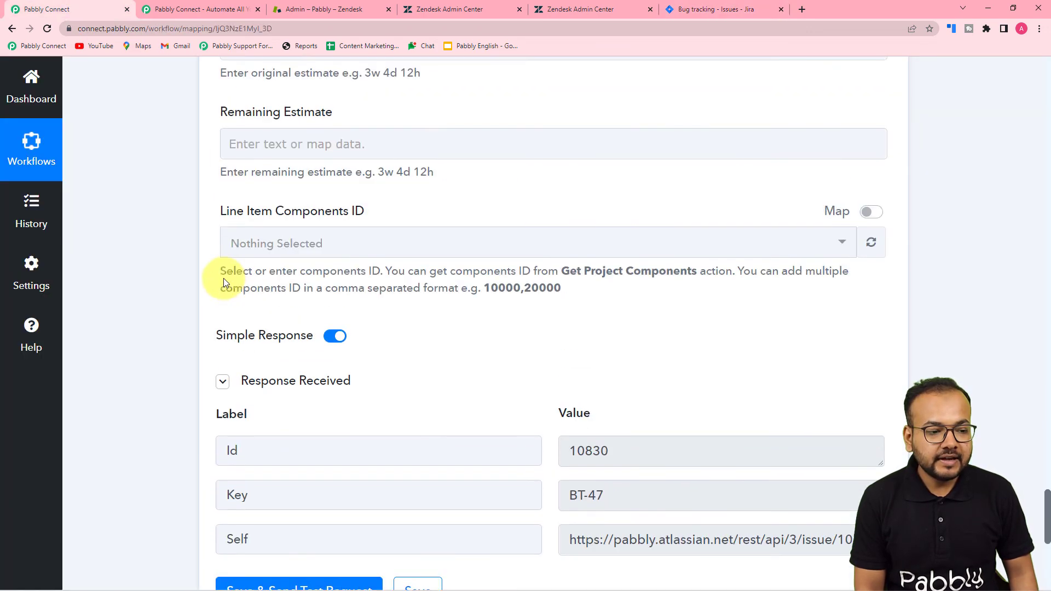
{"action": "scroll", "coordinate": [238, 282], "scroll_direction": "up", "scroll_amount": 15}
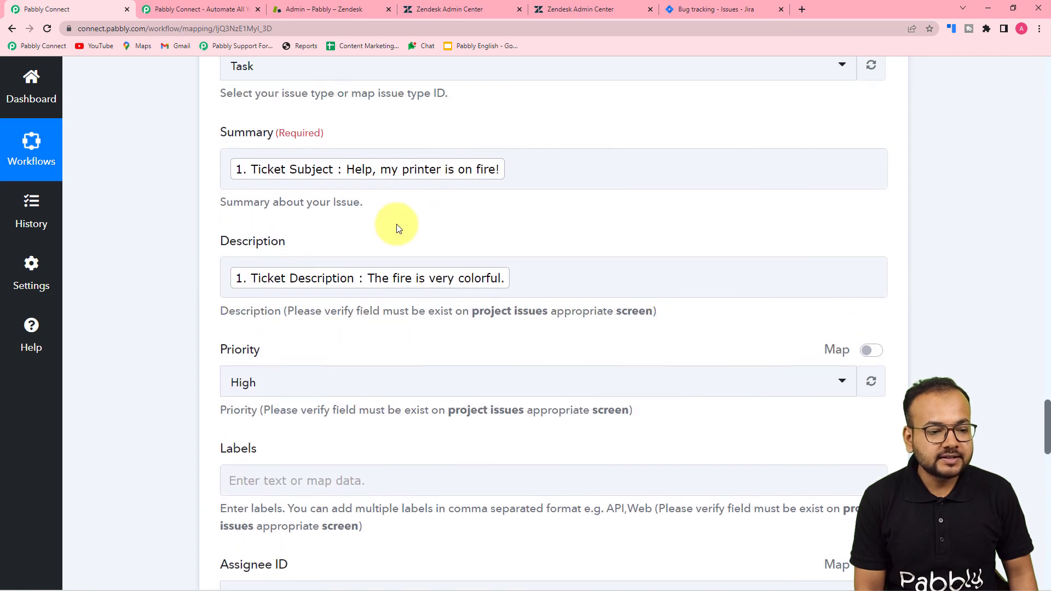
{"action": "left_click", "coordinate": [351, 286]}
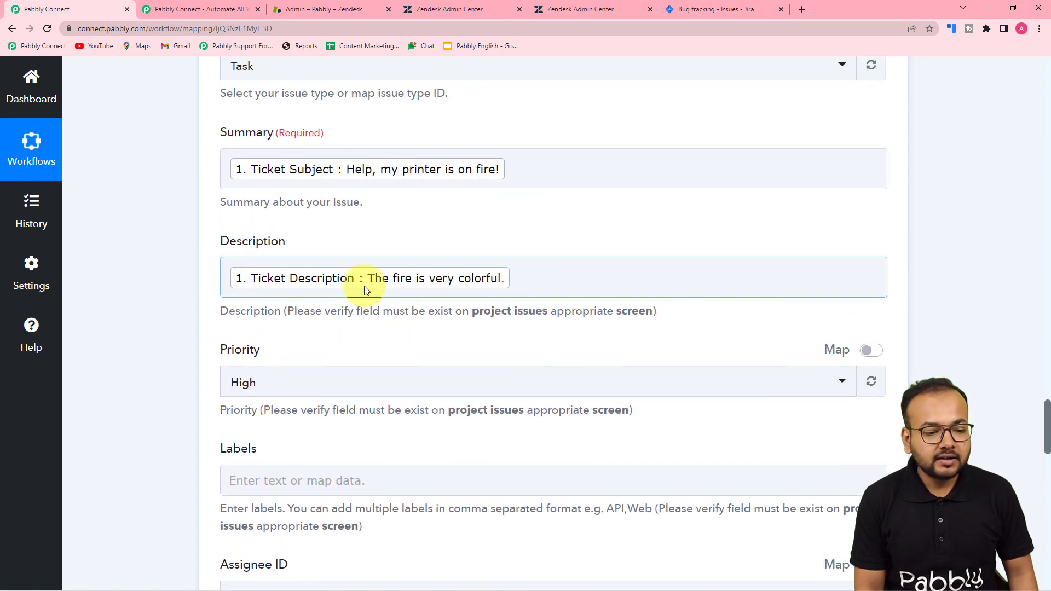
{"action": "left_click", "coordinate": [160, 286]}
{"action": "scroll", "coordinate": [156, 288], "scroll_direction": "down", "scroll_amount": 6}
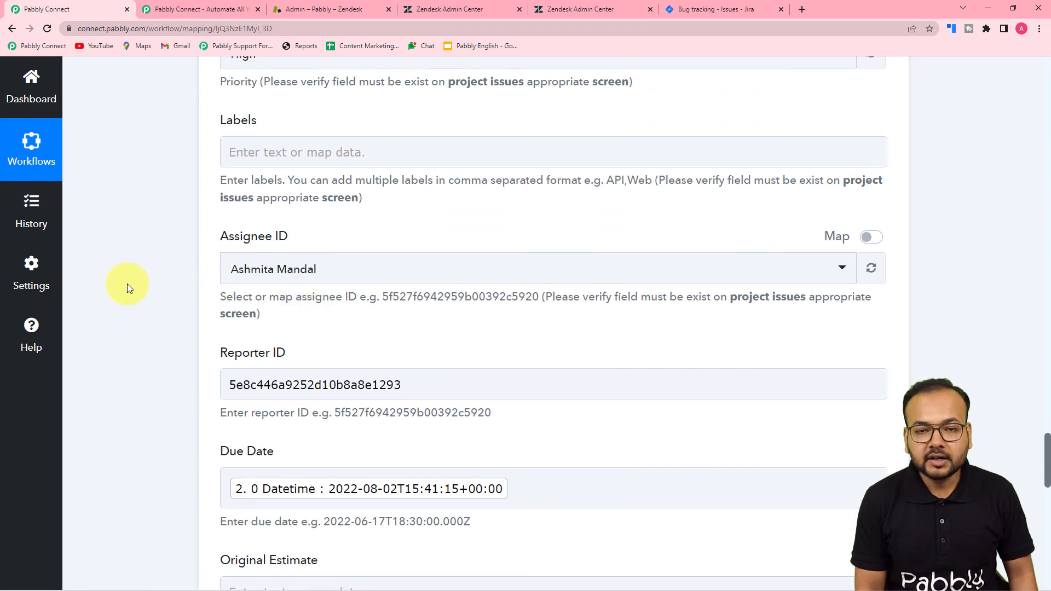
{"action": "scroll", "coordinate": [127, 283], "scroll_direction": "up", "scroll_amount": 19}
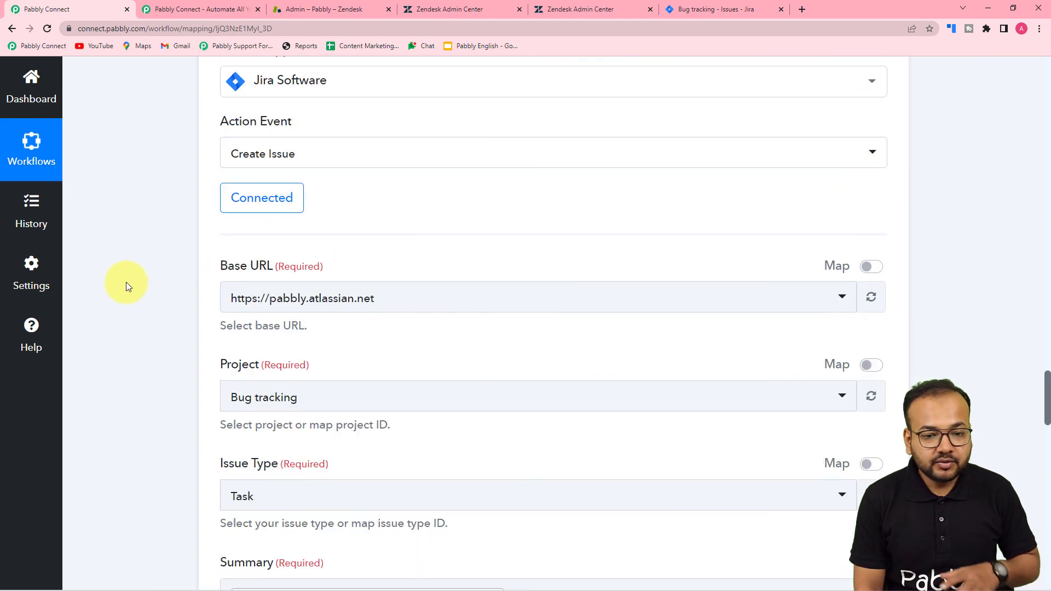
{"action": "scroll", "coordinate": [126, 282], "scroll_direction": "up", "scroll_amount": 20}
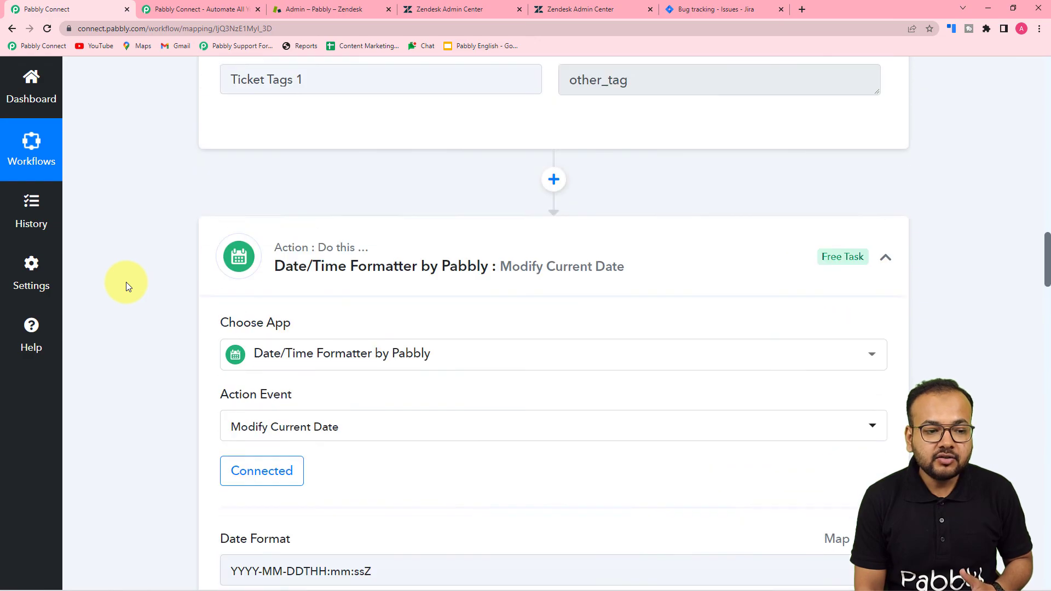
{"action": "scroll", "coordinate": [126, 282], "scroll_direction": "up", "scroll_amount": 20}
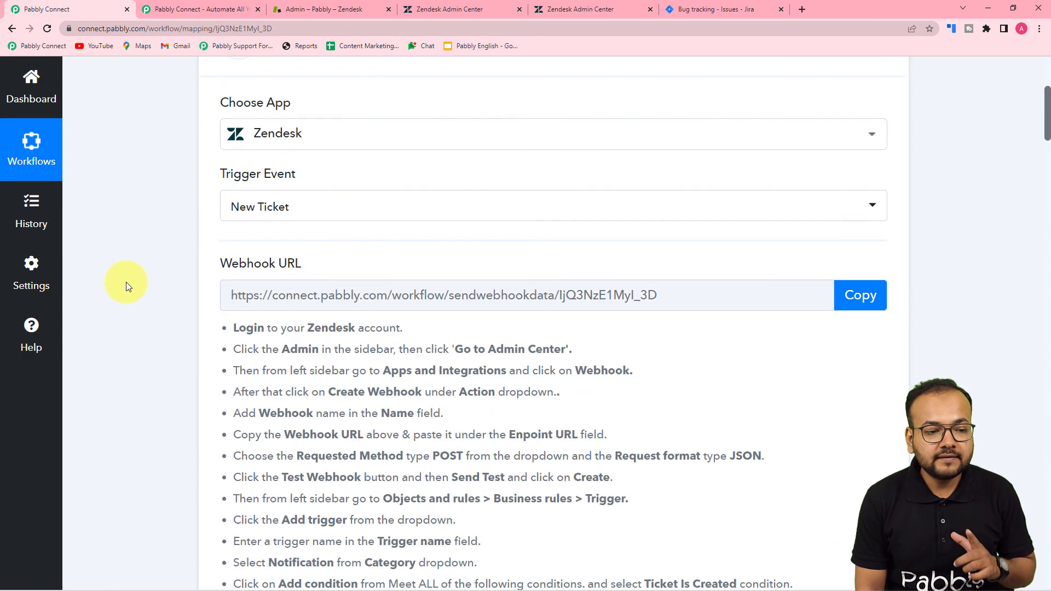
Collapse the Zendesk New Ticket, Date/Time Formatter and Jira Create Issue steps
{"action": "left_click", "coordinate": [885, 177]}
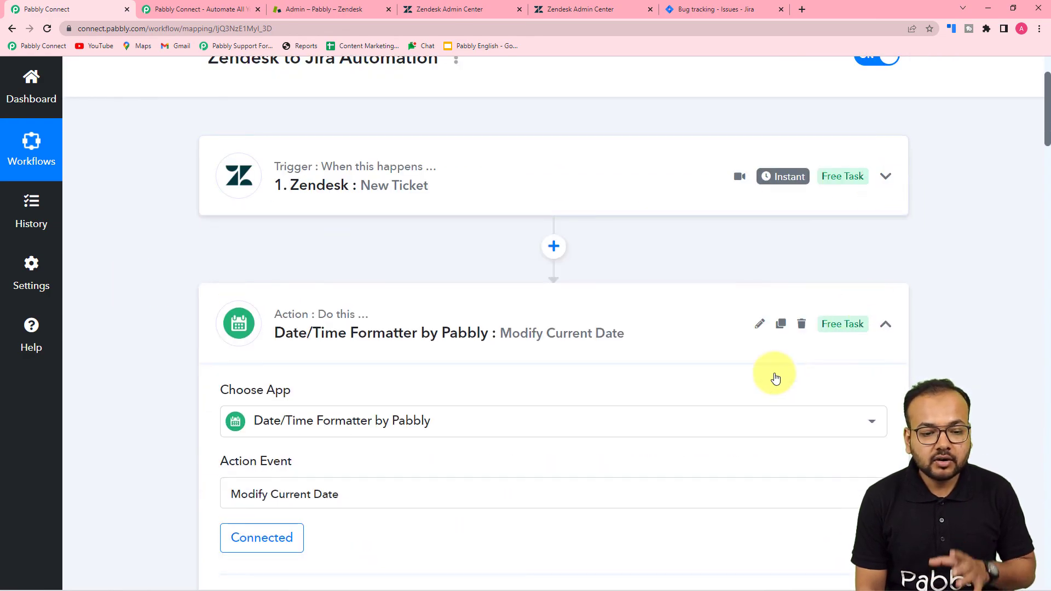
{"action": "left_click", "coordinate": [893, 327]}
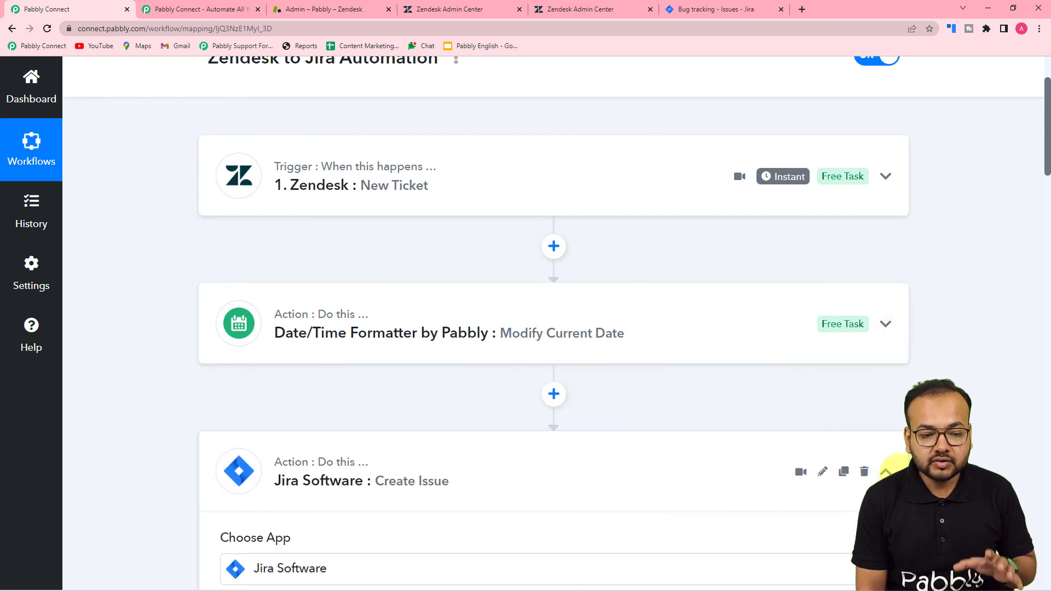
{"action": "left_click", "coordinate": [886, 472]}
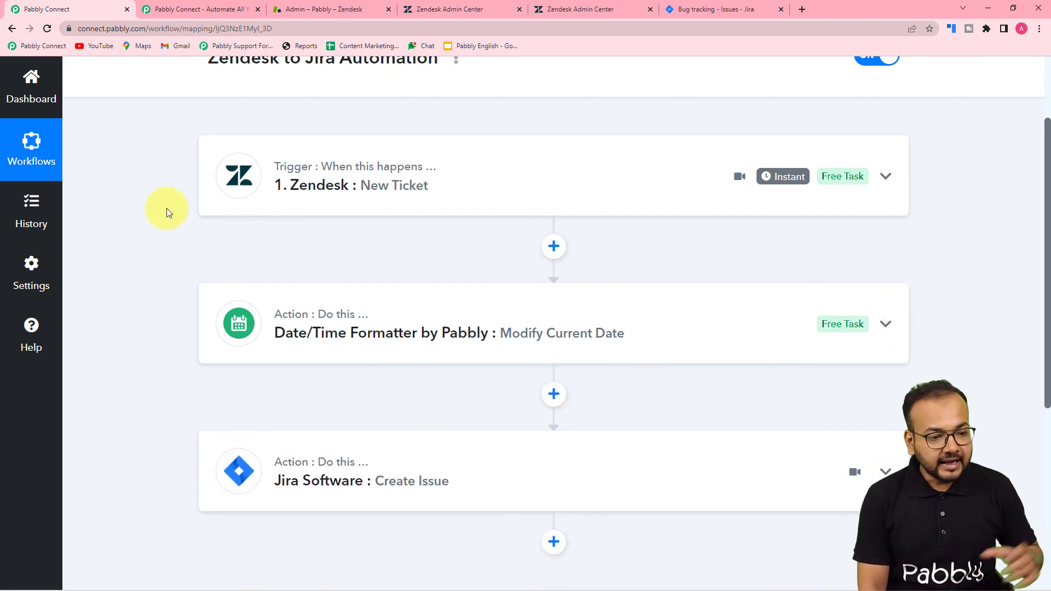